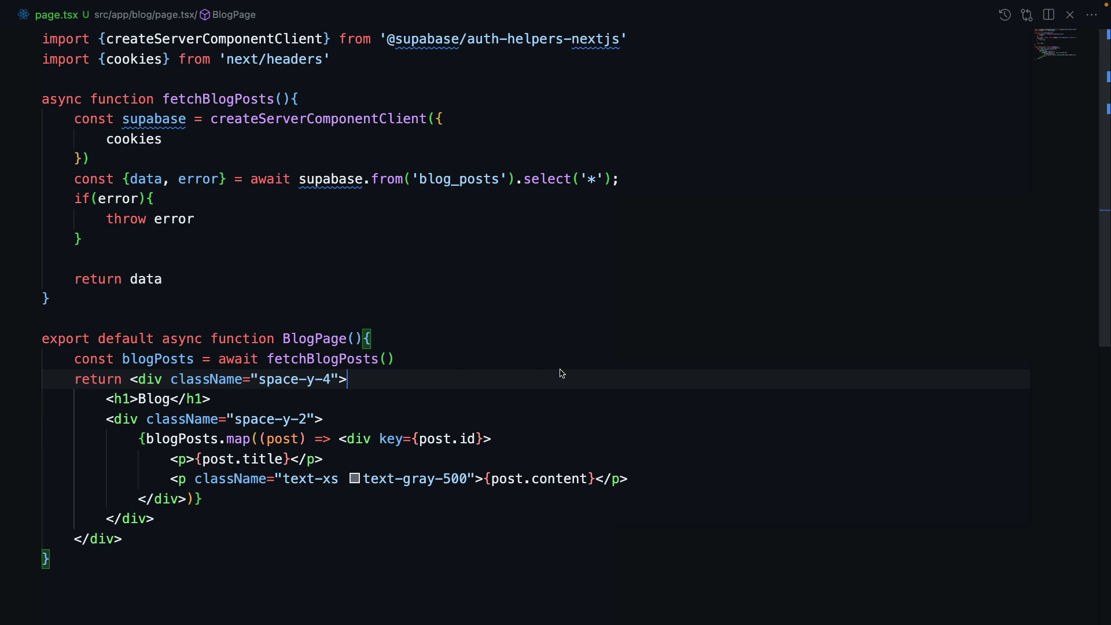
Step: Inspect the blog_posts query and the inferred type of data in fetchBlogPosts
{"action": "left_click", "coordinate": [356, 199]}
{"action": "mouse_move", "coordinate": [330, 179]}
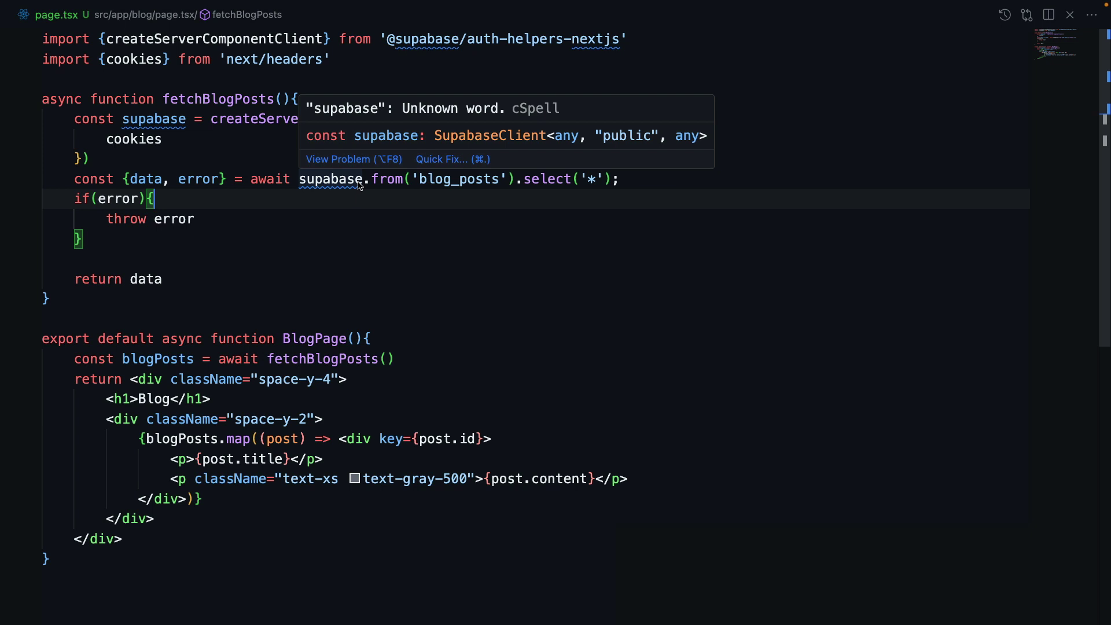
{"action": "double_click", "coordinate": [425, 179]}
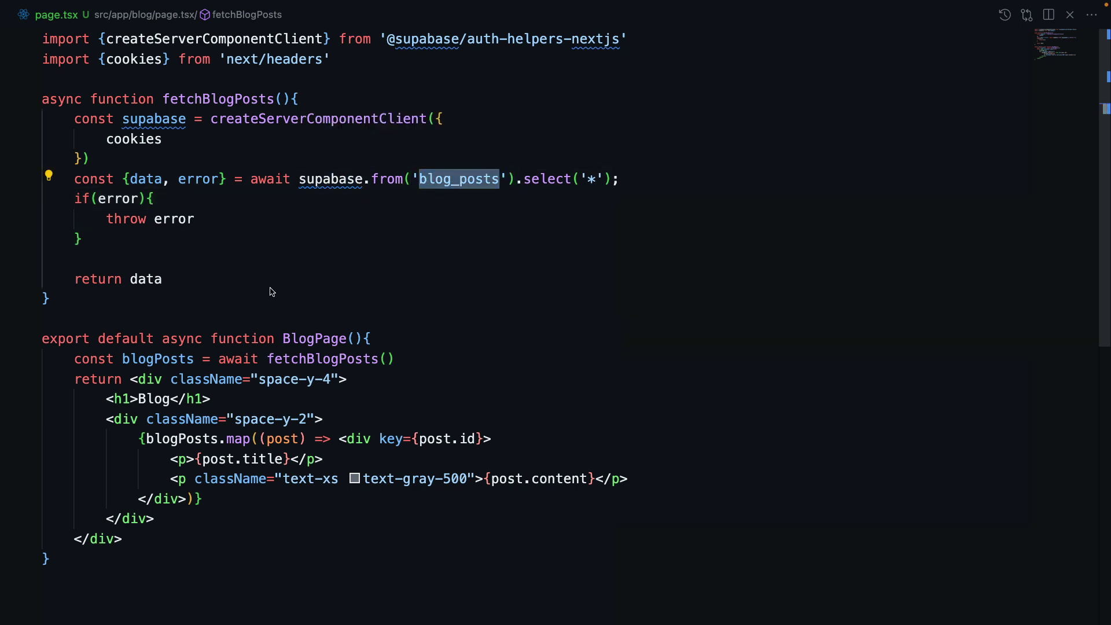
{"action": "left_click", "coordinate": [255, 323]}
{"action": "left_click", "coordinate": [200, 279]}
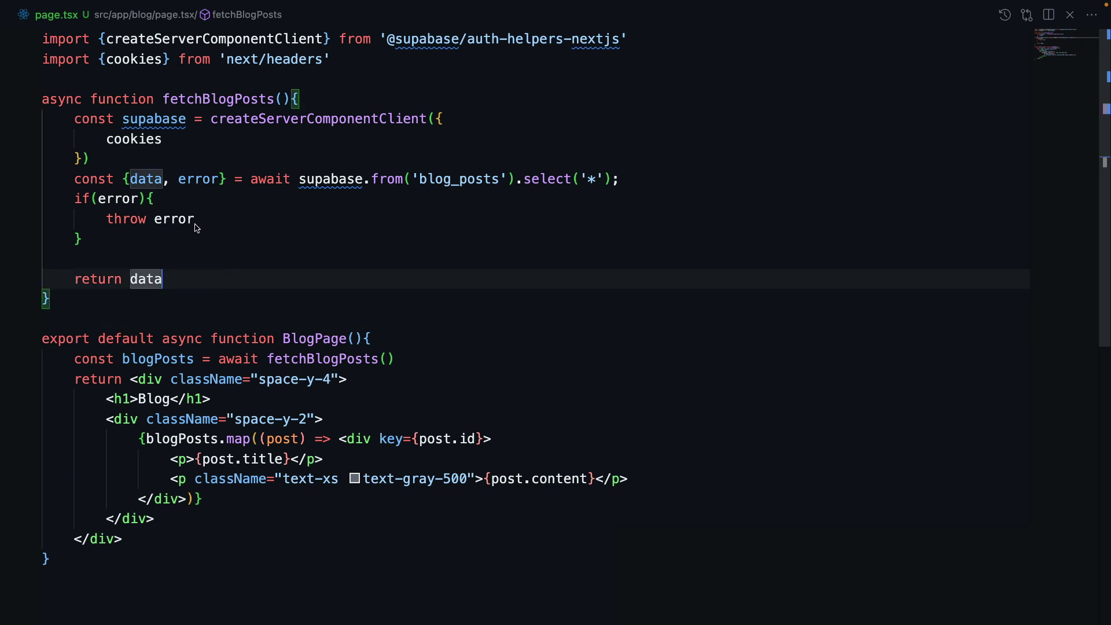
{"action": "double_click", "coordinate": [143, 180]}
{"action": "left_click", "coordinate": [174, 179]}
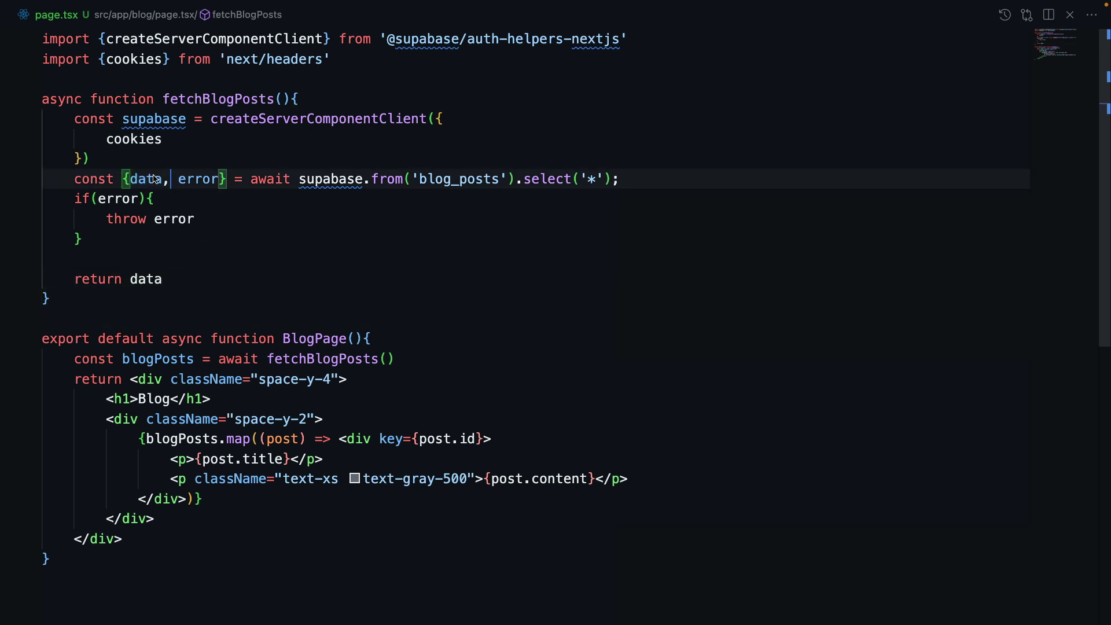
{"action": "mouse_move", "coordinate": [145, 179]}
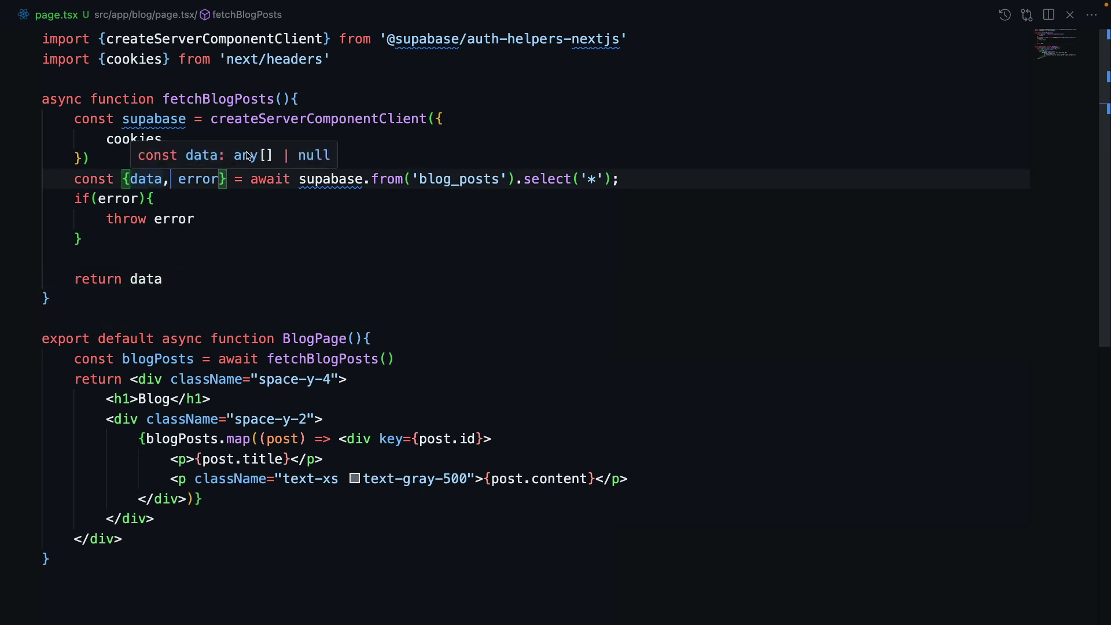
Step: Compare with the Supabase table, then check the types of post.title and post.content
{"action": "key", "text": "alt+Tab"}
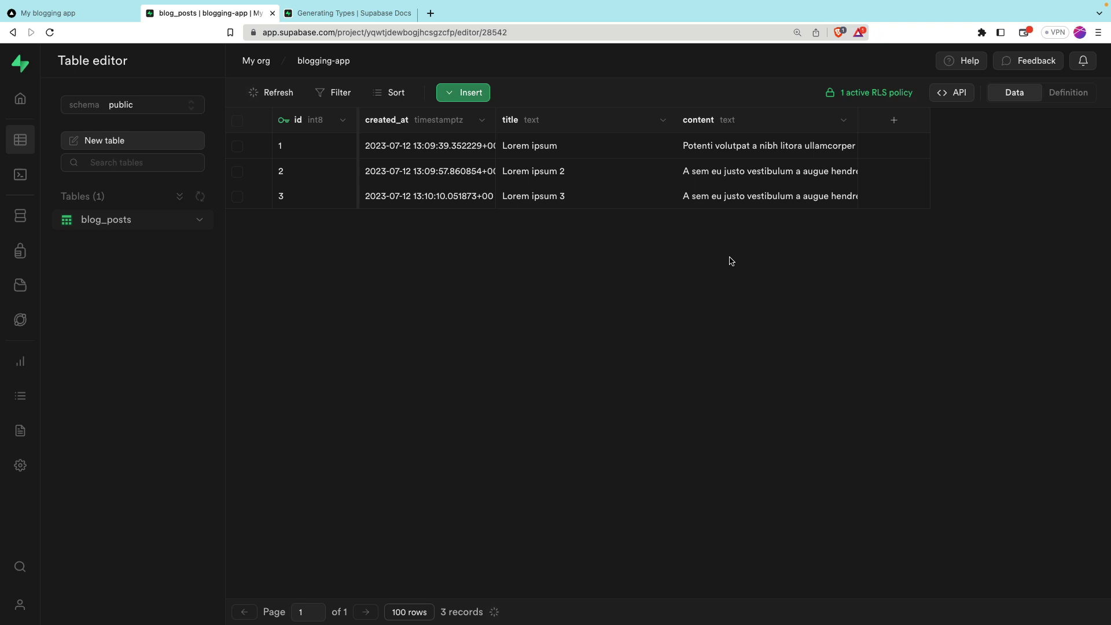
{"action": "key", "text": "alt+Tab"}
{"action": "left_click", "coordinate": [186, 219]}
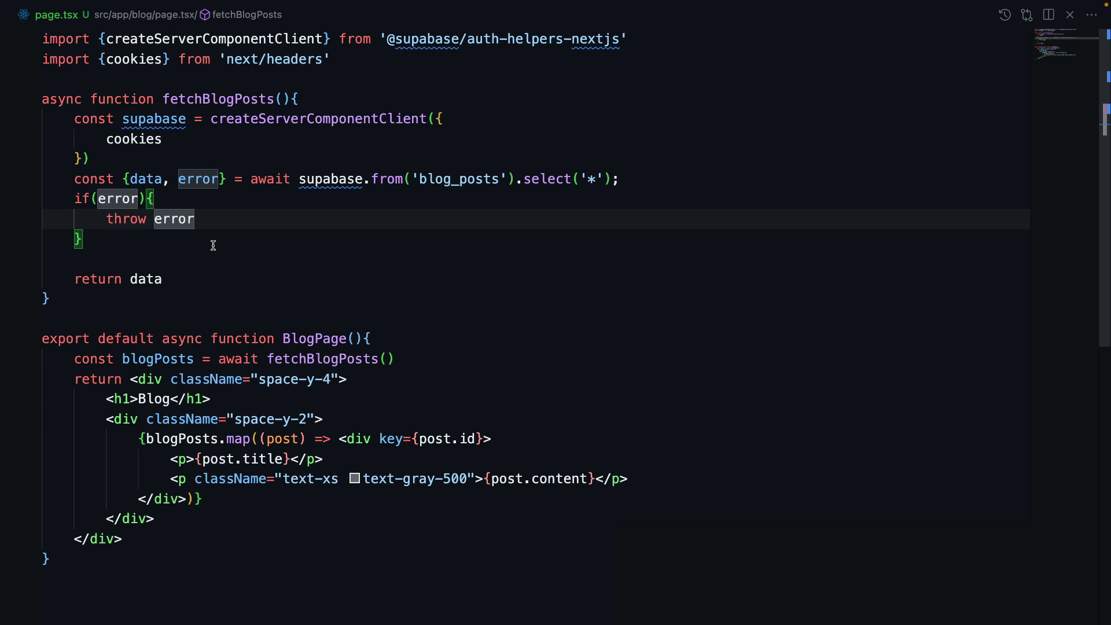
{"action": "left_click", "coordinate": [182, 418]}
{"action": "double_click", "coordinate": [243, 459]}
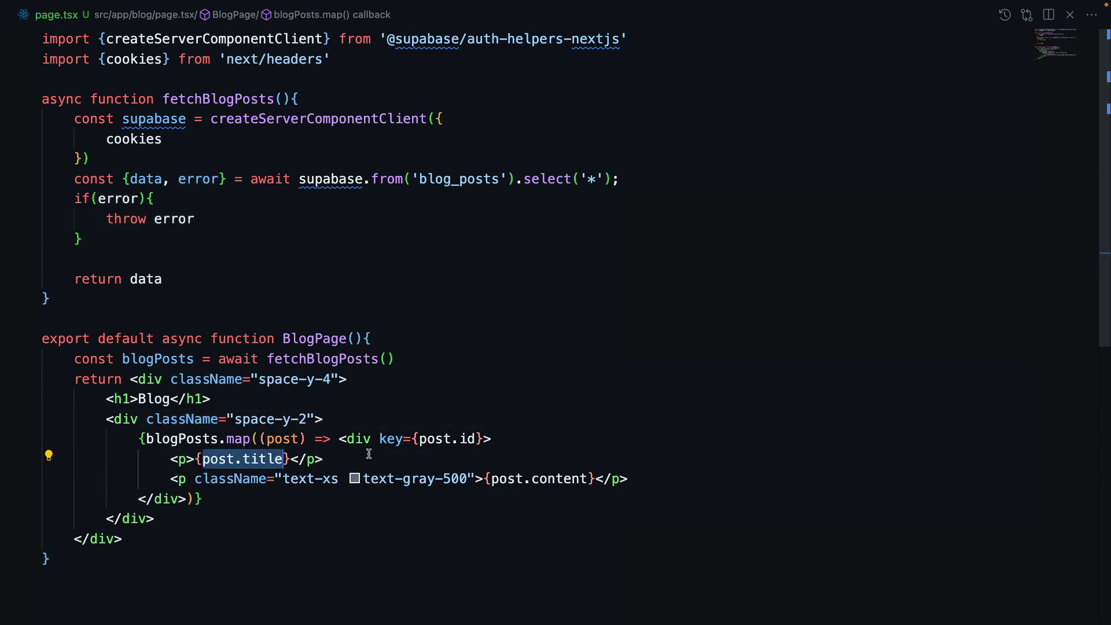
{"action": "left_click_drag", "start_coordinate": [487, 479], "coordinate": [580, 479]}
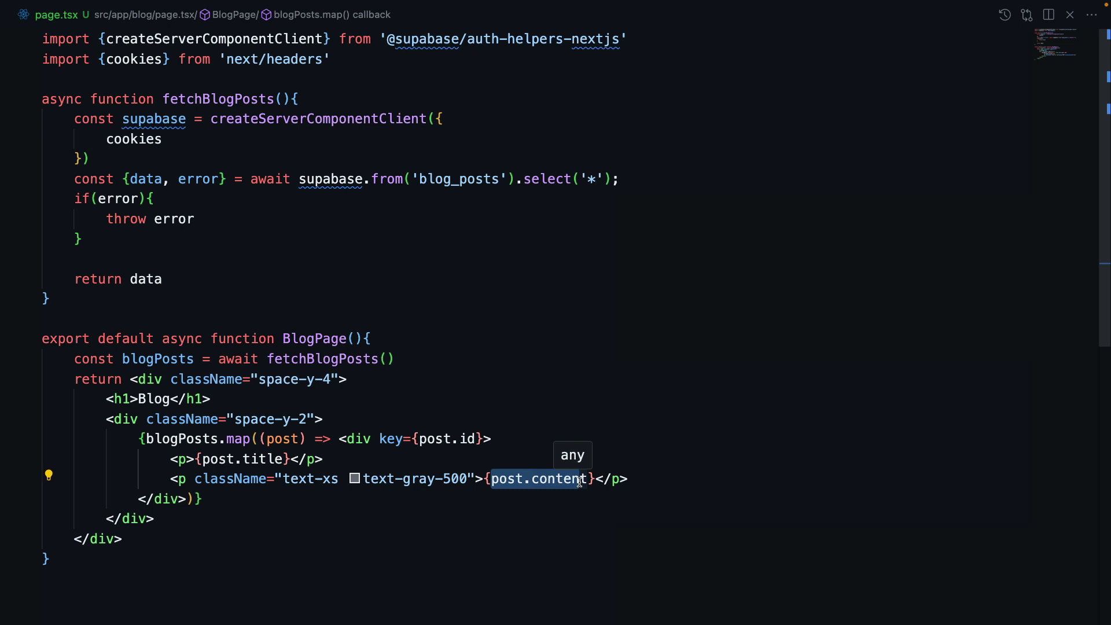
Step: In a new zsh terminal, install the supabase package with yarn add supabase
{"action": "key", "text": "ctrl+grave"}
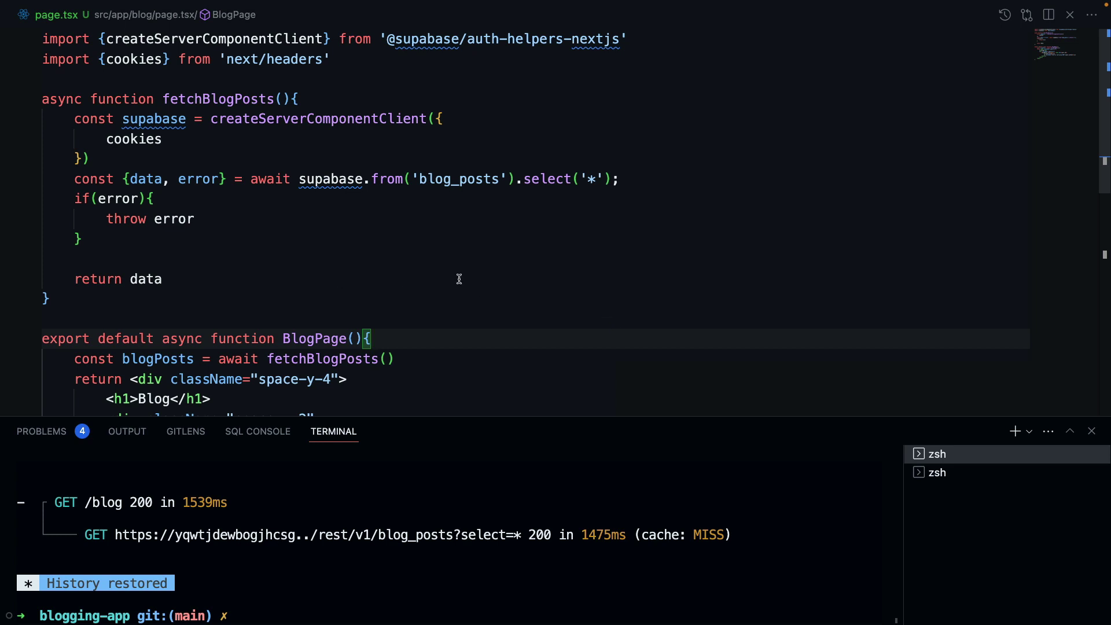
{"action": "key", "text": "ctrl+shift+grave"}
{"action": "type", "text": "yarn "}
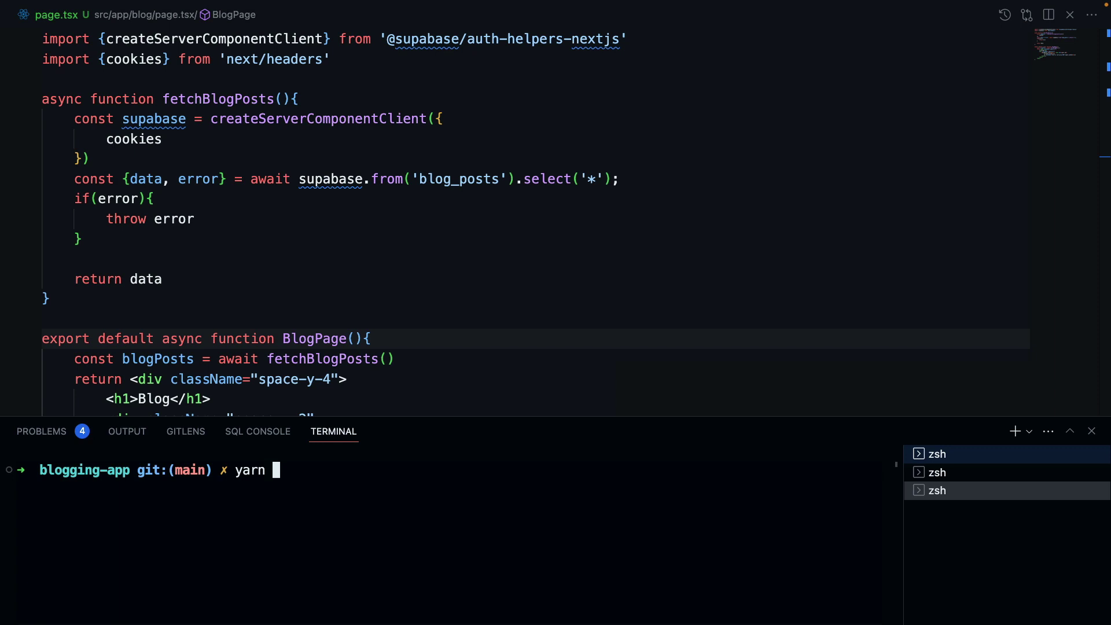
{"action": "type", "text": "add supaba"}
{"action": "type", "text": "se"}
{"action": "key", "text": "Return"}
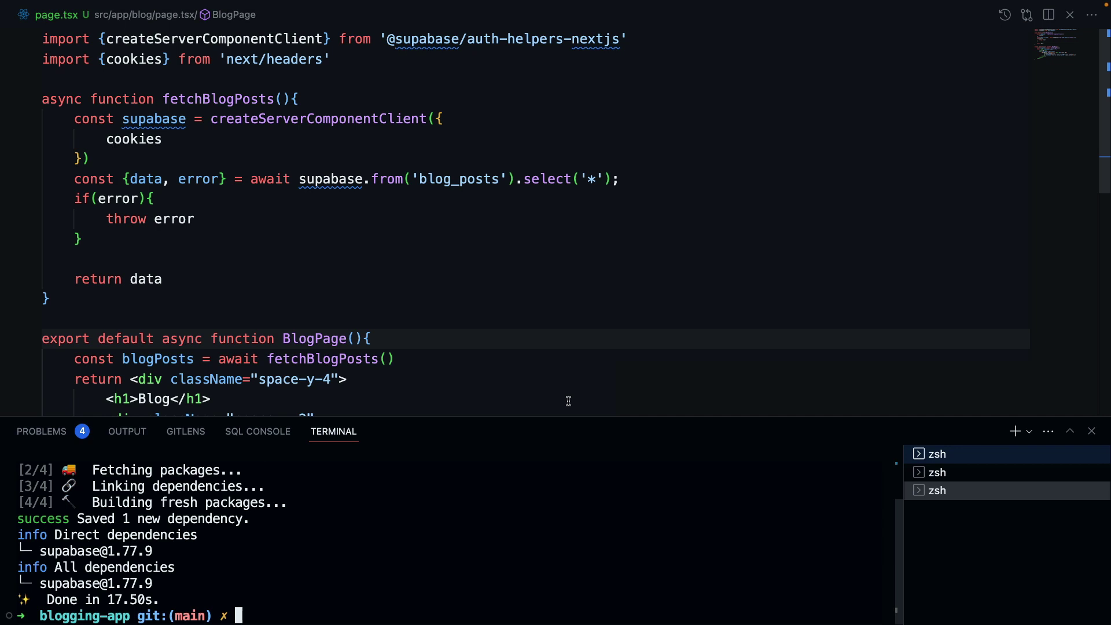
{"action": "left_click", "coordinate": [507, 272]}
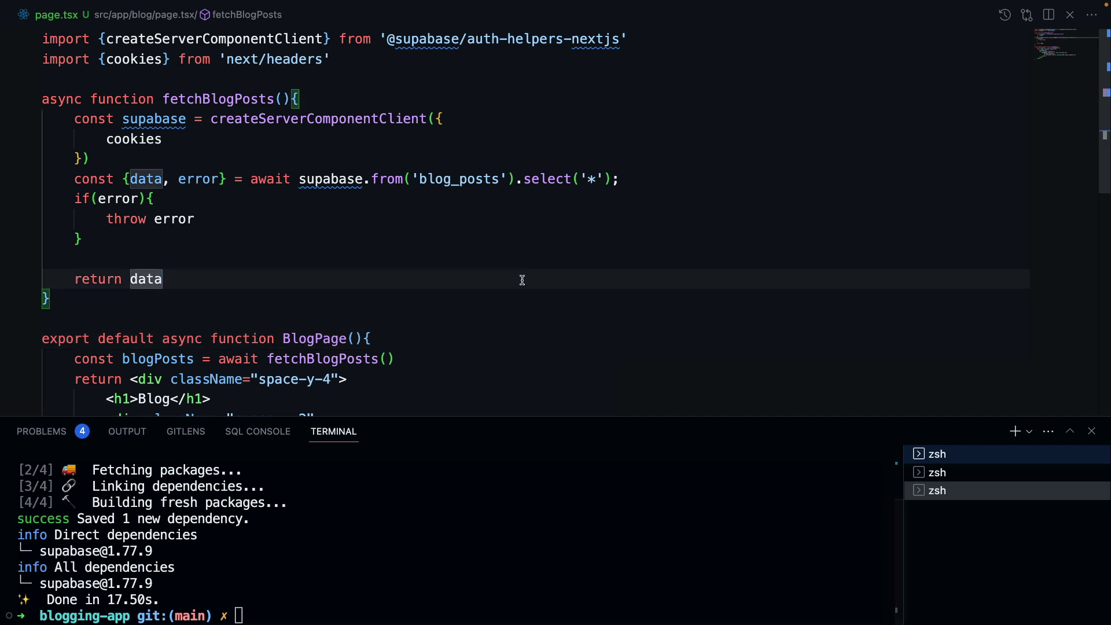
{"action": "left_click", "coordinate": [594, 533]}
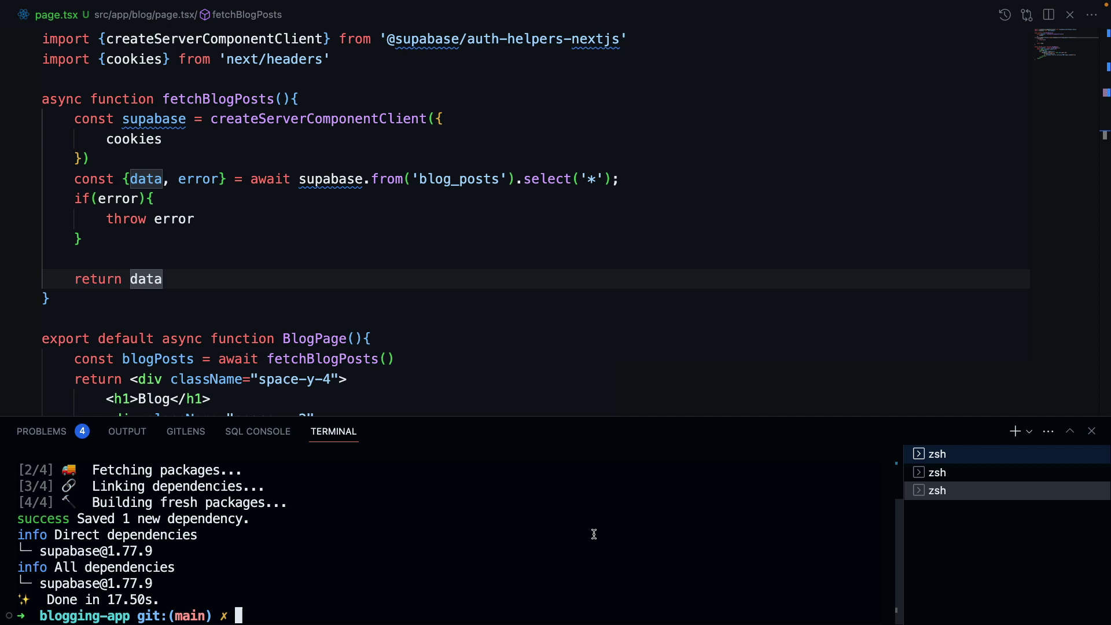
{"action": "type", "text": "yarn supab"}
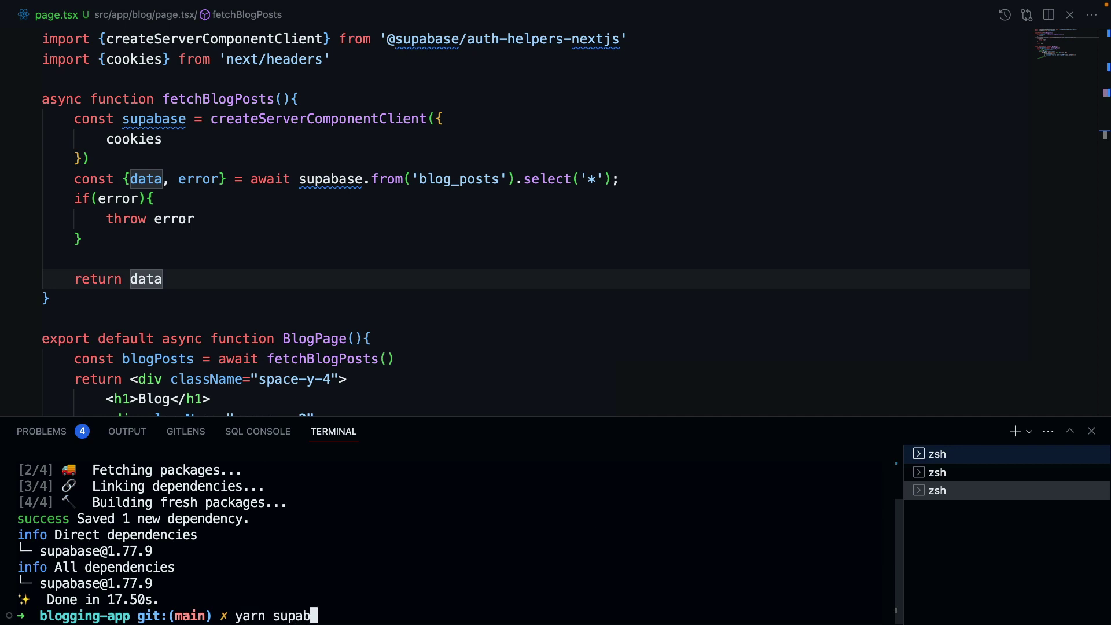
{"action": "type", "text": "ase login"}
Step: Run yarn supabase login so it awaits a token, then switch to the Brave browser
{"action": "key", "text": "Return"}
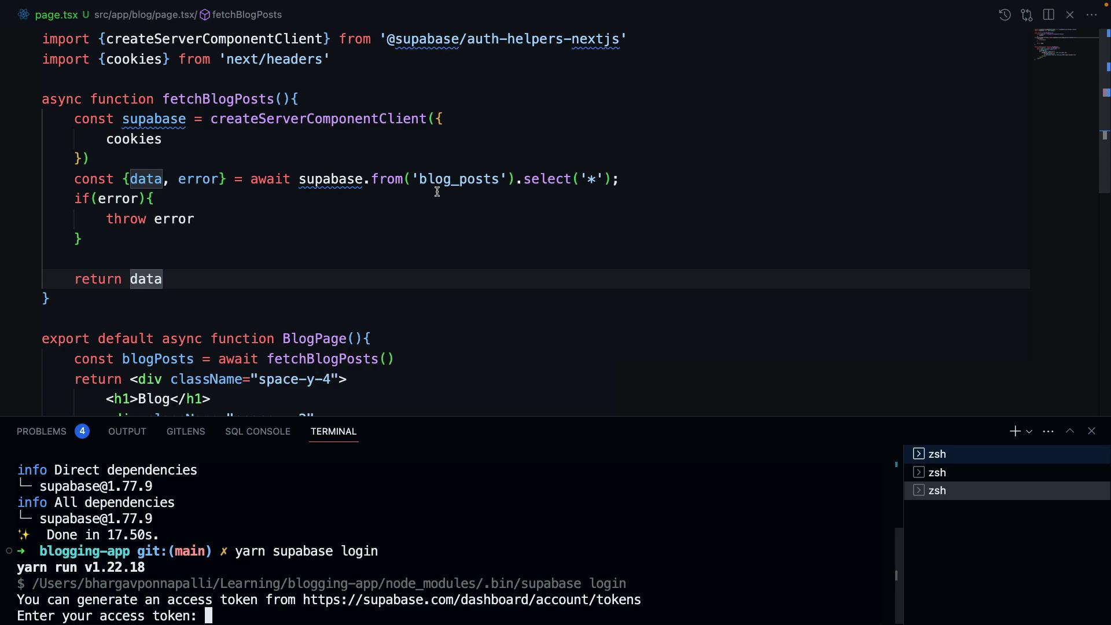
{"action": "scroll", "coordinate": [437, 192], "scroll_direction": "down", "scroll_amount": 5}
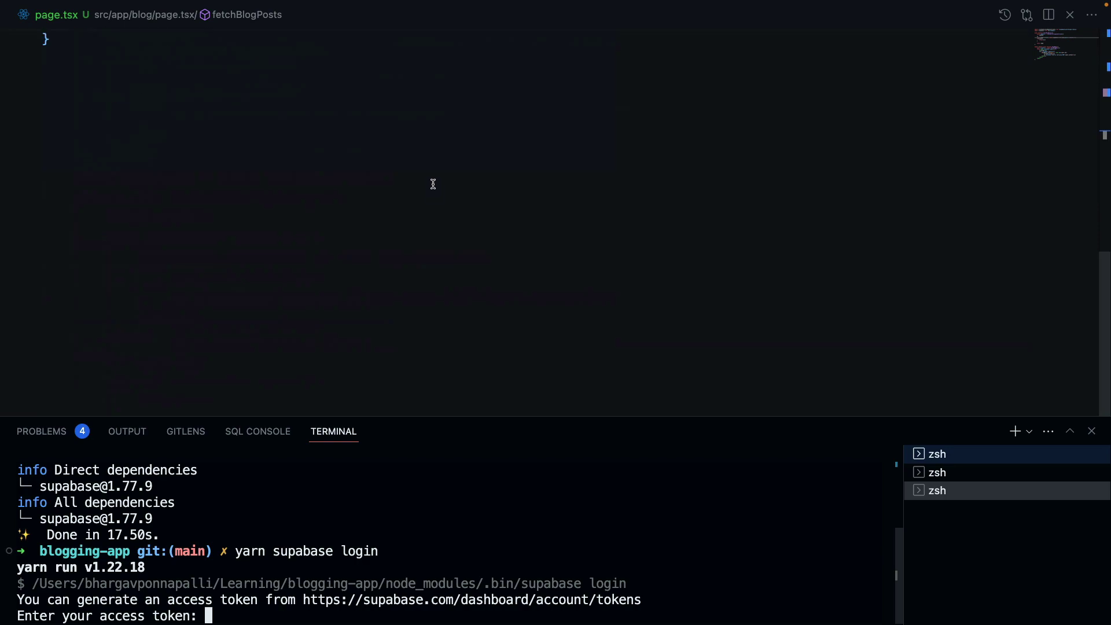
{"action": "scroll", "coordinate": [436, 191], "scroll_direction": "up", "scroll_amount": 5}
{"action": "key", "text": "ctrl+Up"}
{"action": "left_click", "coordinate": [554, 41]}
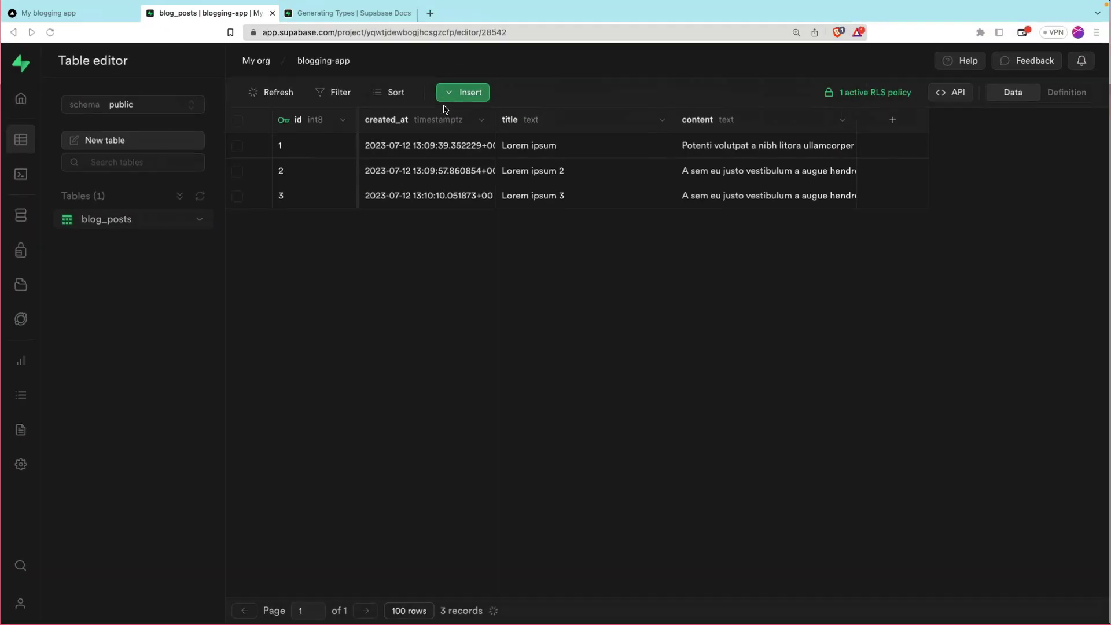
Step: Open the Supabase dashboard in a new tab, view Access Tokens, then return to the editor
{"action": "middle_click", "coordinate": [21, 63]}
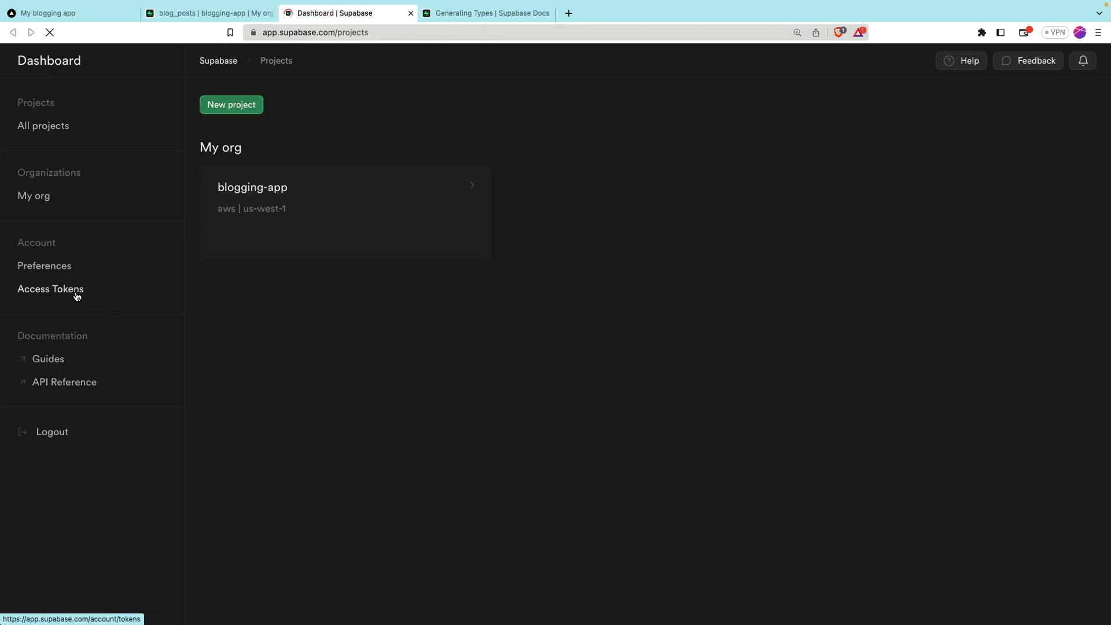
{"action": "left_click", "coordinate": [50, 289]}
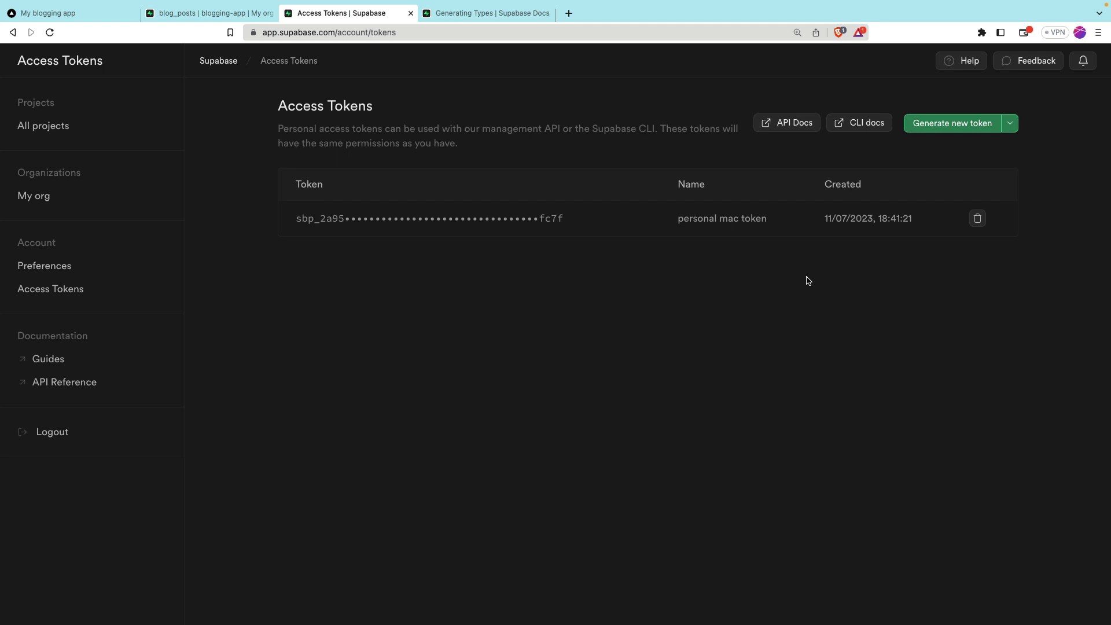
{"action": "key", "text": "super+Tab"}
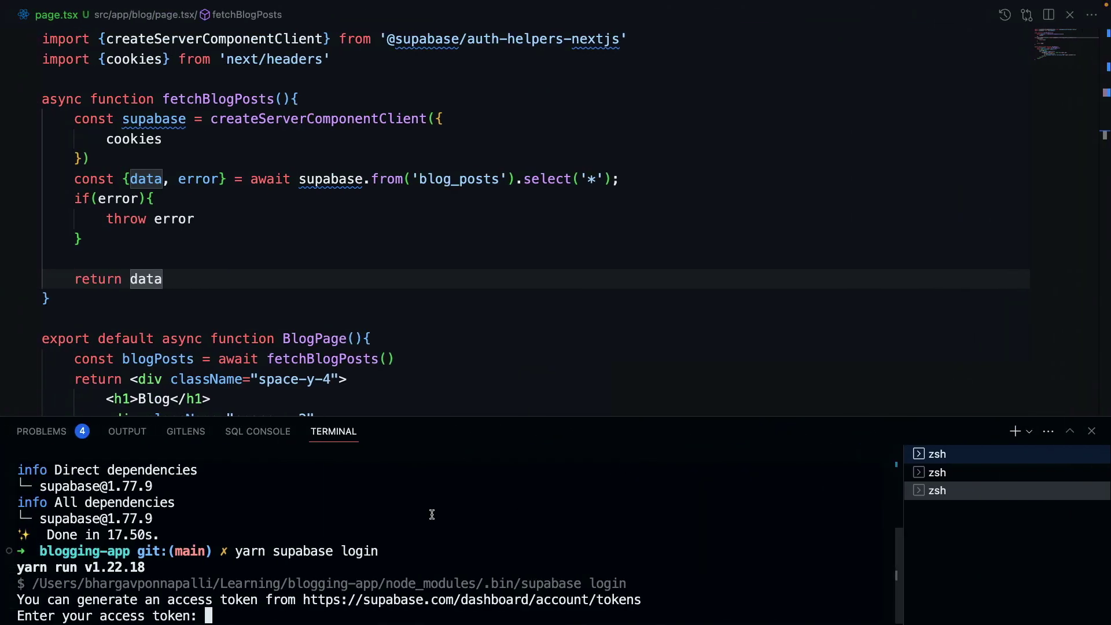
Step: Cancel the token prompt and start a new script line after lint in package.json
{"action": "key", "text": "Return"}
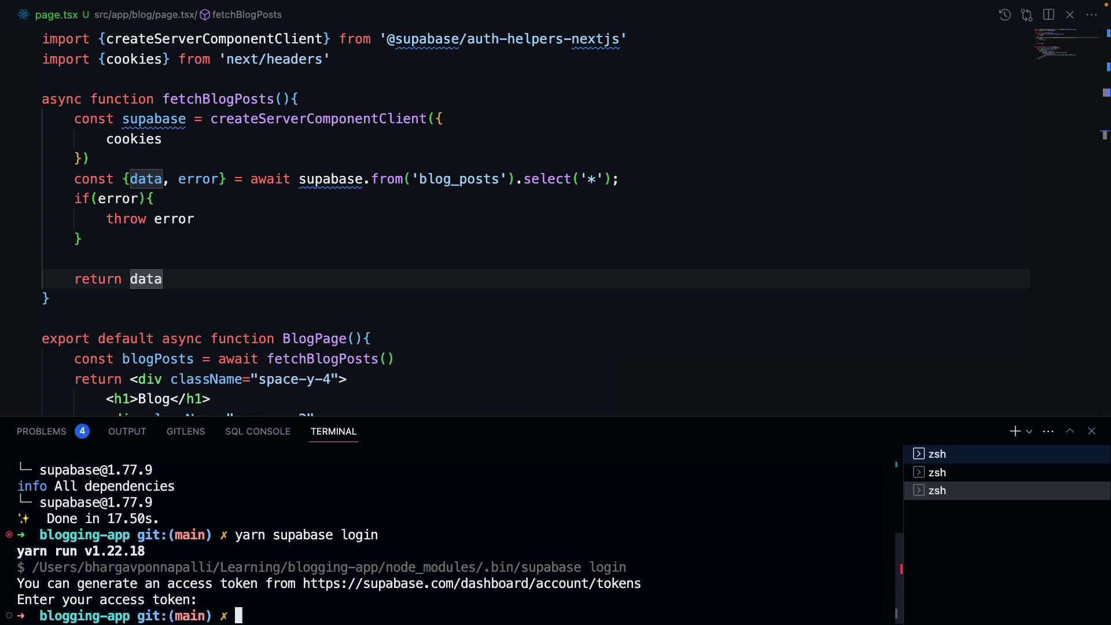
{"action": "key", "text": "Return"}
{"action": "key", "text": "Return"}
{"action": "left_click", "coordinate": [330, 137]}
{"action": "key", "text": "ctrl+p"}
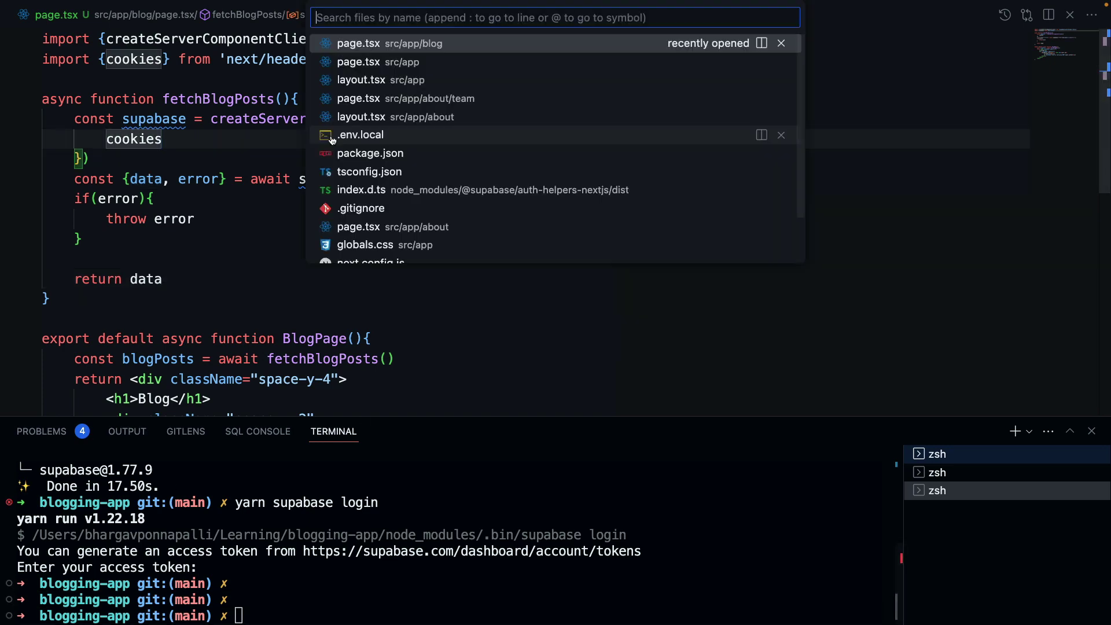
{"action": "type", "text": "pack"}
{"action": "key", "text": "Return"}
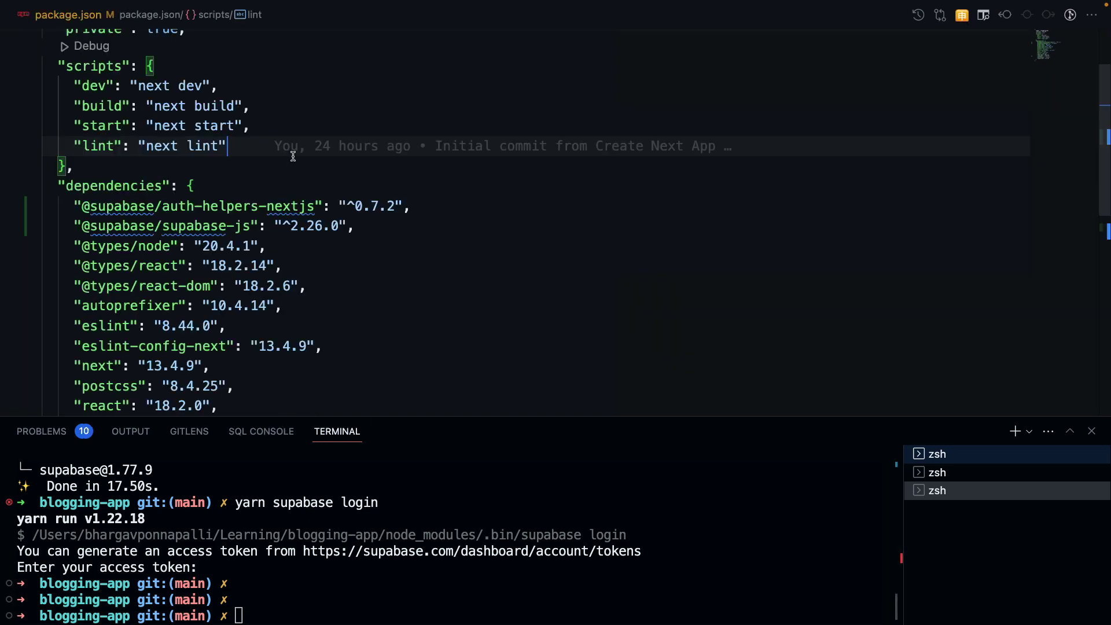
{"action": "key", "text": "End"}
{"action": "type", "text": ","}
{"action": "key", "text": "Return"}
{"action": "type", "text": "\""}
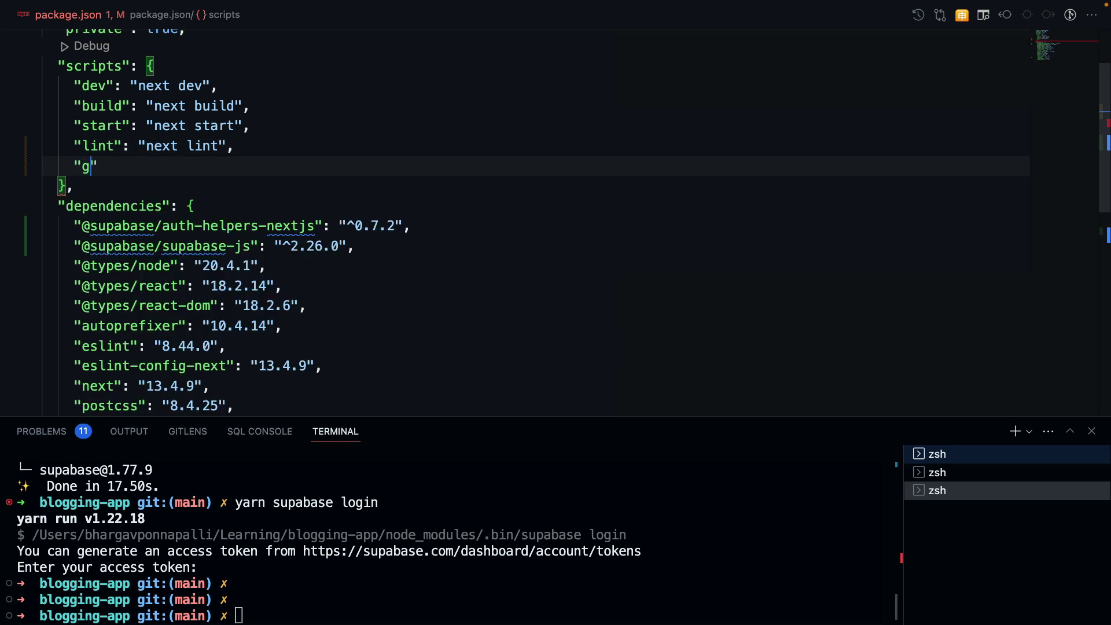
{"action": "type", "text": "generate:types"}
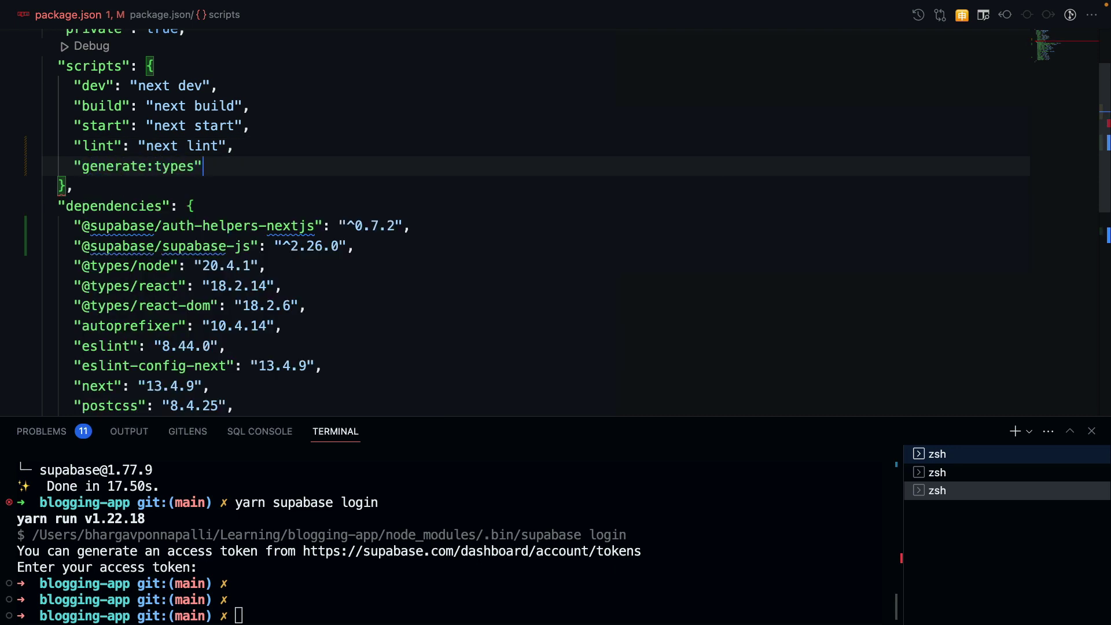
{"action": "type", "text": "\": \""}
Step: Copy the npx supabase gen types typescript command from the Generating Types docs page
{"action": "key", "text": "ctrl+Up"}
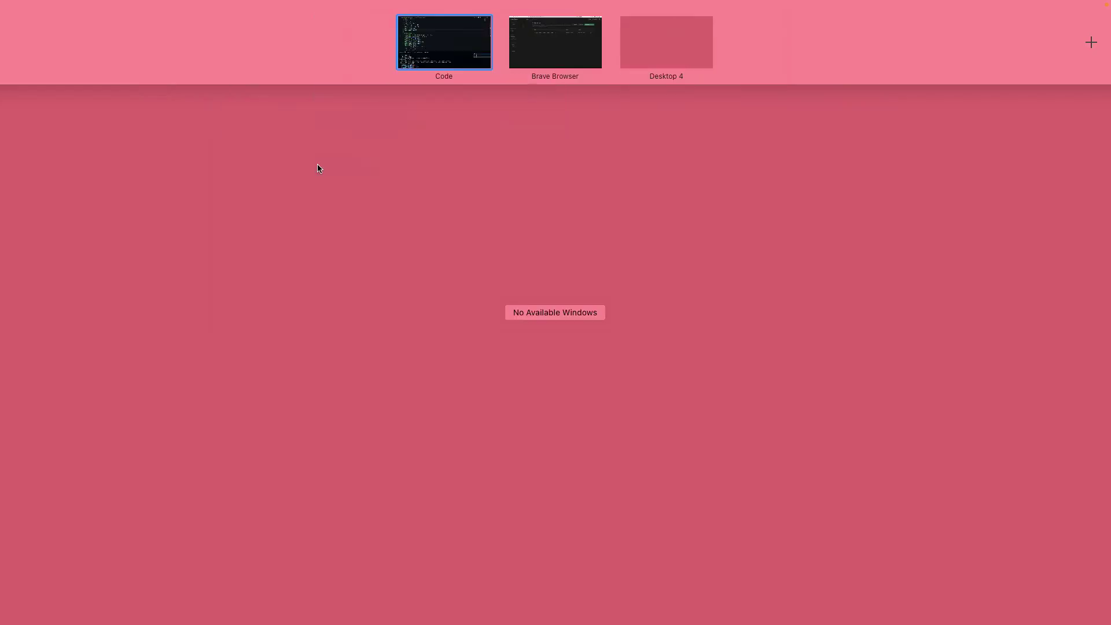
{"action": "left_click", "coordinate": [538, 42]}
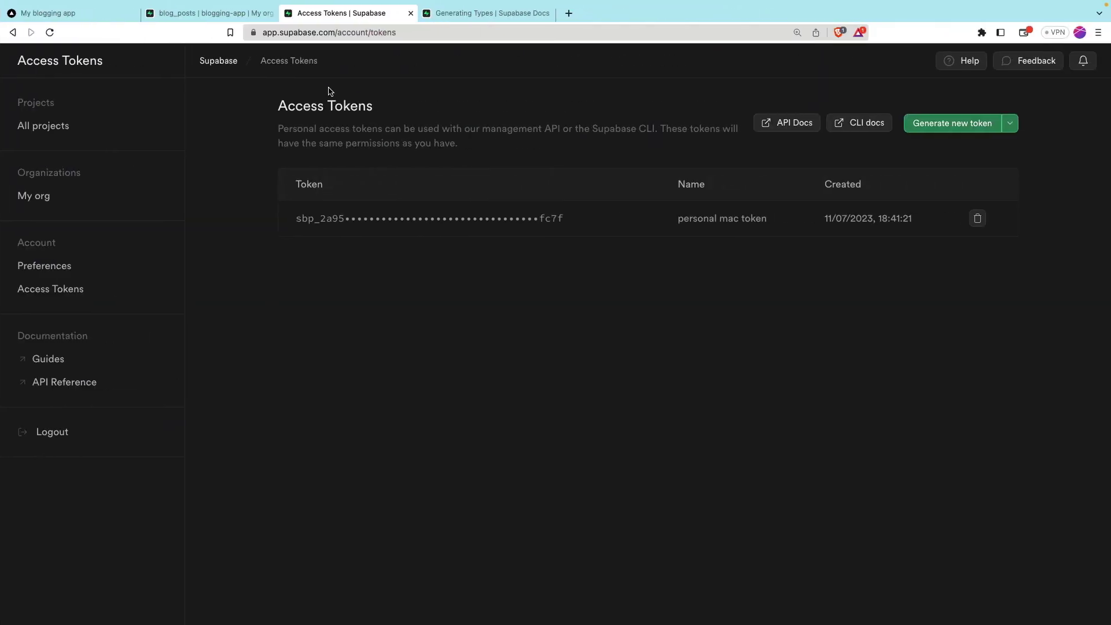
{"action": "left_click", "coordinate": [486, 13]}
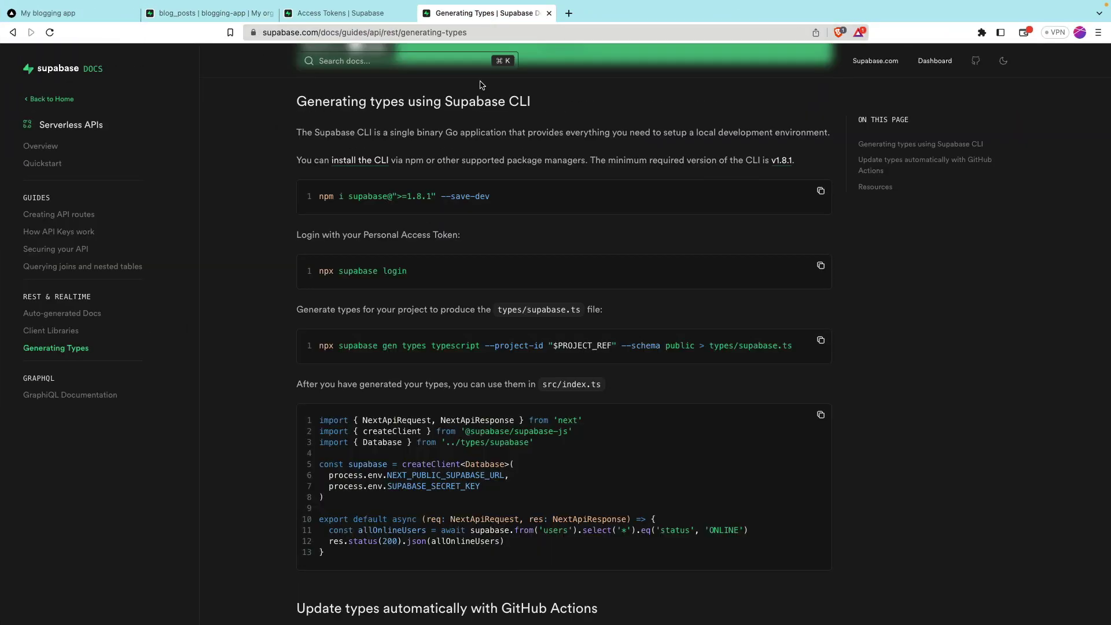
{"action": "scroll", "coordinate": [456, 261], "scroll_direction": "up", "scroll_amount": 1}
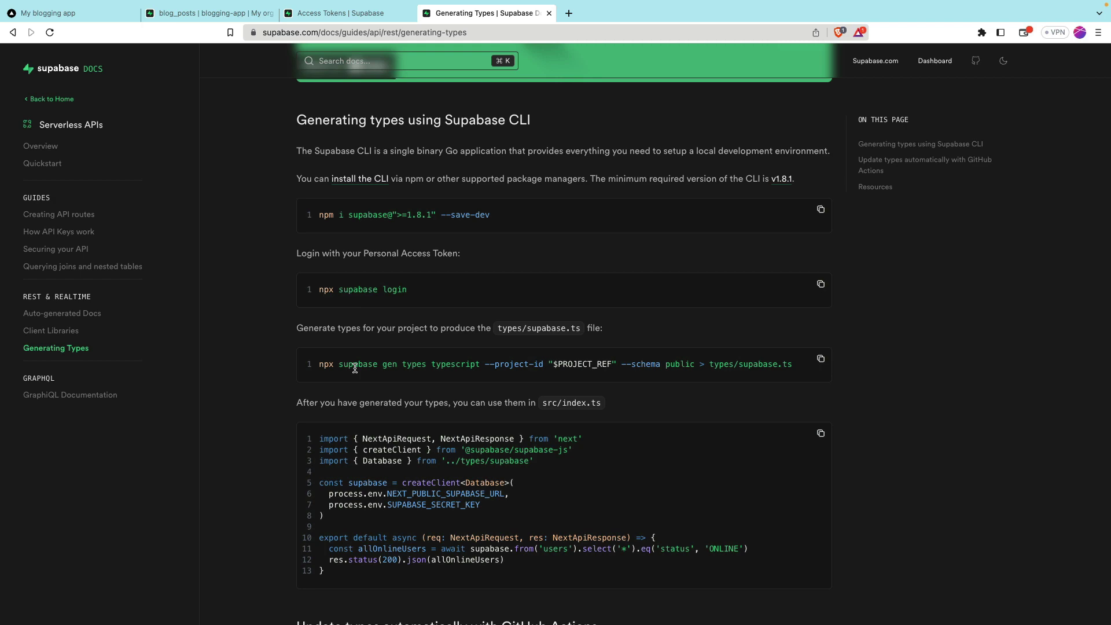
{"action": "left_click_drag", "start_coordinate": [312, 364], "coordinate": [784, 364]}
{"action": "left_click", "coordinate": [804, 368]}
{"action": "left_click", "coordinate": [820, 359]}
{"action": "key", "text": "ctrl+Up"}
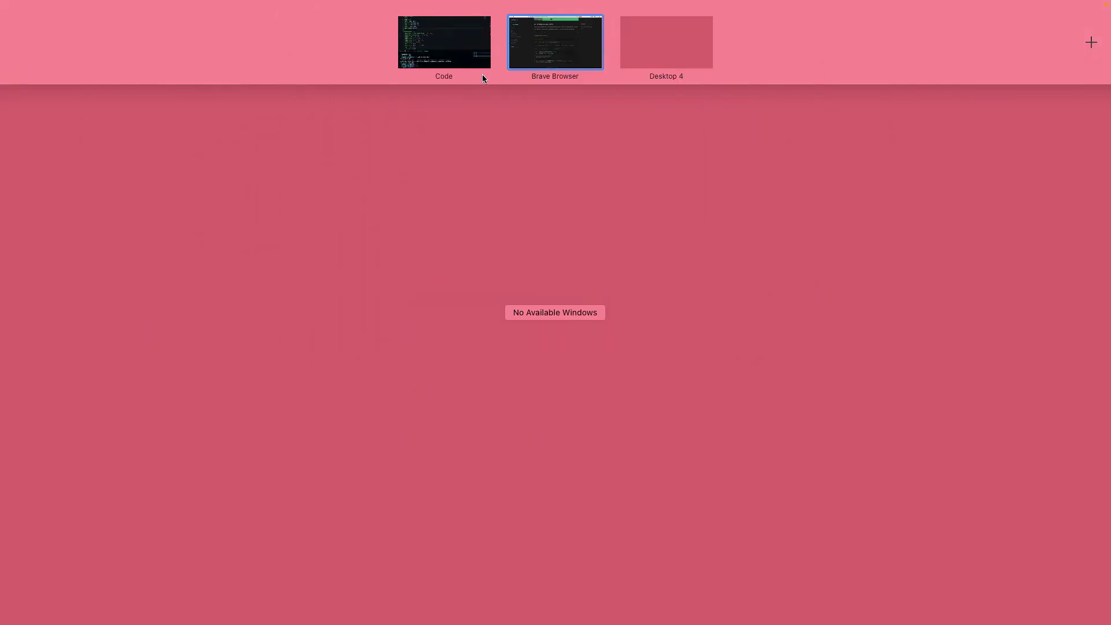
Step: Paste the gen types command into the generate:types script and remove npx
{"action": "left_click", "coordinate": [550, 44]}
{"action": "key", "text": "super+v"}
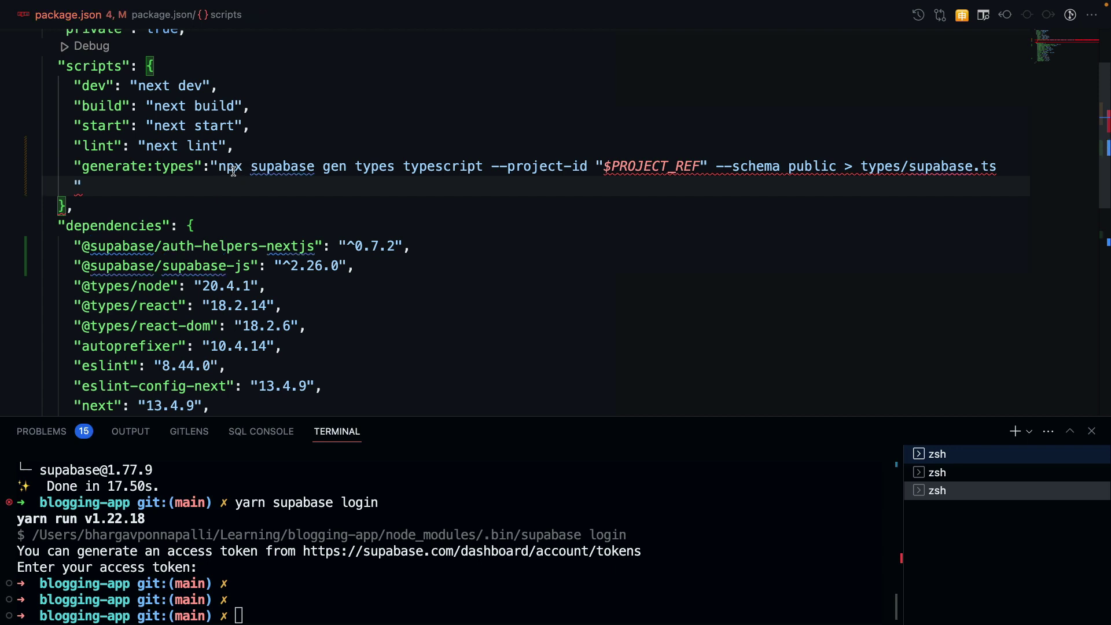
{"action": "key", "text": "BackSpace"}
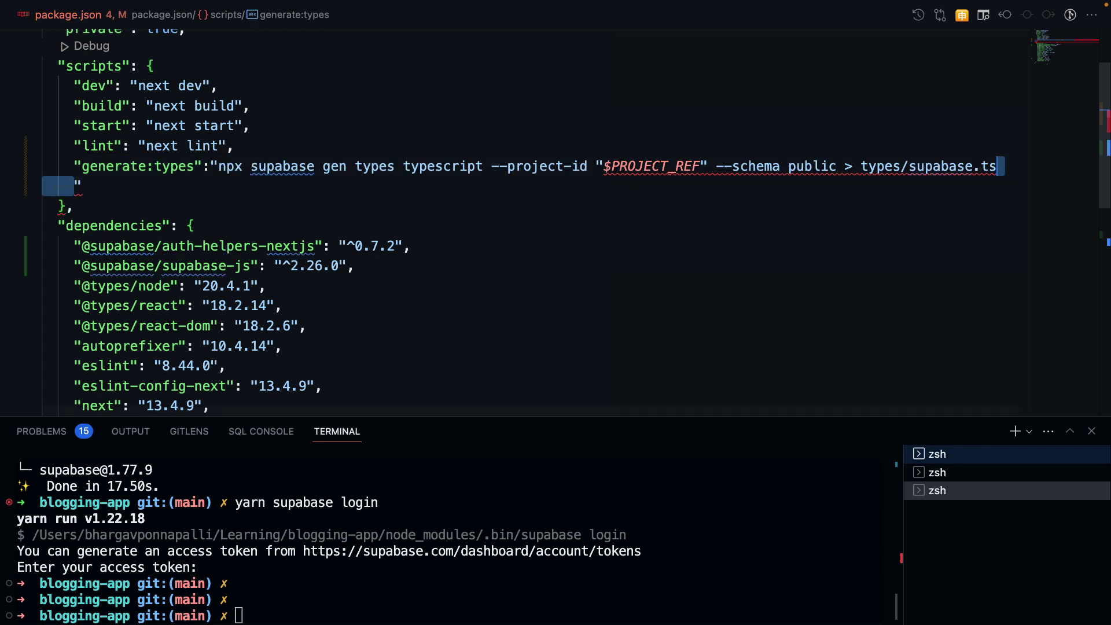
{"action": "key", "text": "Escape"}
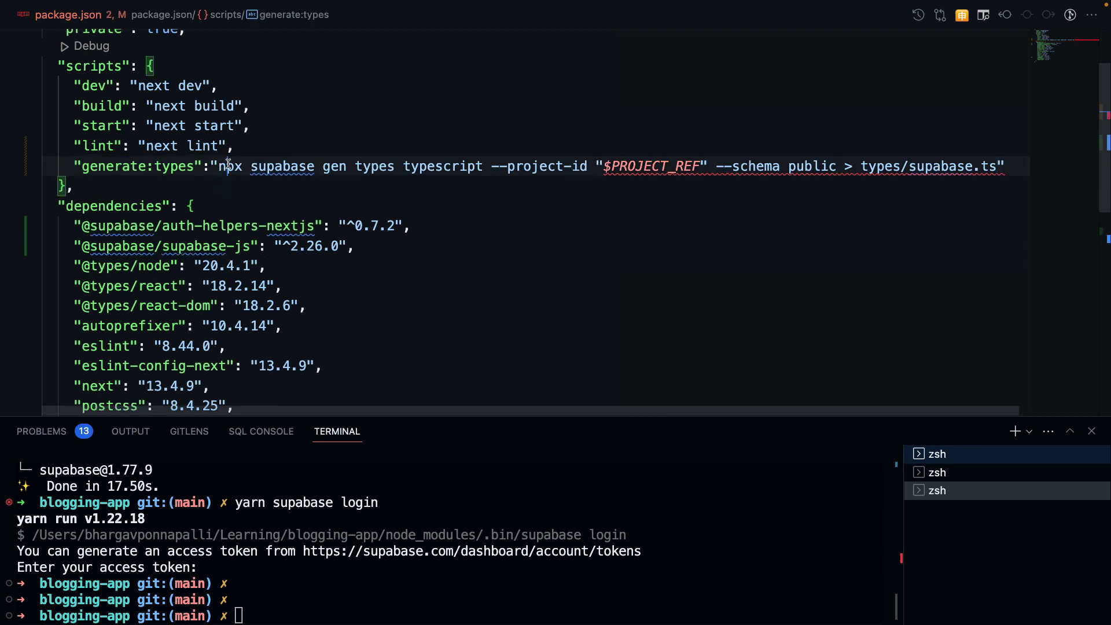
{"action": "double_click", "coordinate": [227, 165]}
{"action": "key", "text": "BackSpace"}
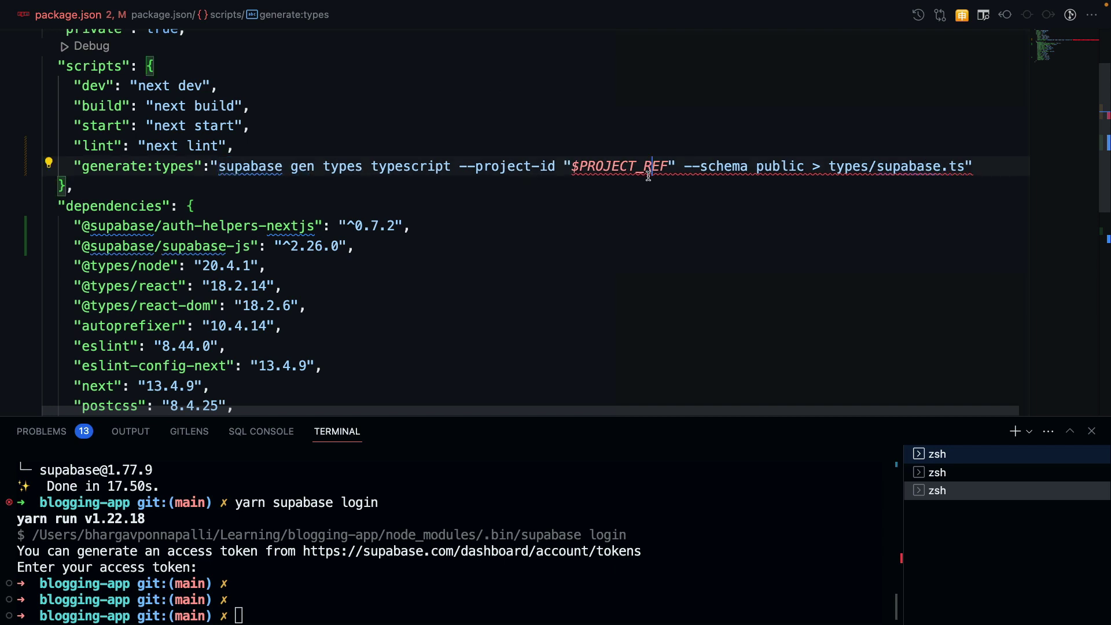
Step: Inspect the $PROJECT_REF placeholder, then open .env.local
{"action": "left_click", "coordinate": [574, 166]}
{"action": "left_click_drag", "start_coordinate": [566, 166], "coordinate": [675, 167]}
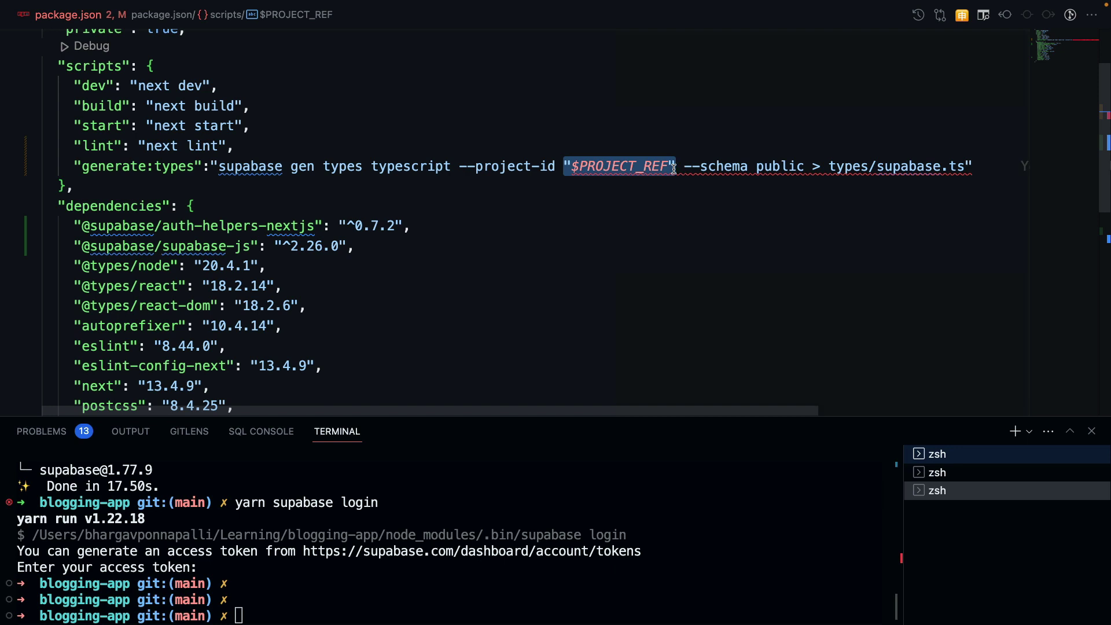
{"action": "left_click", "coordinate": [575, 245]}
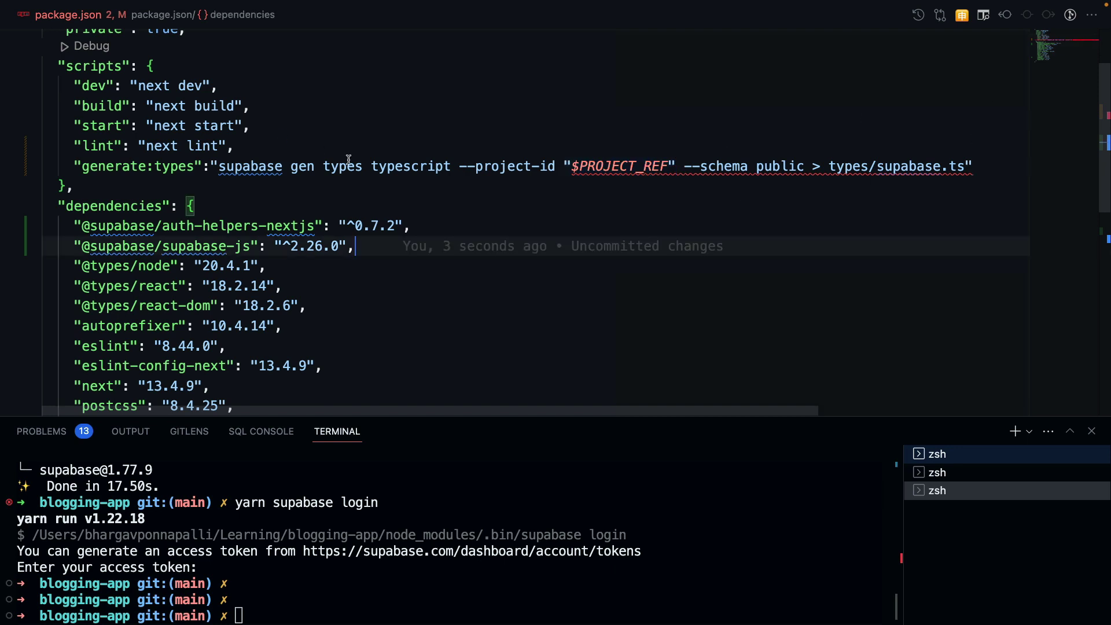
{"action": "key", "text": "ctrl+p"}
{"action": "type", "text": "."}
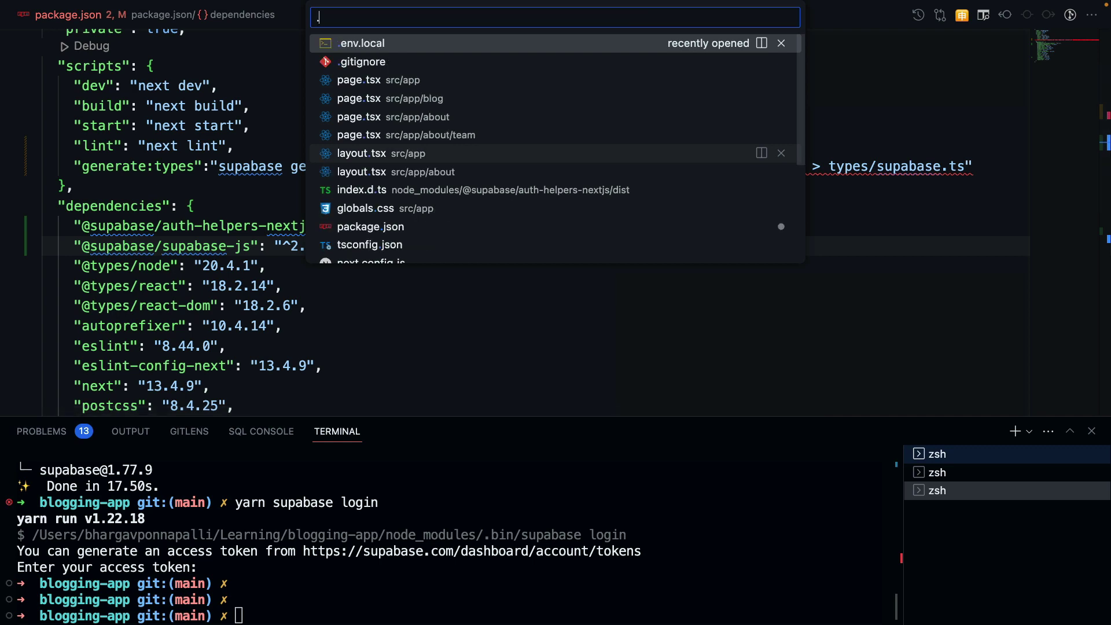
{"action": "type", "text": "e"}
{"action": "key", "text": "Return"}
{"action": "scroll", "coordinate": [337, 156], "scroll_direction": "right", "scroll_amount": 10}
{"action": "left_click_drag", "start_coordinate": [1030, 58], "coordinate": [725, 58]}
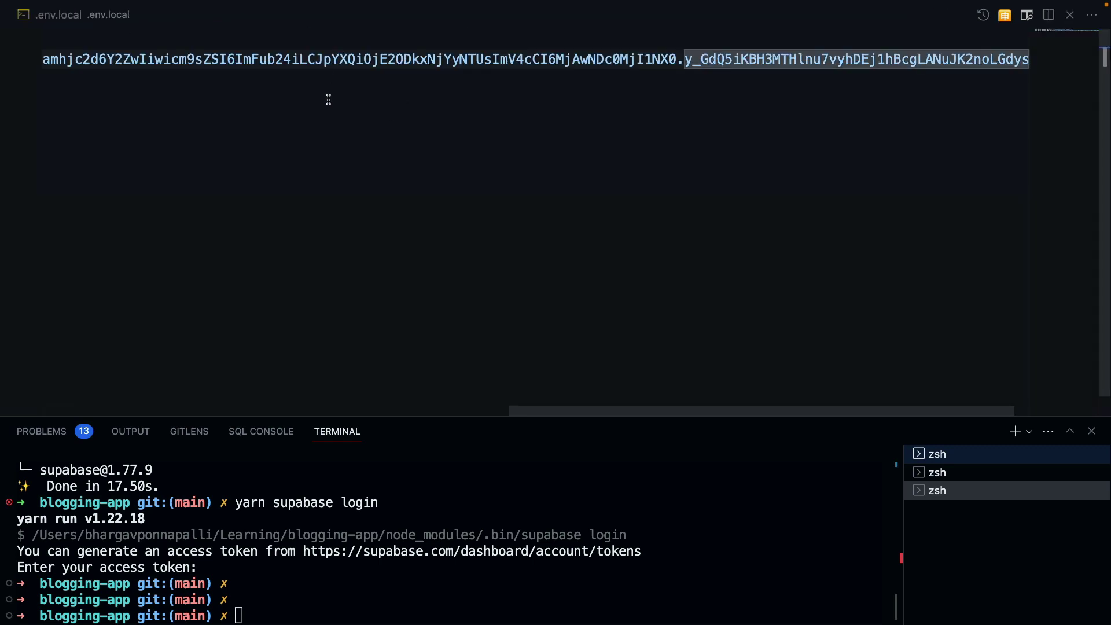
{"action": "scroll", "coordinate": [337, 102], "scroll_direction": "left", "scroll_amount": 10}
Step: Copy the blogging-app Reference ID from Settings > General, then return to the editor
{"action": "double_click", "coordinate": [358, 39]}
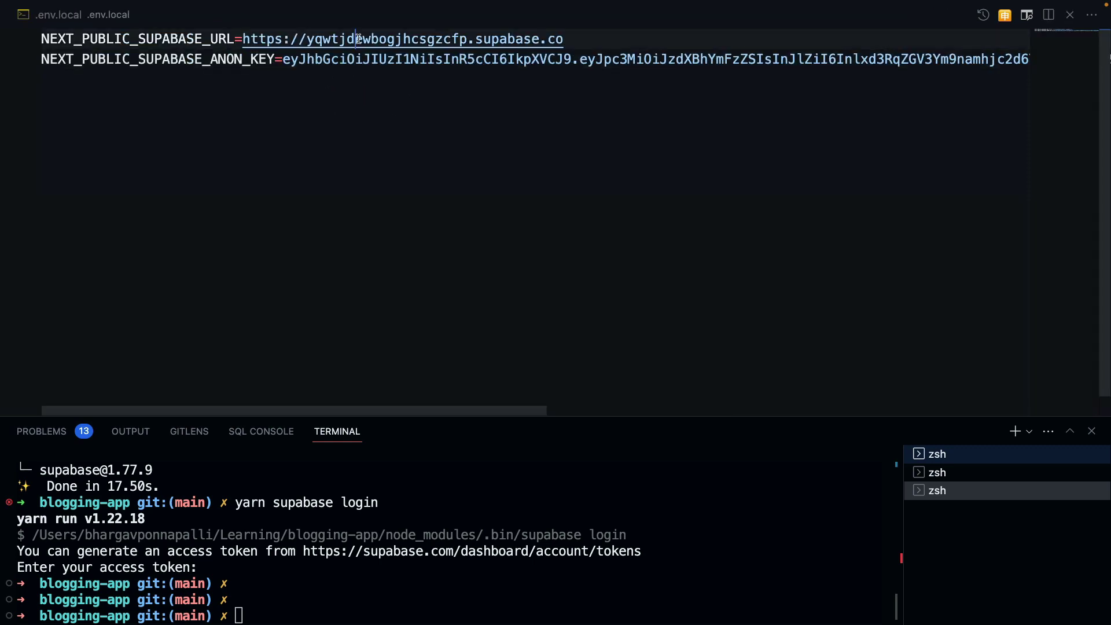
{"action": "key", "text": "ctrl+Up"}
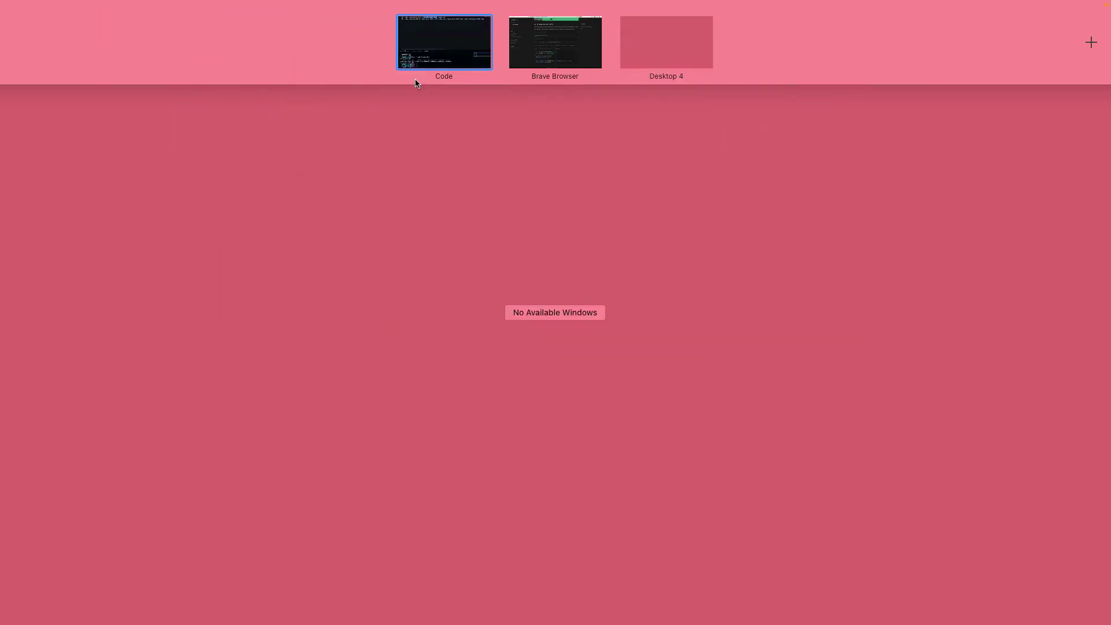
{"action": "left_click", "coordinate": [553, 40]}
{"action": "left_click", "coordinate": [196, 13]}
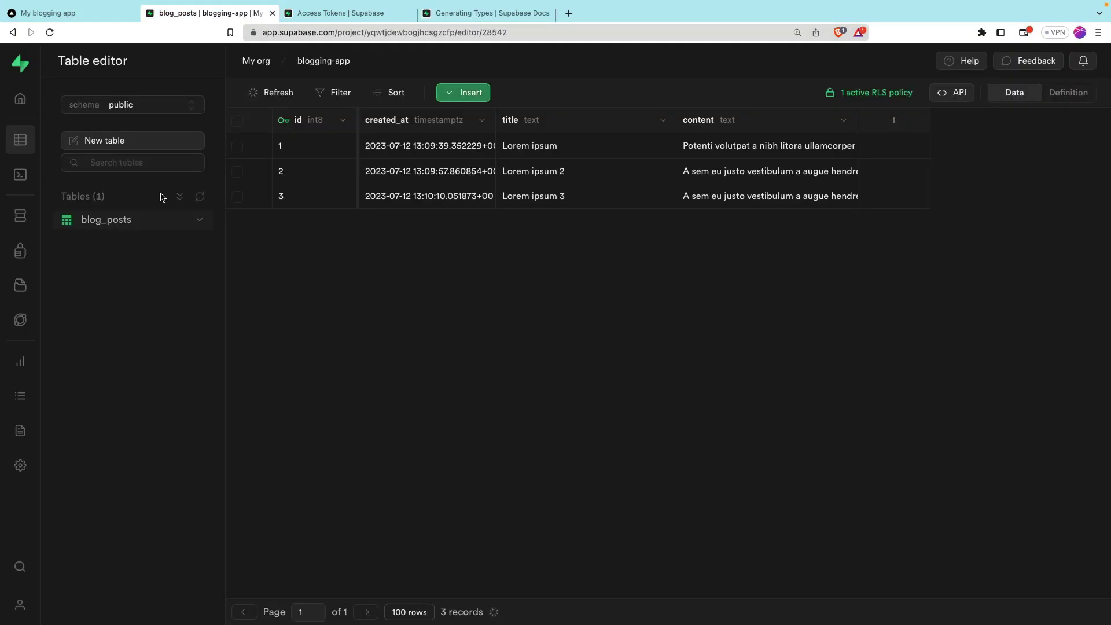
{"action": "left_click", "coordinate": [20, 465]}
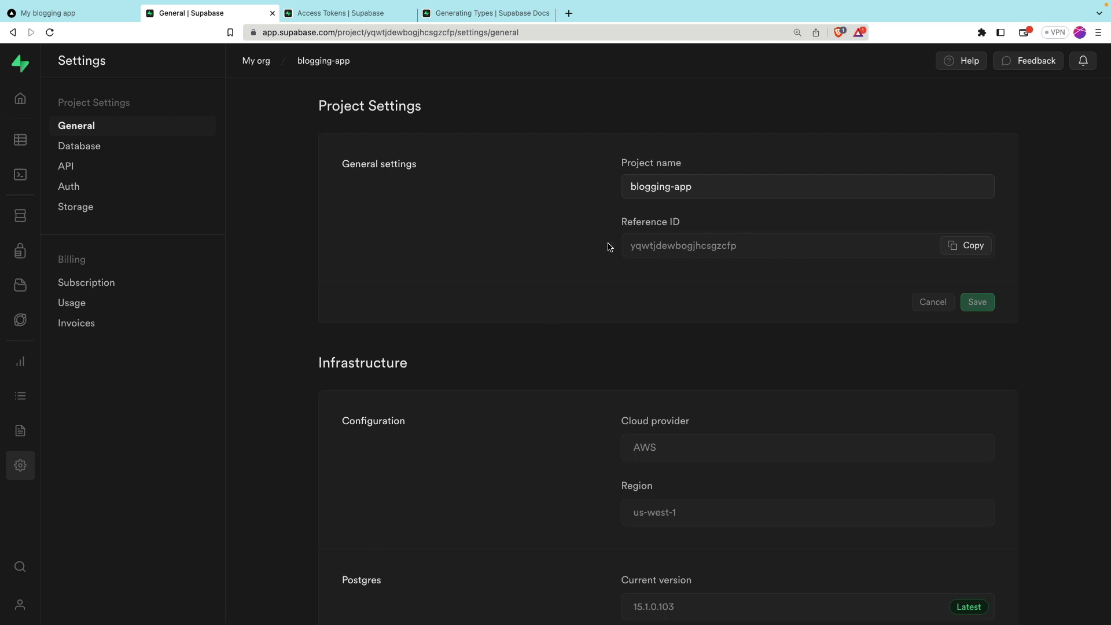
{"action": "left_click", "coordinate": [974, 246]}
{"action": "key", "text": "ctrl+Up"}
{"action": "left_click", "coordinate": [424, 67]}
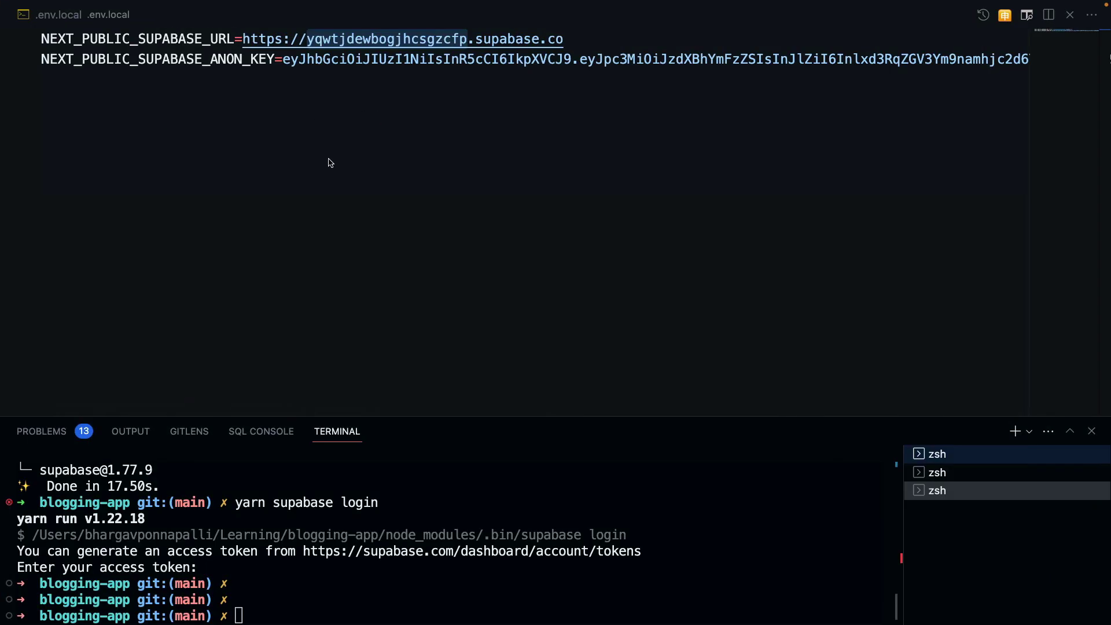
Step: Replace $PROJECT_REF in package.json with the copied project Reference ID
{"action": "key", "text": "End"}
{"action": "key", "text": "super+p"}
{"action": "type", "text": "apc"}
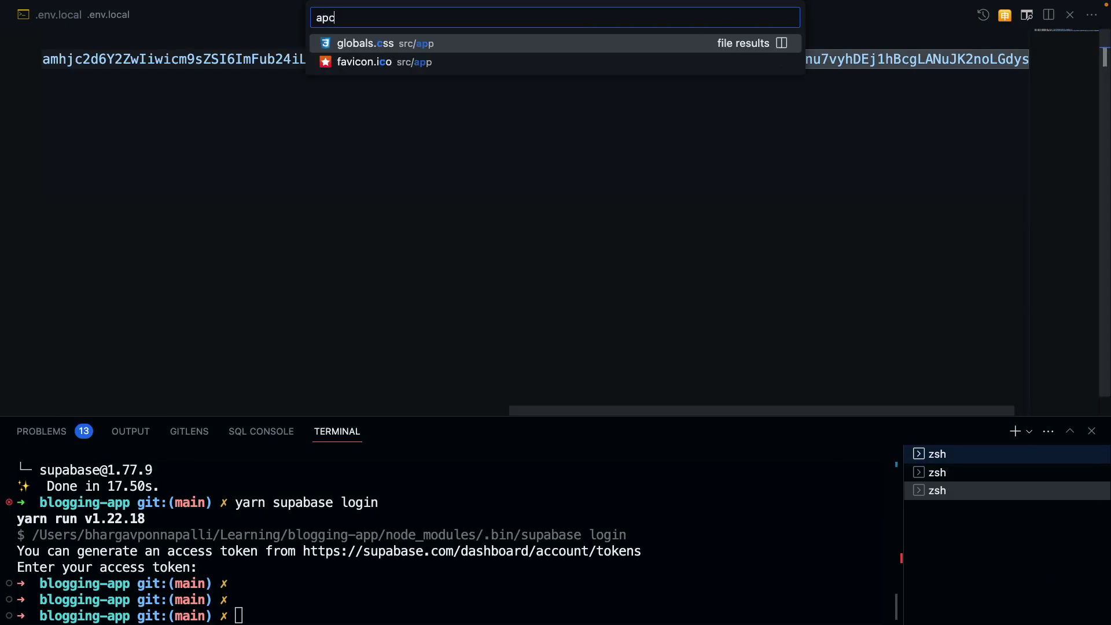
{"action": "key", "text": "BackSpace"}
{"action": "key", "text": "BackSpace"}
{"action": "key", "text": "BackSpace"}
{"action": "type", "text": "packa"}
{"action": "key", "text": "Return"}
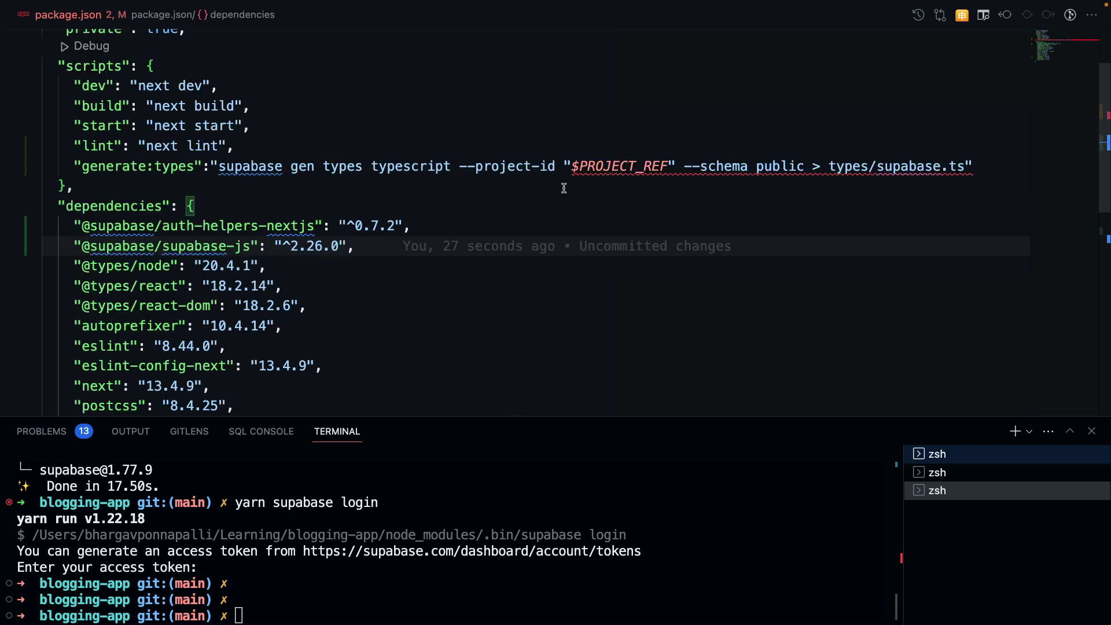
{"action": "left_click_drag", "start_coordinate": [563, 167], "coordinate": [676, 167]}
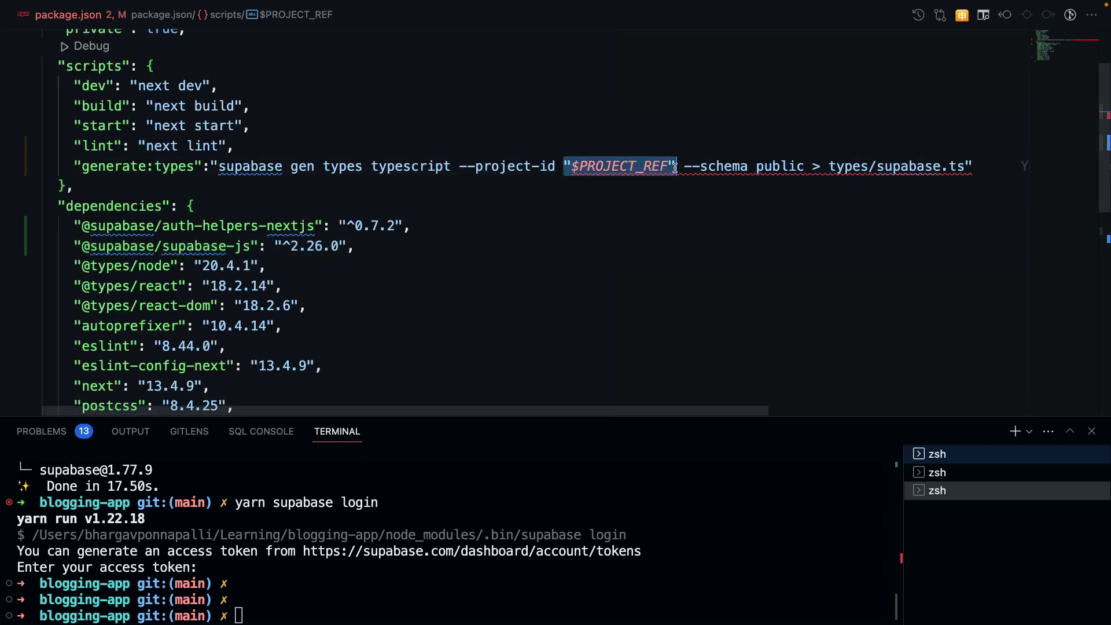
{"action": "key", "text": "super+v"}
{"action": "left_click", "coordinate": [233, 187]}
{"action": "scroll", "coordinate": [404, 232], "scroll_direction": "up", "scroll_amount": 3}
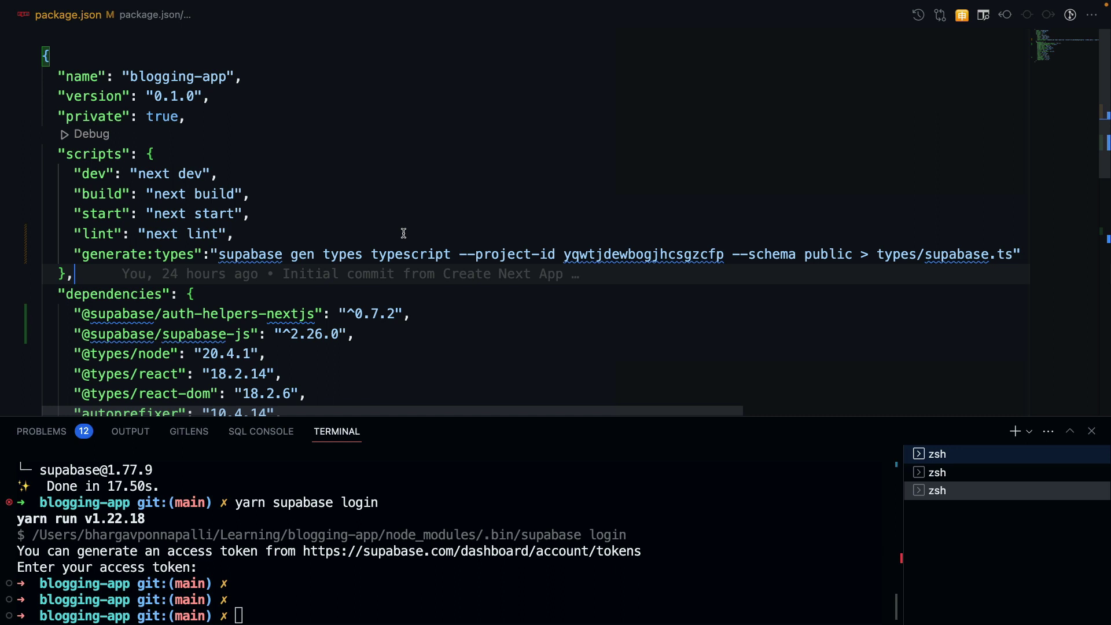
{"action": "scroll", "coordinate": [403, 232], "scroll_direction": "right", "scroll_amount": 3}
{"action": "scroll", "coordinate": [430, 260], "scroll_direction": "left", "scroll_amount": 3}
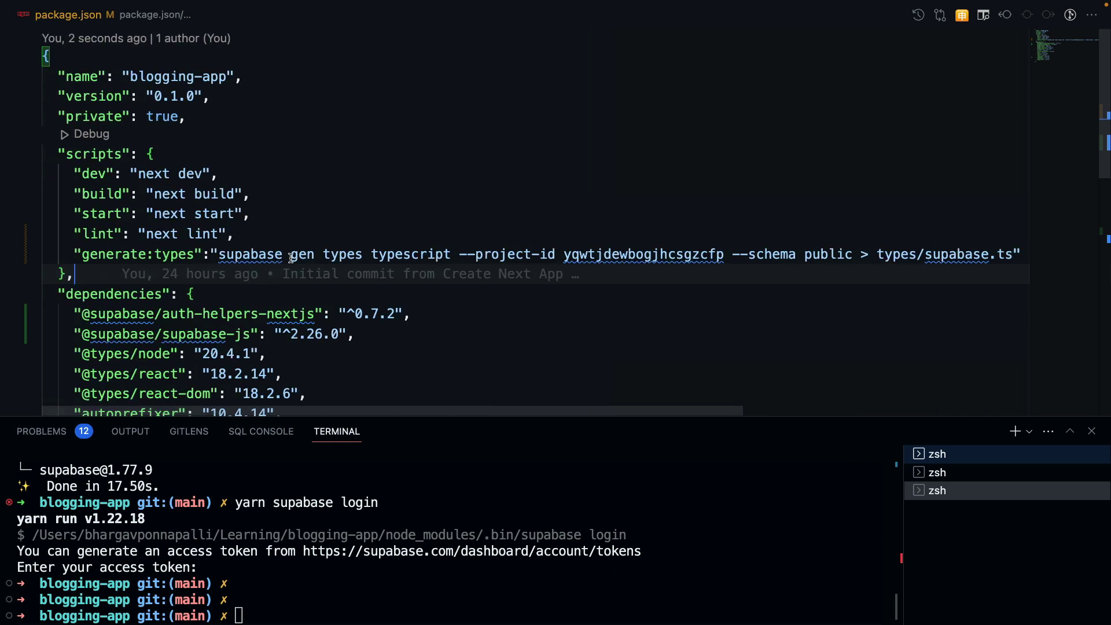
Step: Change the generate:types output path to src/types/supabase.ts and bring back the terminal
{"action": "left_click_drag", "start_coordinate": [291, 254], "coordinate": [452, 254]}
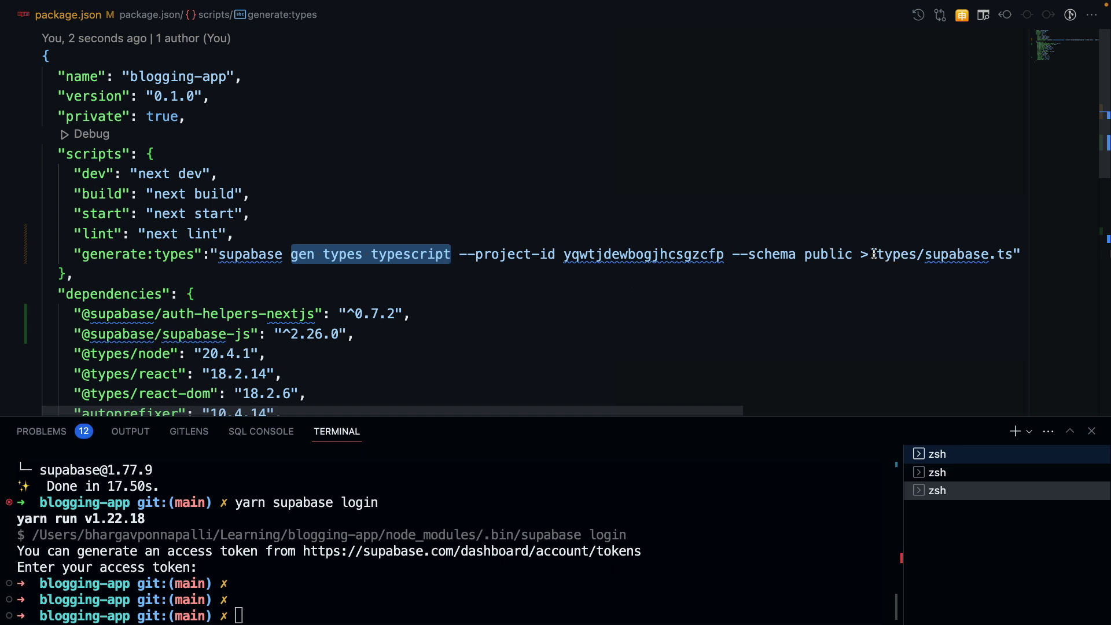
{"action": "double_click", "coordinate": [893, 253]}
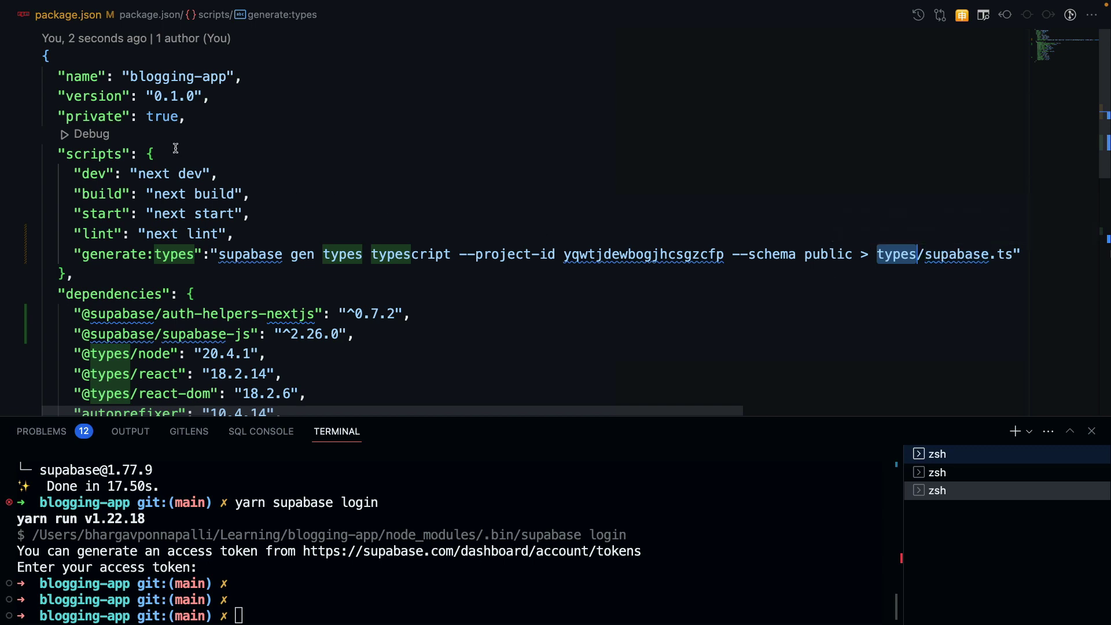
{"action": "left_click", "coordinate": [387, 192]}
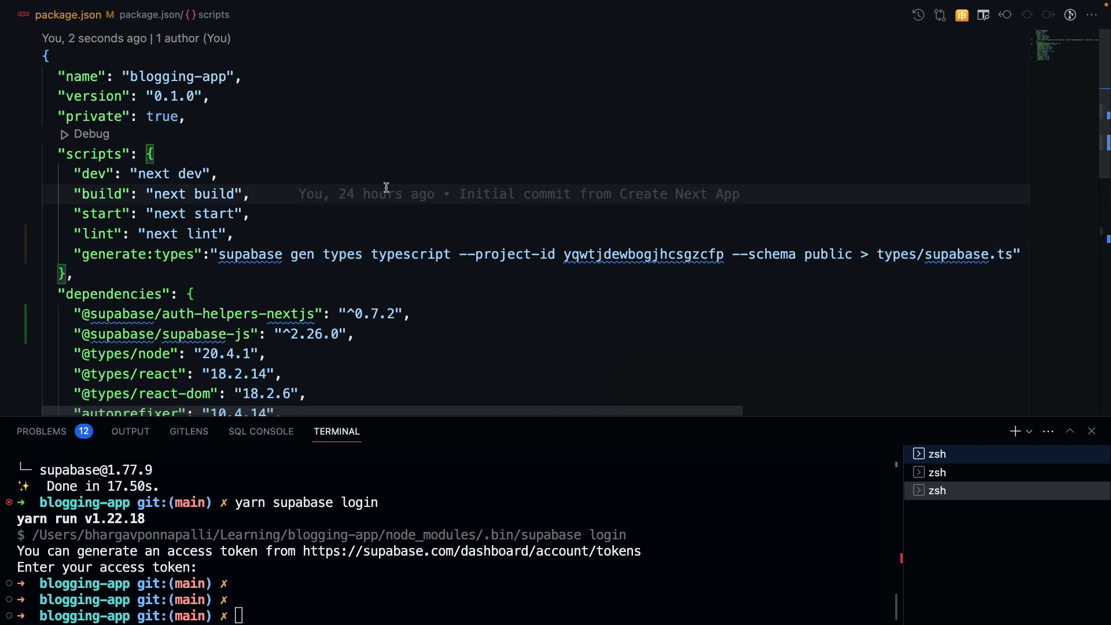
{"action": "key", "text": "super+b"}
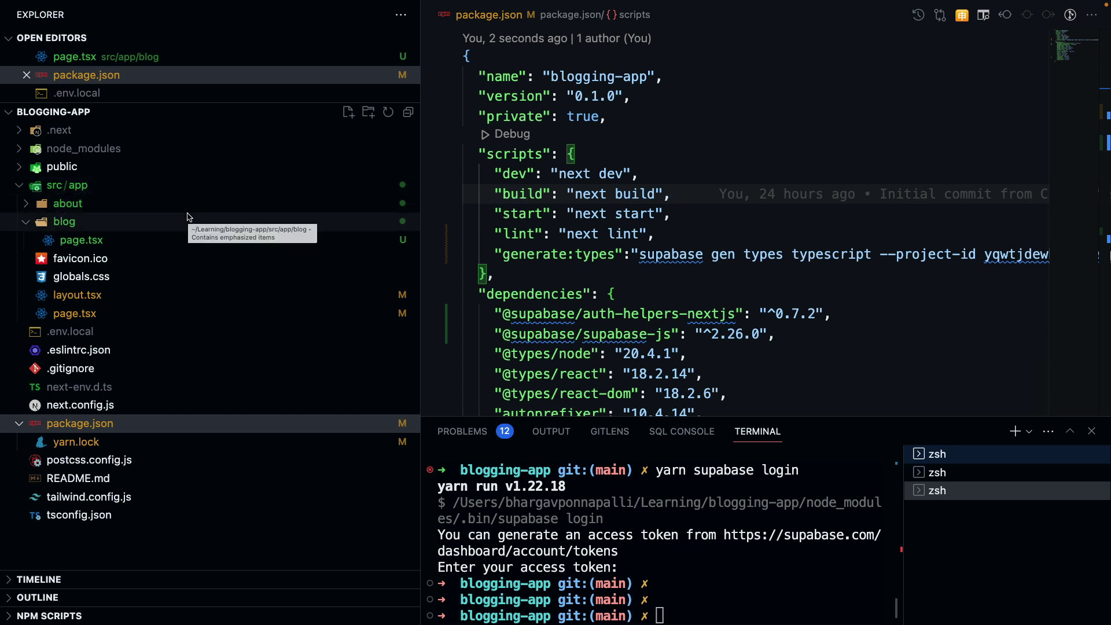
{"action": "key", "text": "super+b"}
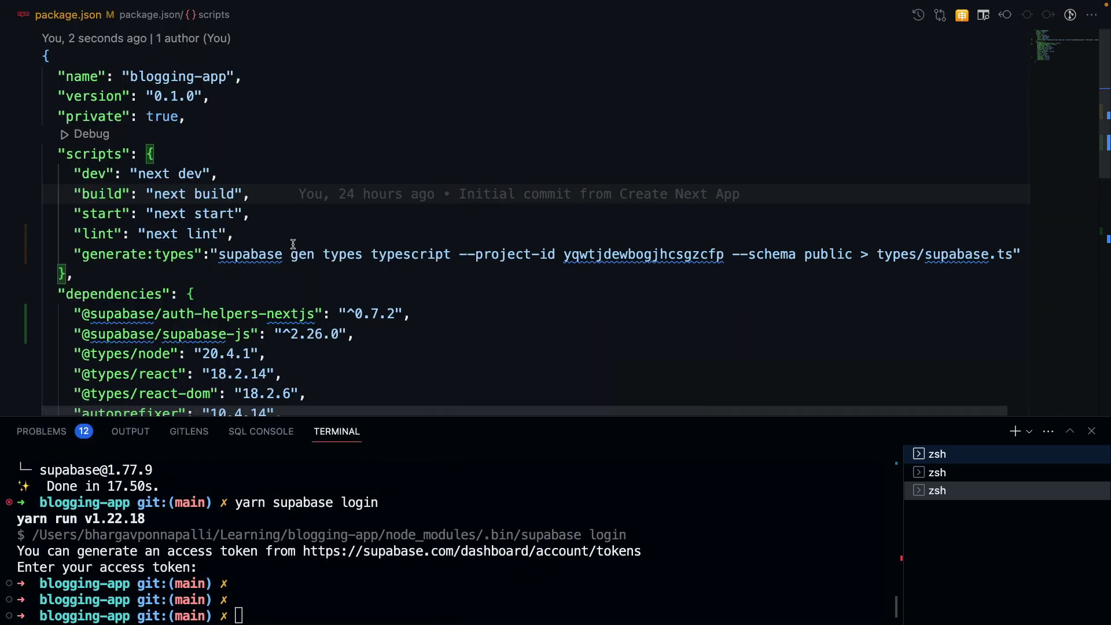
{"action": "left_click", "coordinate": [408, 295]}
{"action": "key", "text": "ctrl+grave"}
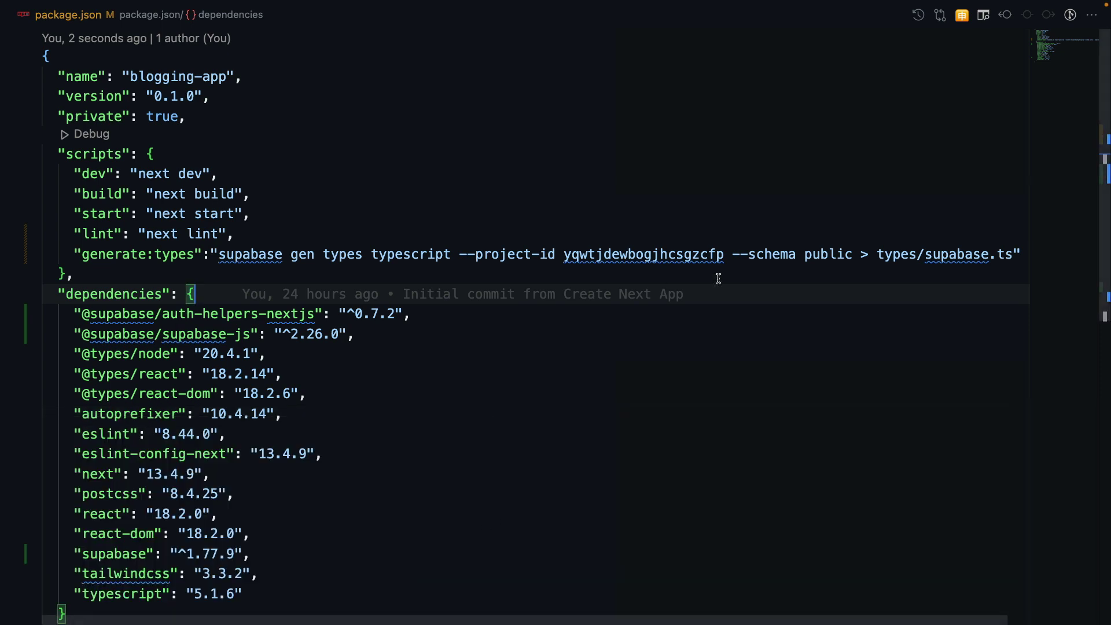
{"action": "left_click", "coordinate": [878, 254]}
{"action": "type", "text": "src/"}
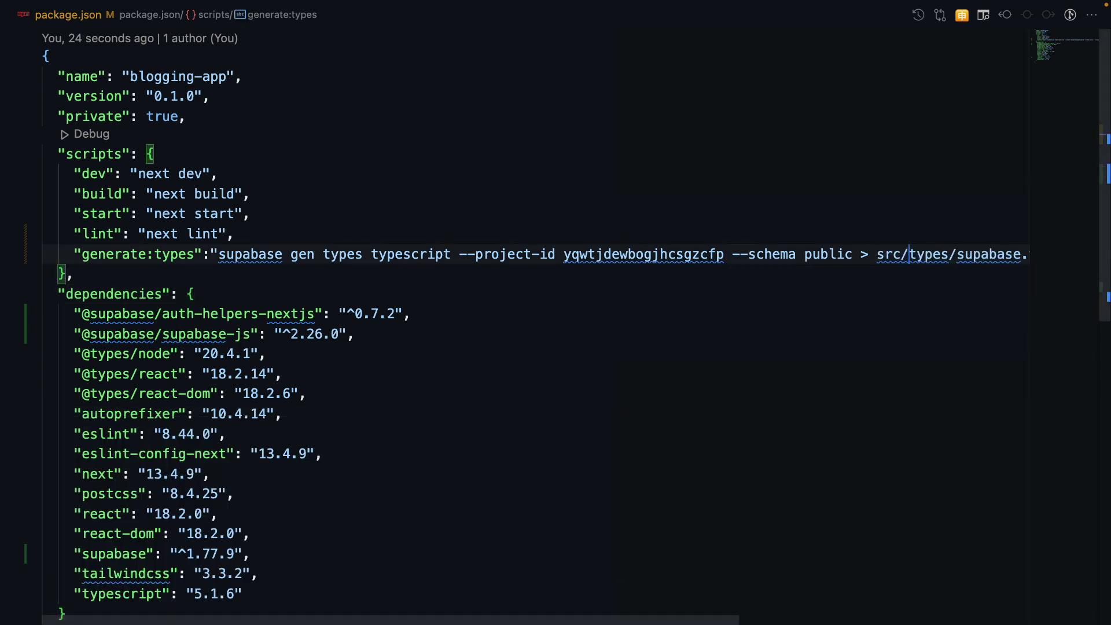
{"action": "left_click", "coordinate": [889, 284]}
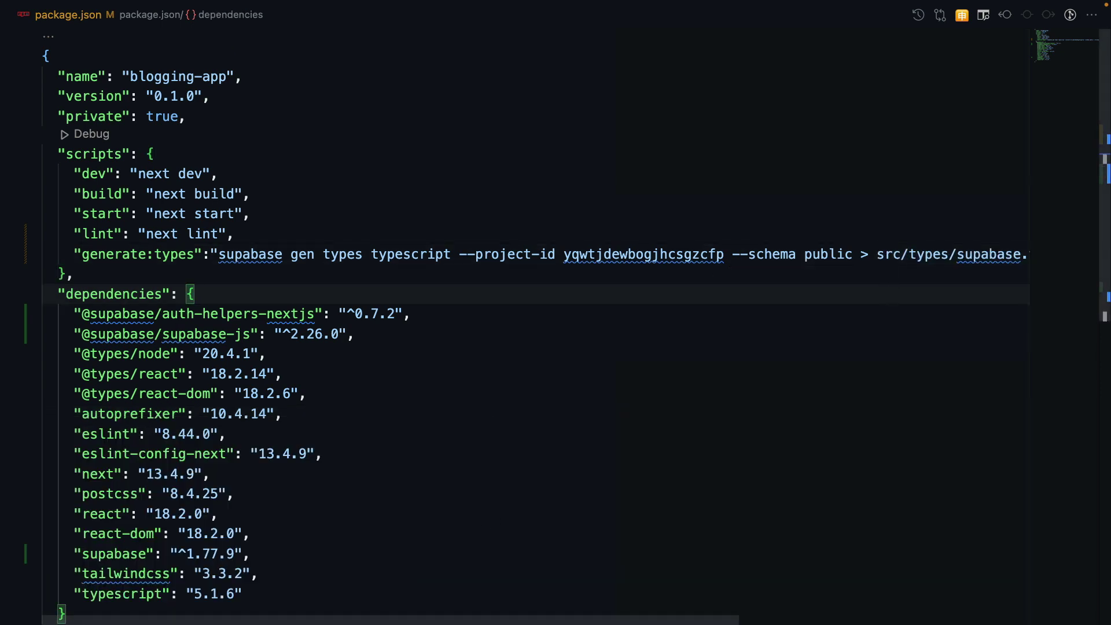
{"action": "key", "text": "ctrl+grave"}
{"action": "type", "text": "yarn generate:"}
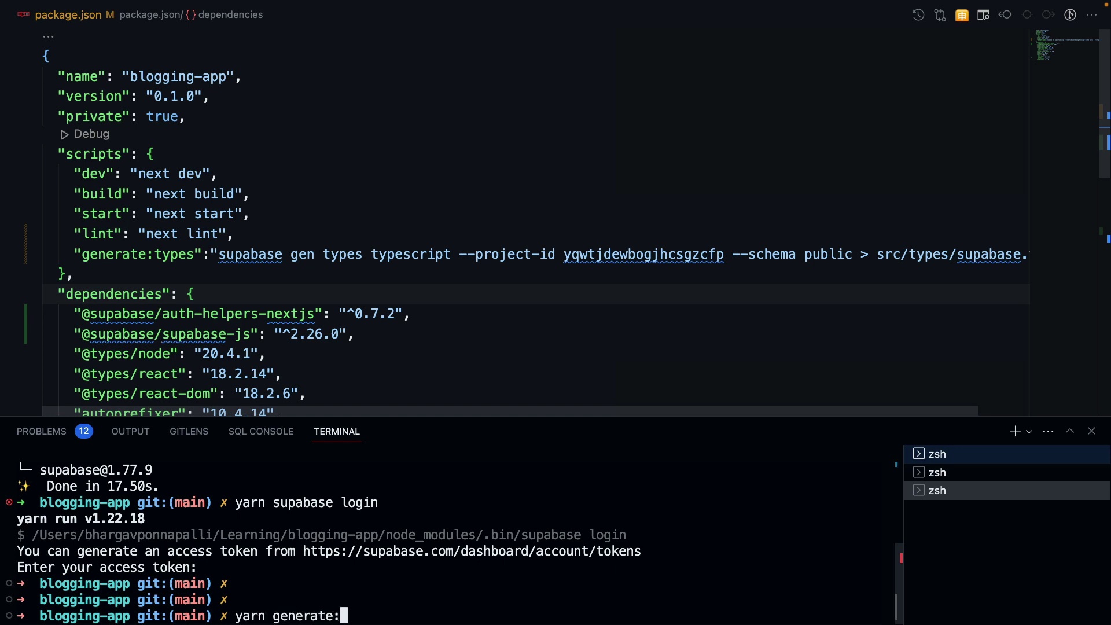
{"action": "type", "text": "types"}
Step: Run yarn generate:types, which fails because types/supabase.ts doesn't exist
{"action": "key", "text": "Return"}
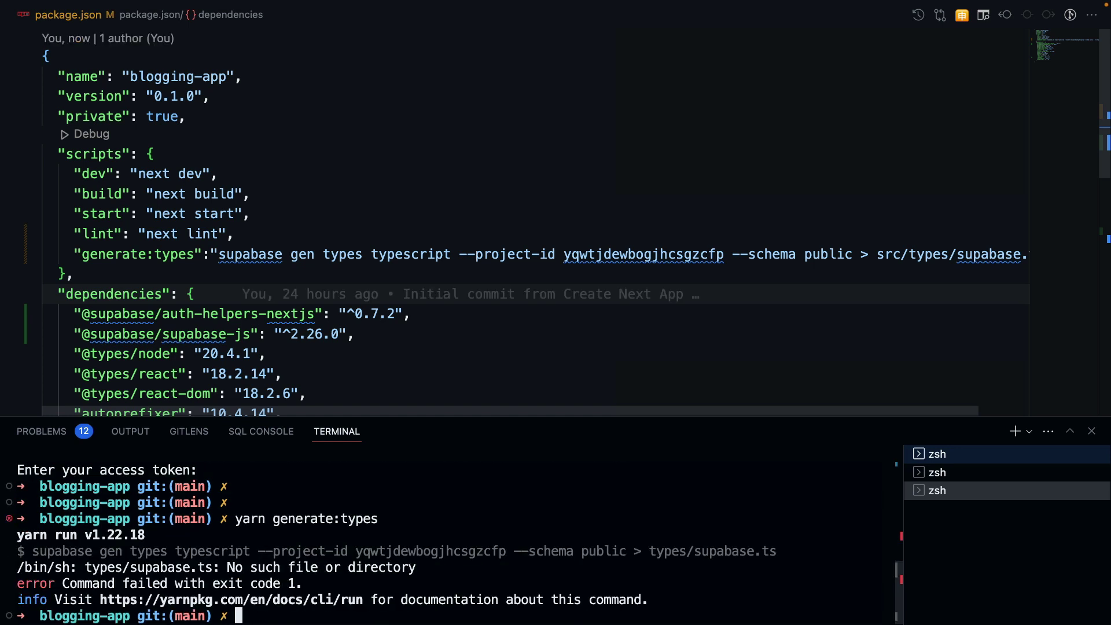
{"action": "left_click", "coordinate": [921, 254]}
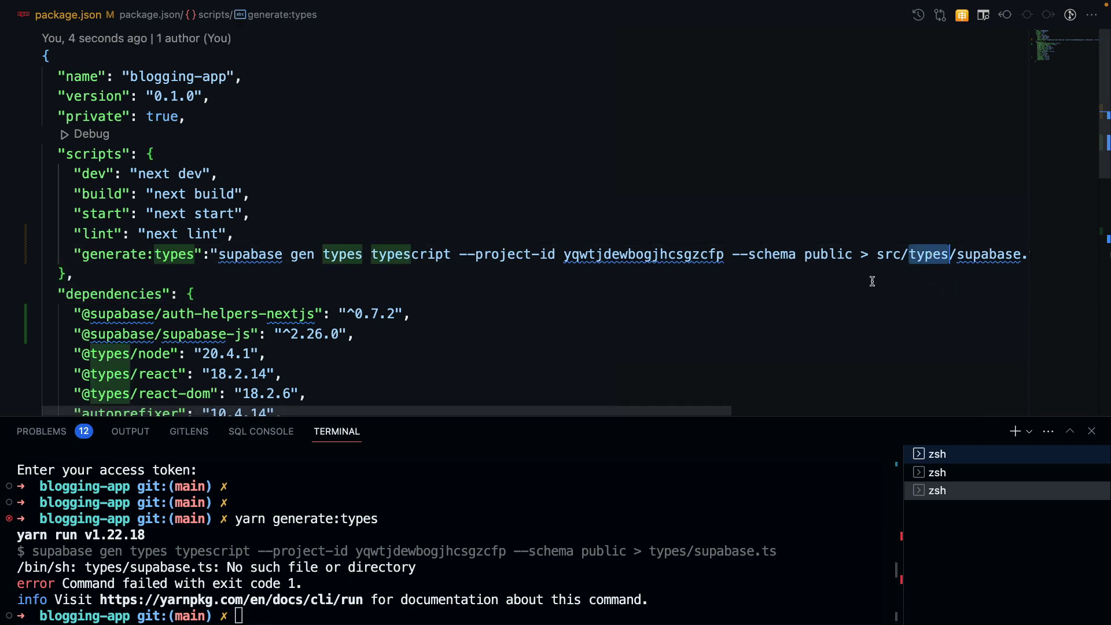
Step: Create a 'types' folder inside src and rerun generate:types
{"action": "key", "text": "ctrl+b"}
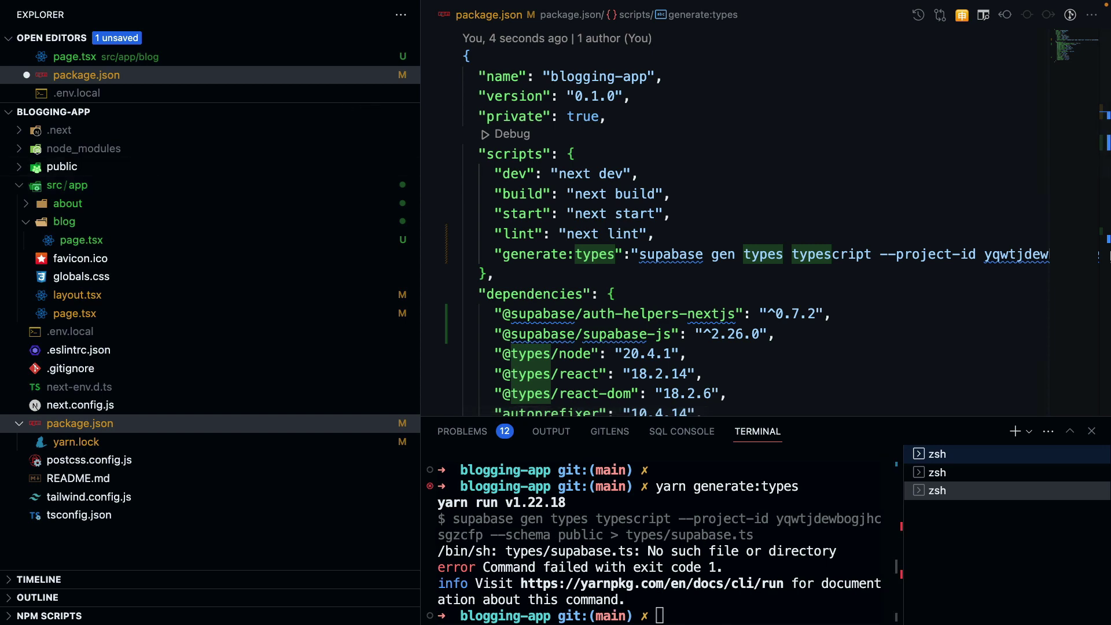
{"action": "right_click", "coordinate": [63, 185]}
{"action": "left_click", "coordinate": [85, 212]}
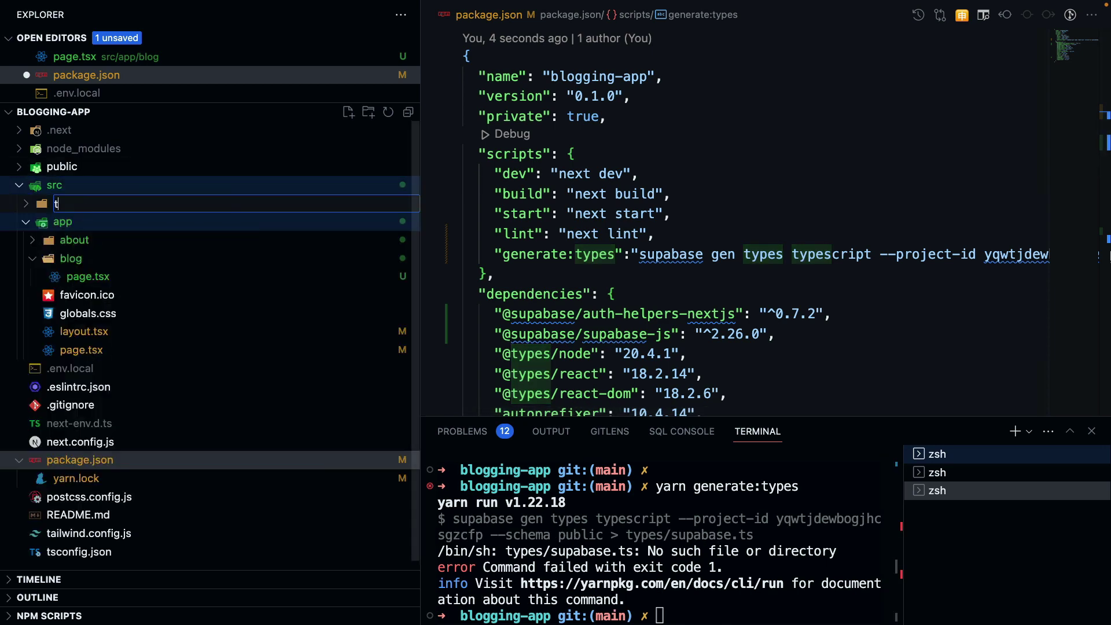
{"action": "type", "text": "types"}
{"action": "key", "text": "Return"}
{"action": "left_click", "coordinate": [668, 310]}
{"action": "key", "text": "ctrl+b"}
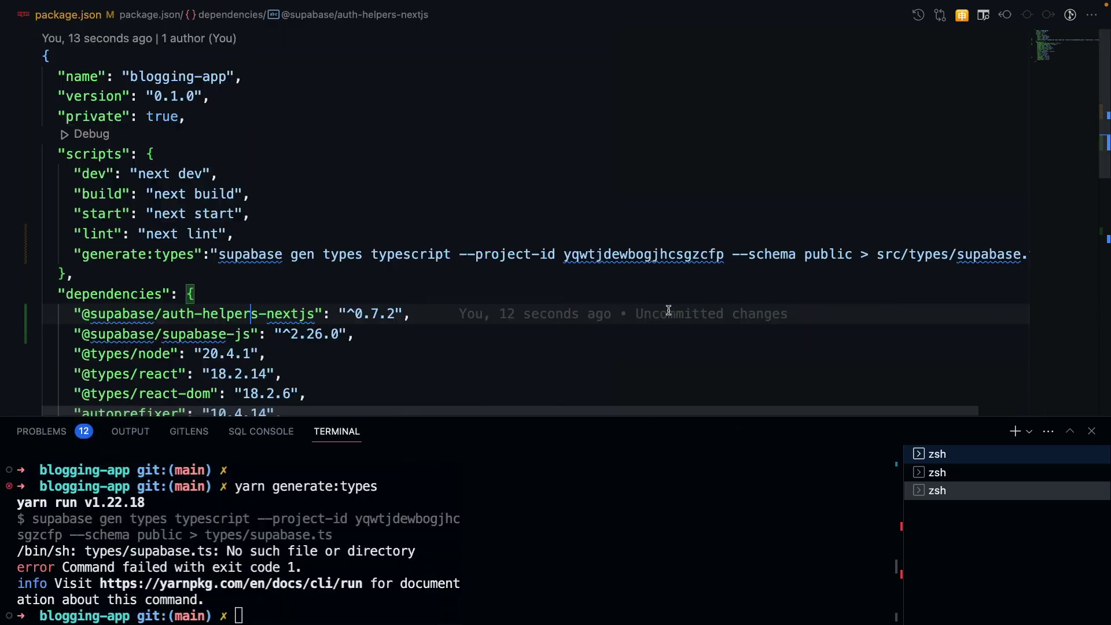
{"action": "key", "text": "Up"}
{"action": "key", "text": "Return"}
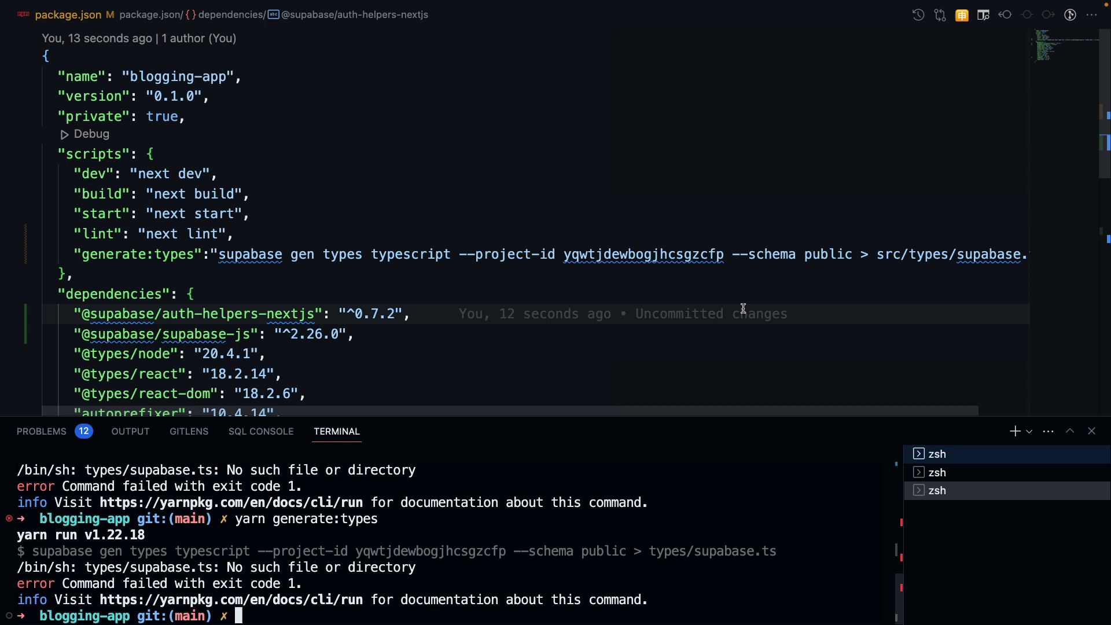
Step: Expand the new src/types folder in Explorer to check its contents
{"action": "left_click", "coordinate": [878, 254]}
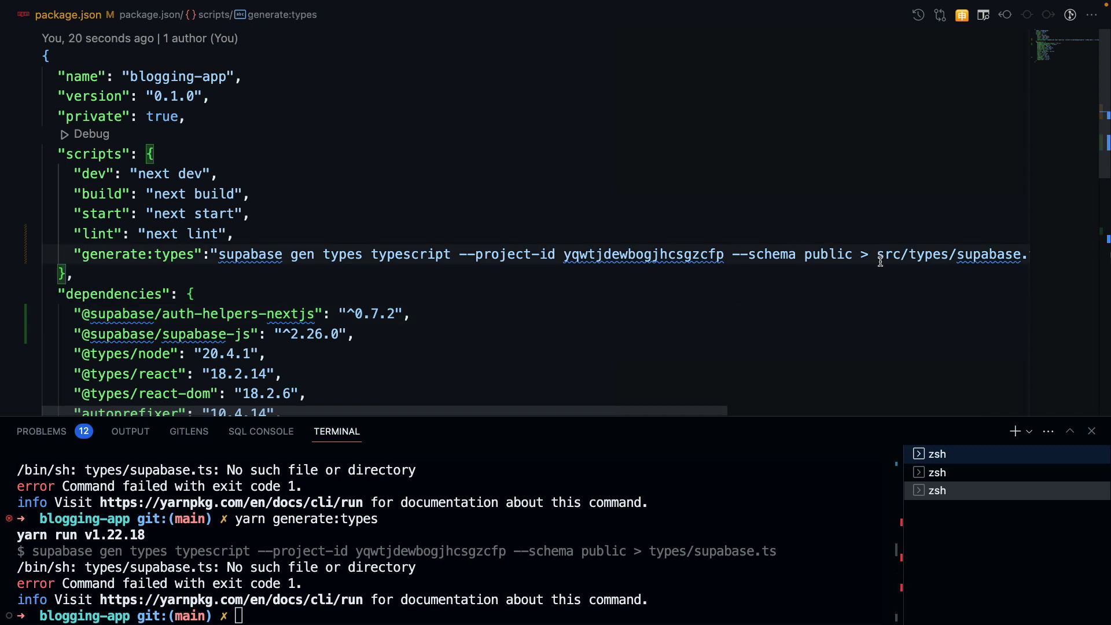
{"action": "left_click", "coordinate": [188, 97]}
{"action": "key", "text": "ctrl+b"}
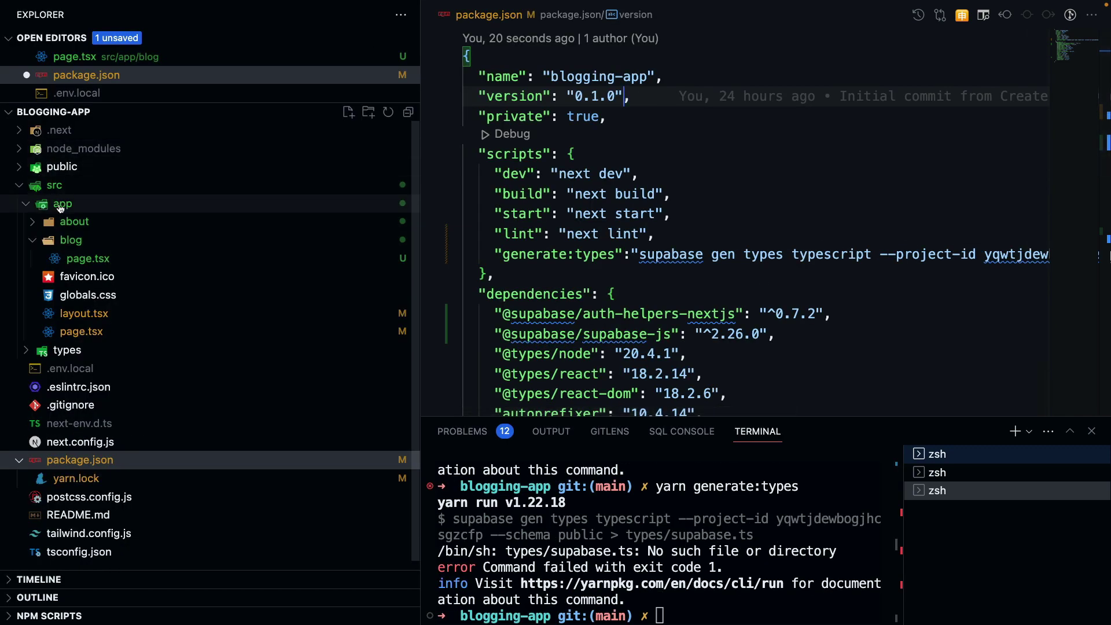
{"action": "left_click", "coordinate": [74, 222]}
{"action": "left_click", "coordinate": [34, 206]}
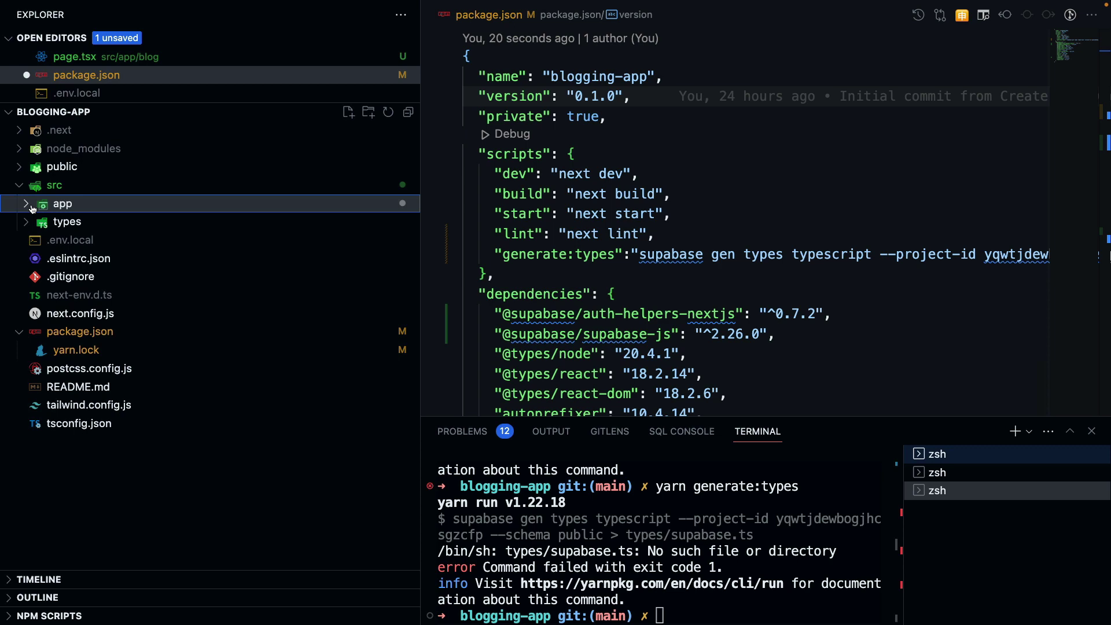
{"action": "left_click", "coordinate": [66, 222]}
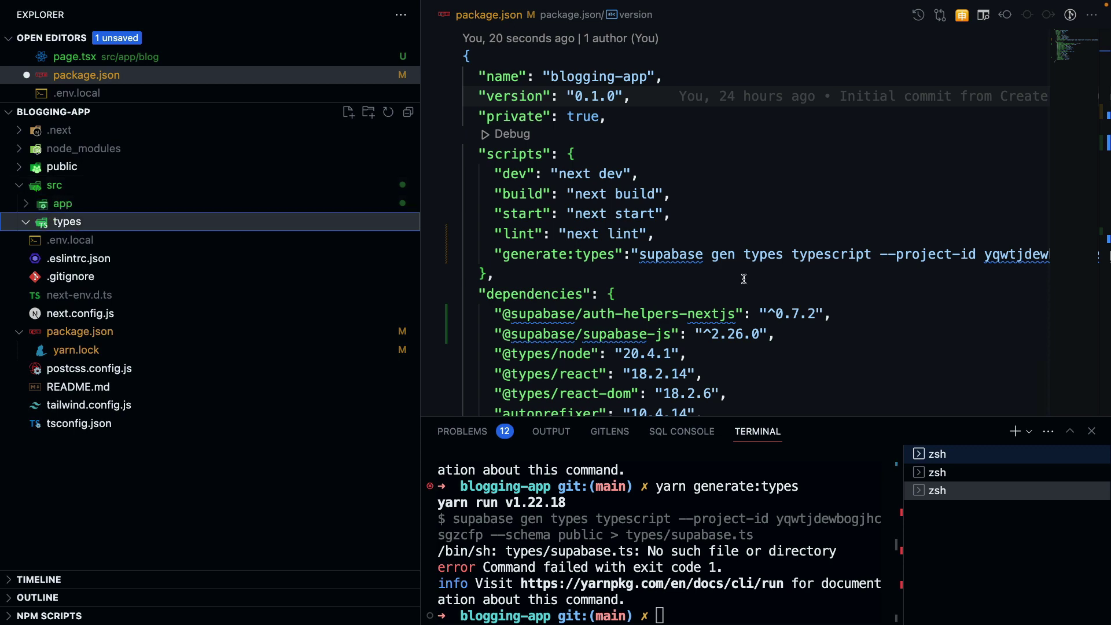
{"action": "left_click", "coordinate": [744, 256]}
{"action": "scroll", "coordinate": [782, 260], "scroll_direction": "right", "scroll_amount": 5}
{"action": "scroll", "coordinate": [867, 260], "scroll_direction": "right", "scroll_amount": 3}
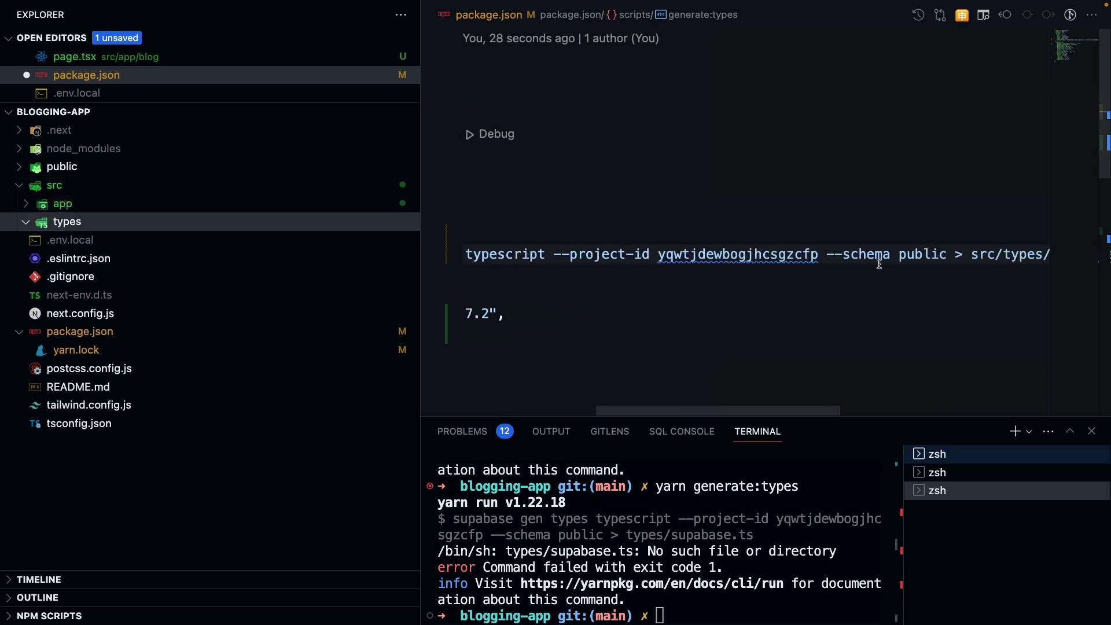
{"action": "key", "text": "ctrl+b"}
{"action": "scroll", "coordinate": [607, 261], "scroll_direction": "right", "scroll_amount": 3}
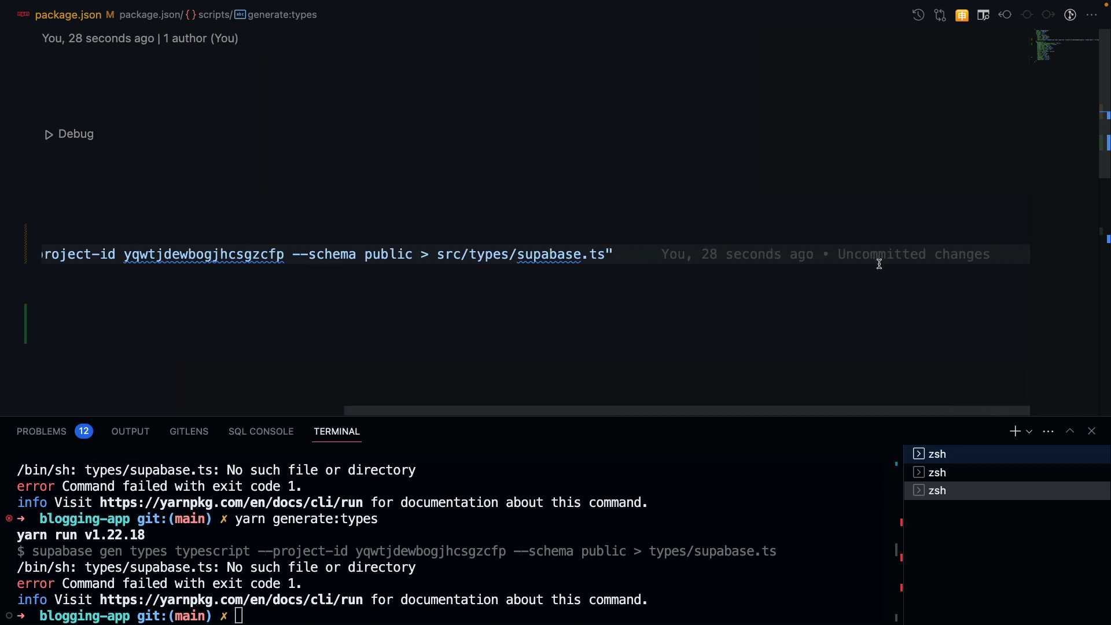
Step: Prefix the output path with ./, save package.json, and rerun generate:types successfully
{"action": "left_click", "coordinate": [437, 254]}
{"action": "type", "text": "./"}
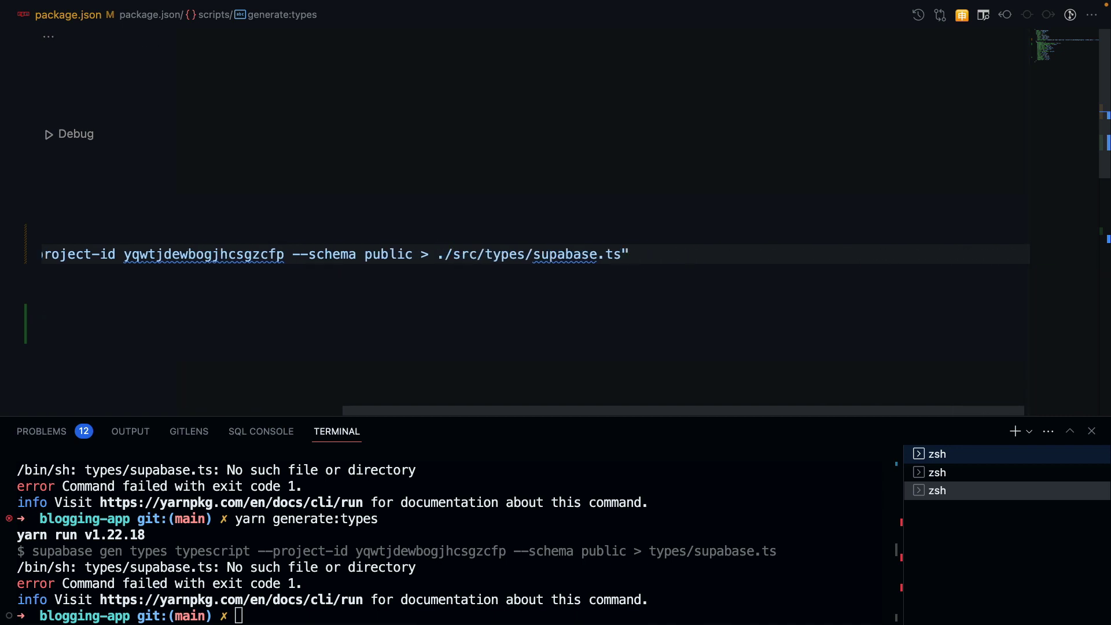
{"action": "key", "text": "ctrl+s"}
{"action": "left_click", "coordinate": [463, 521]}
{"action": "key", "text": "Up"}
{"action": "key", "text": "Return"}
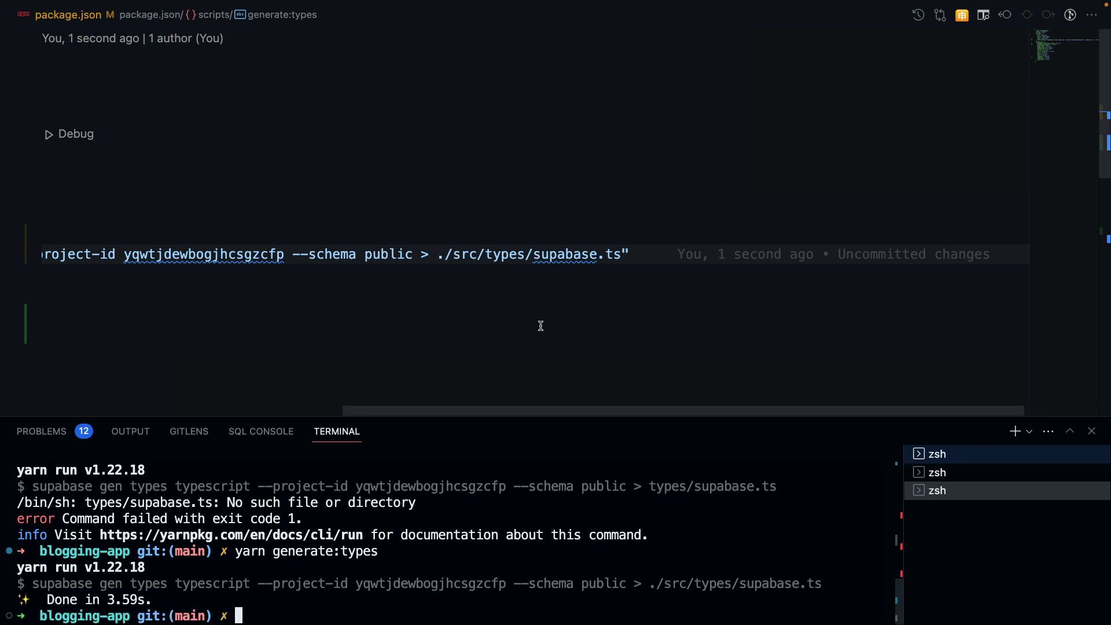
{"action": "scroll", "coordinate": [460, 319], "scroll_direction": "left", "scroll_amount": 5}
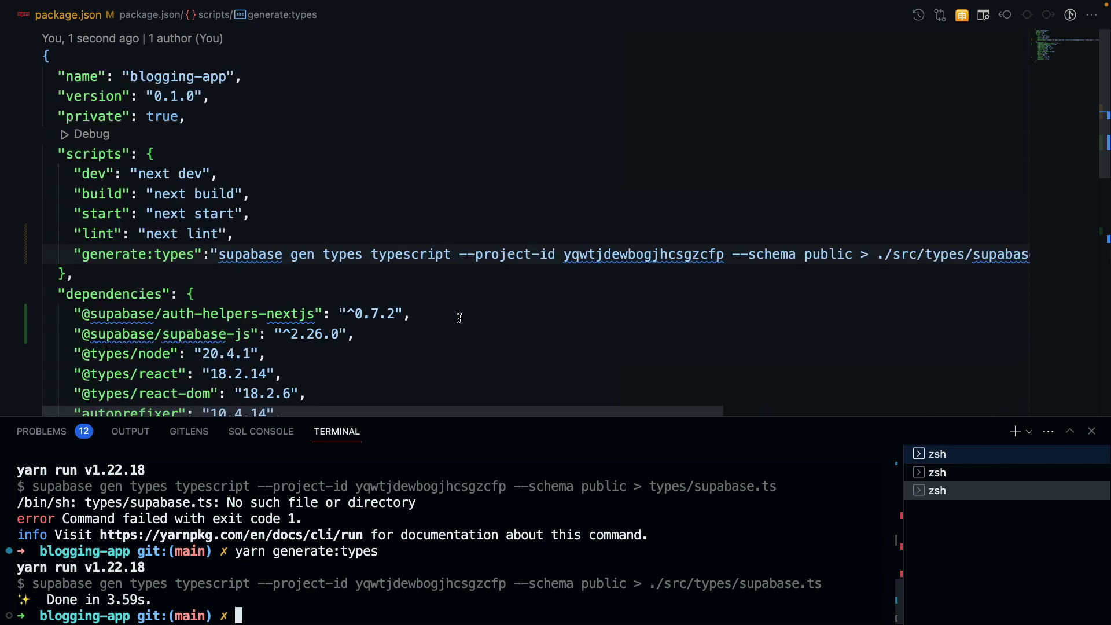
{"action": "key", "text": "ctrl+b"}
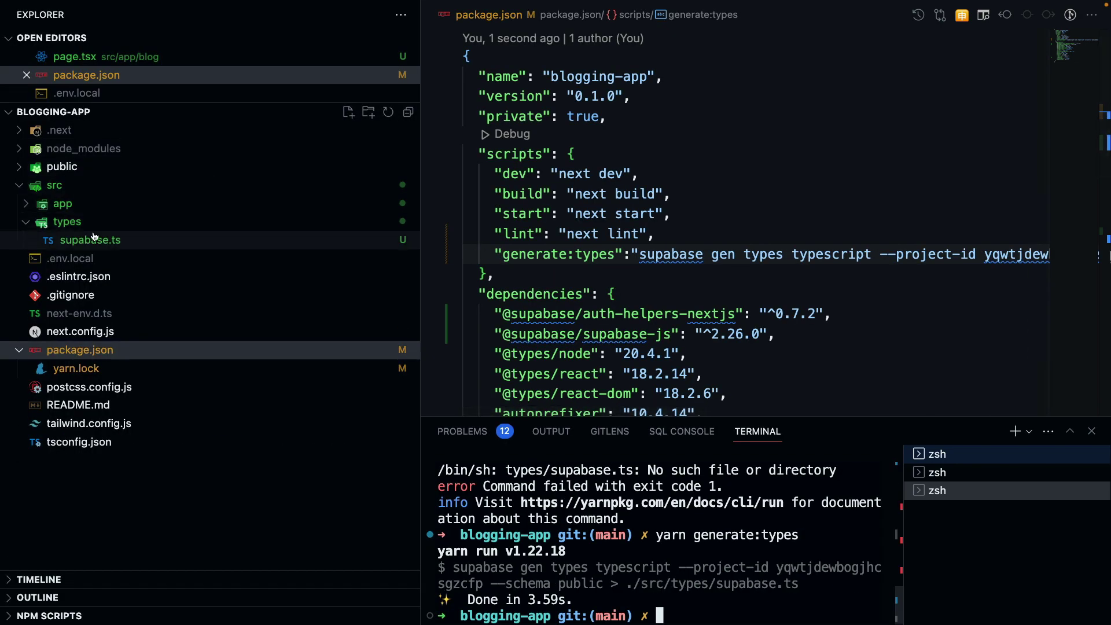
{"action": "left_click", "coordinate": [79, 240]}
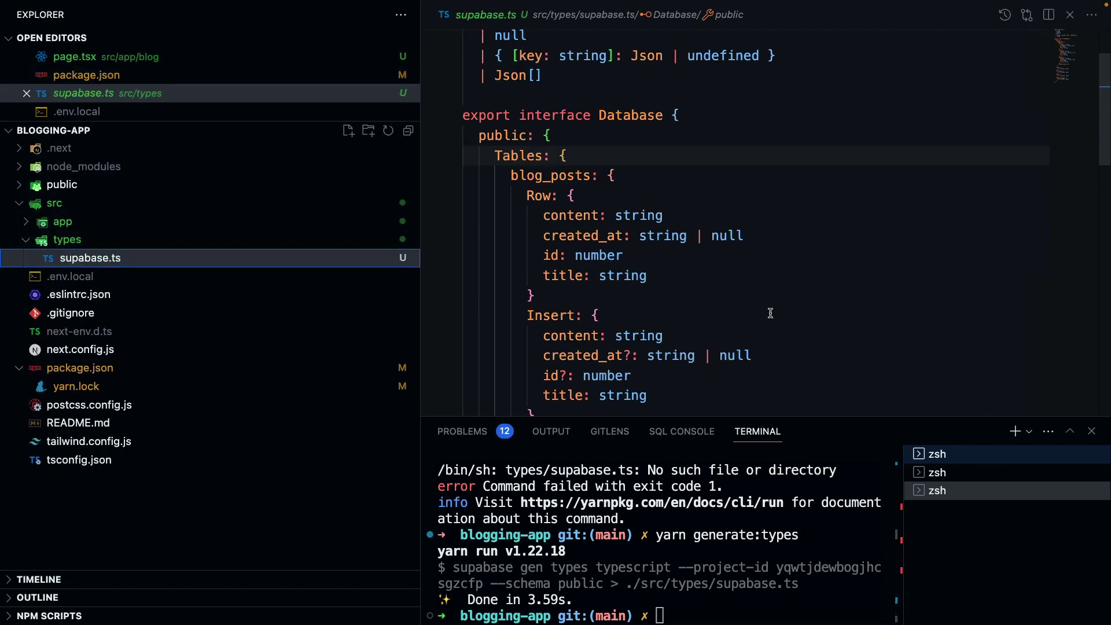
{"action": "key", "text": "ctrl+b"}
{"action": "left_click_drag", "start_coordinate": [451, 417], "coordinate": [451, 504]}
{"action": "key", "text": "ctrl+j"}
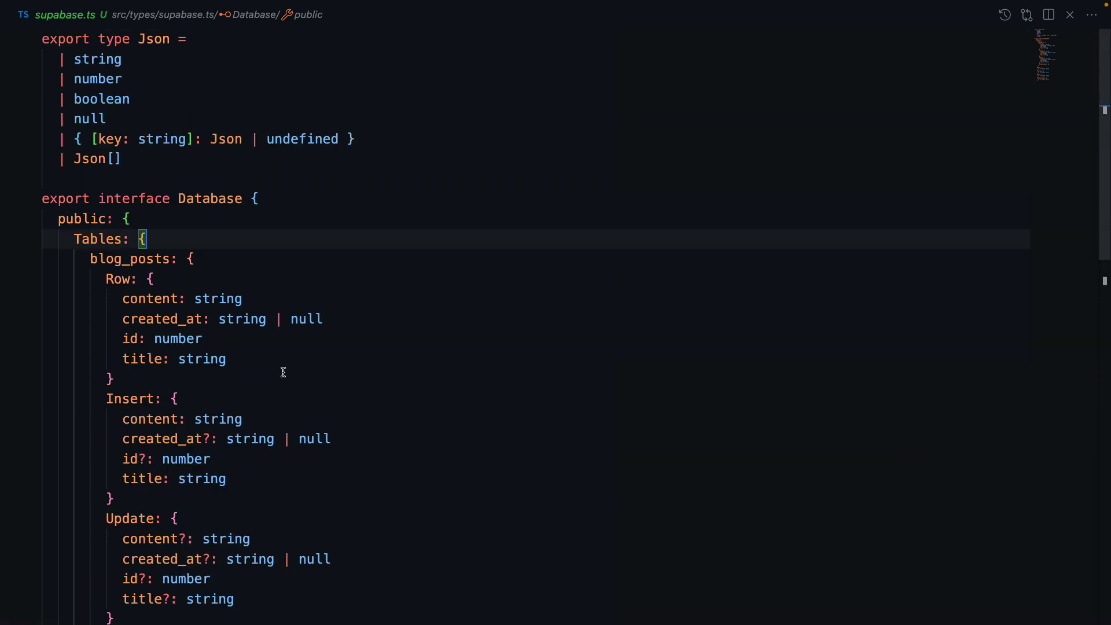
{"action": "scroll", "coordinate": [149, 101], "scroll_direction": "down", "scroll_amount": 10}
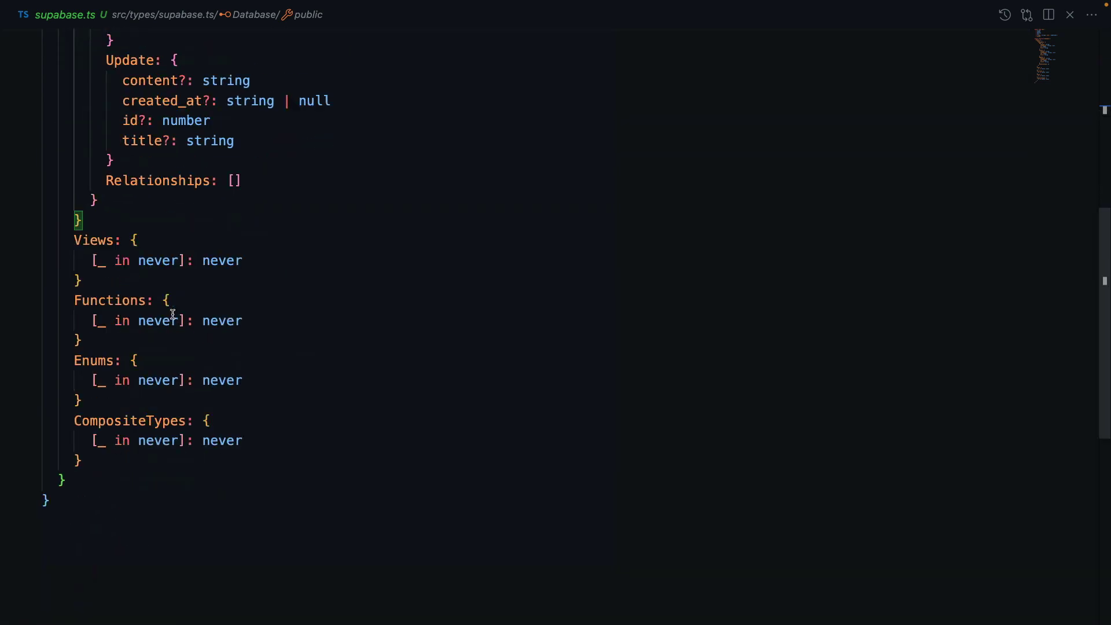
{"action": "scroll", "coordinate": [173, 304], "scroll_direction": "up", "scroll_amount": 4}
{"action": "scroll", "coordinate": [174, 304], "scroll_direction": "up", "scroll_amount": 6}
{"action": "left_click_drag", "start_coordinate": [126, 159], "coordinate": [41, 38]}
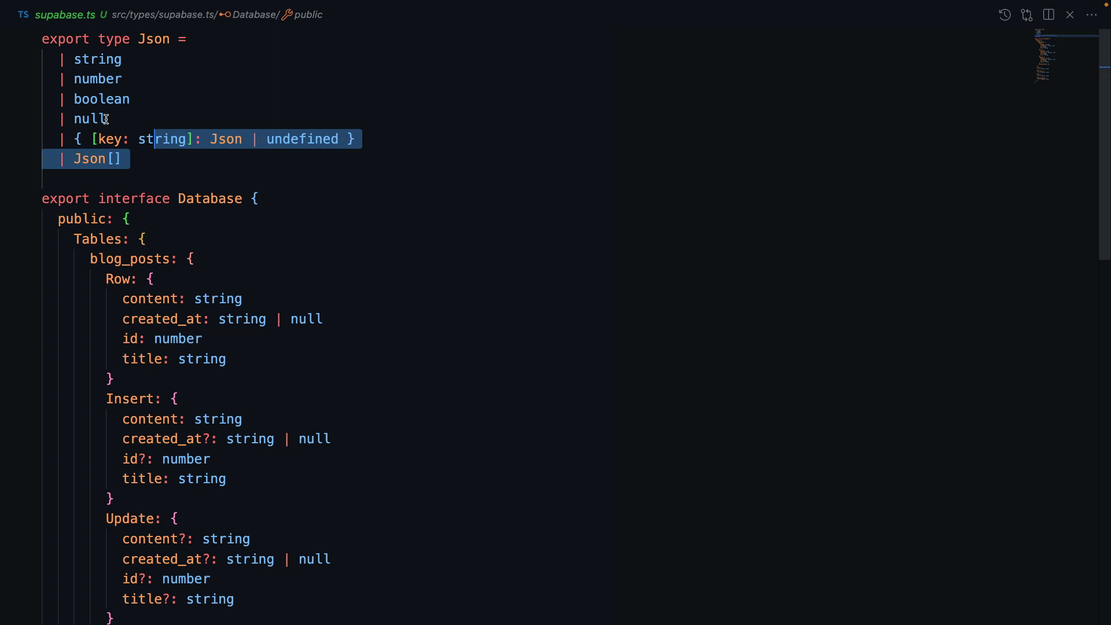
{"action": "scroll", "coordinate": [224, 211], "scroll_direction": "down", "scroll_amount": 1}
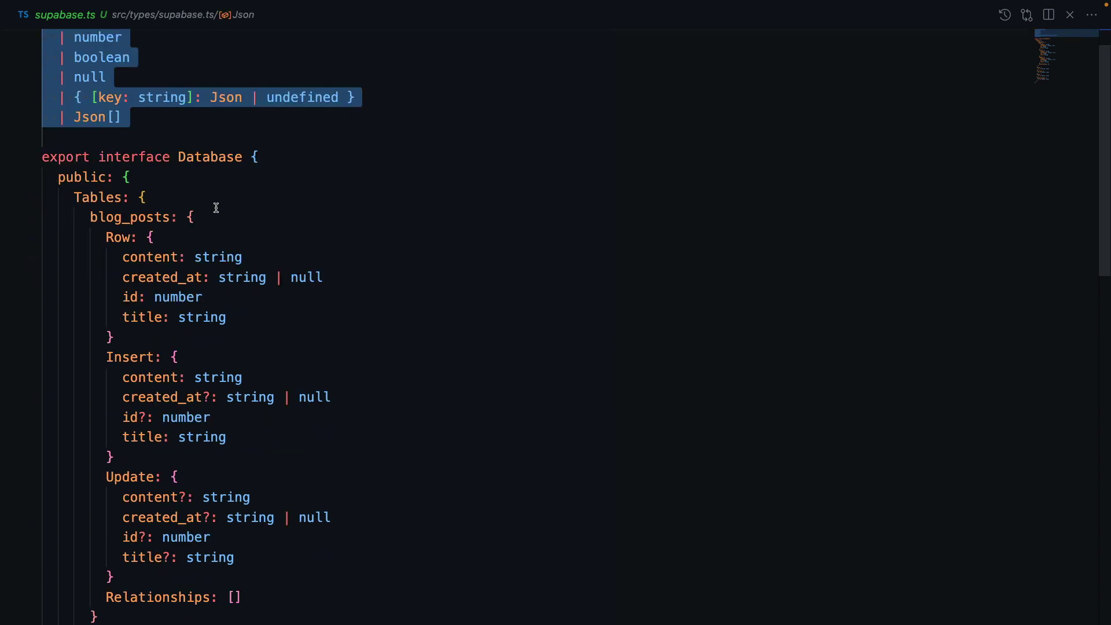
{"action": "left_click_drag", "start_coordinate": [274, 157], "coordinate": [17, 152]}
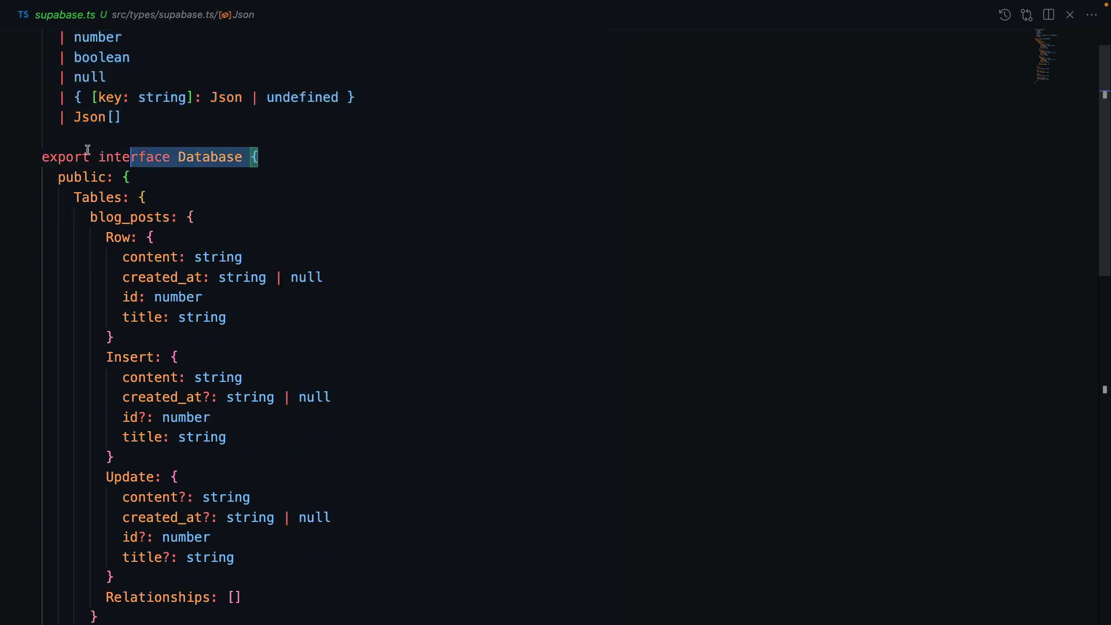
{"action": "left_click", "coordinate": [230, 157]}
{"action": "scroll", "coordinate": [230, 157], "scroll_direction": "down", "scroll_amount": 1}
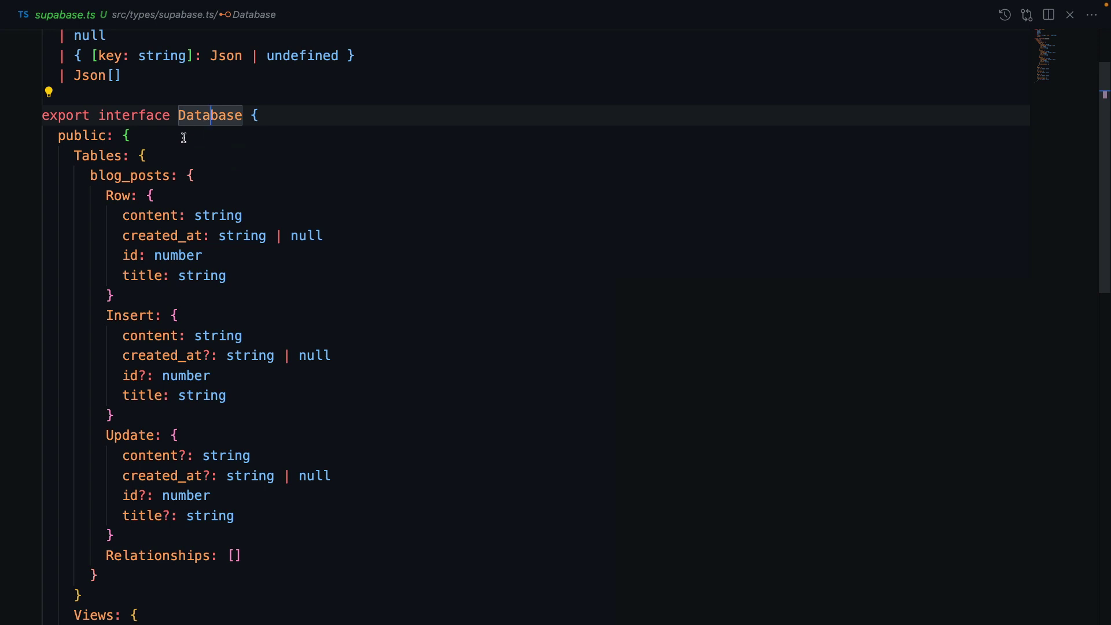
{"action": "left_click_drag", "start_coordinate": [57, 136], "coordinate": [133, 135]}
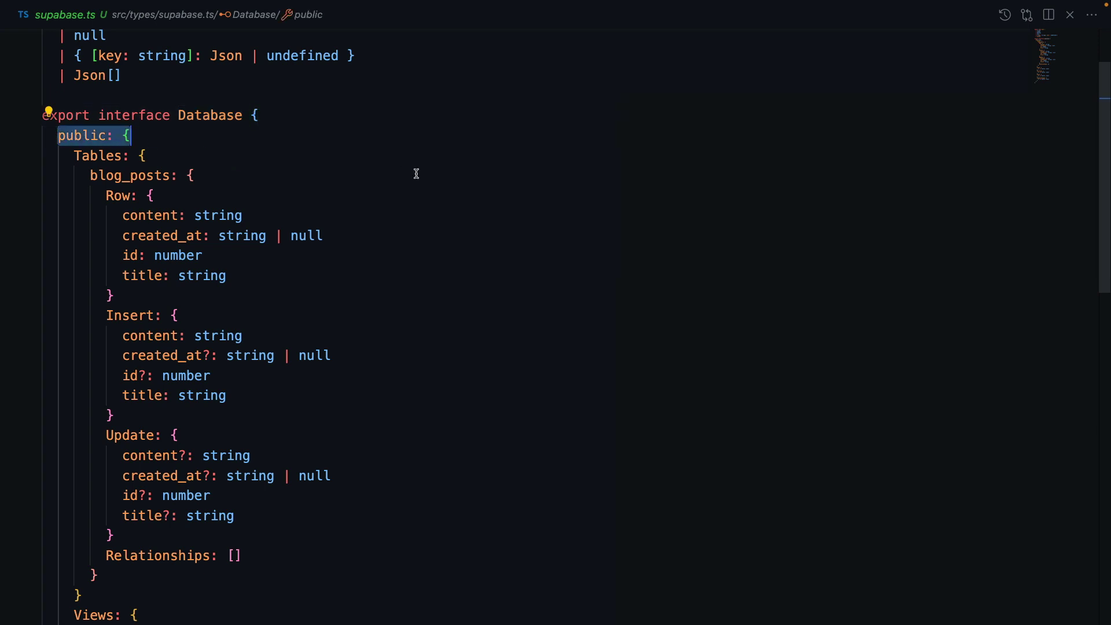
{"action": "key", "text": "ctrl+Up"}
{"action": "left_click", "coordinate": [438, 42]}
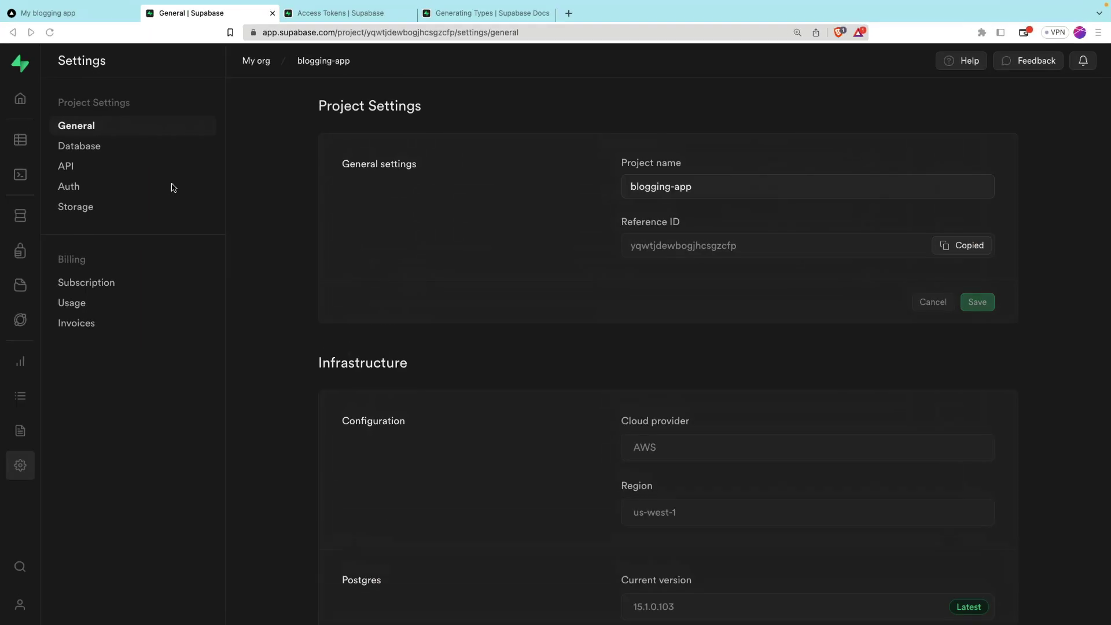
{"action": "left_click", "coordinate": [20, 139]}
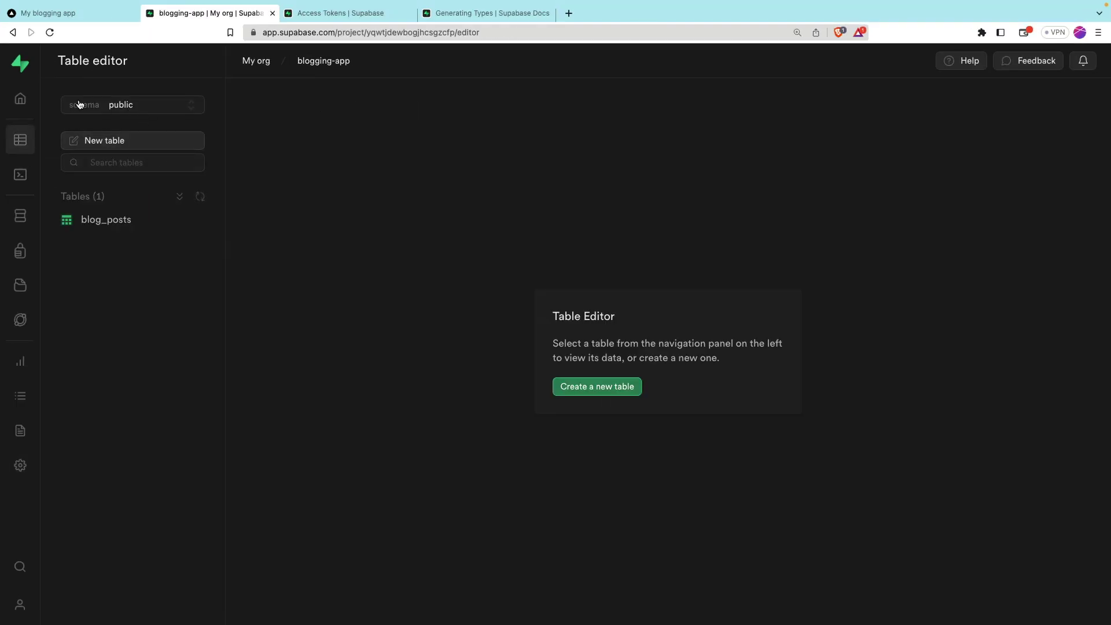
{"action": "key", "text": "ctrl+Left"}
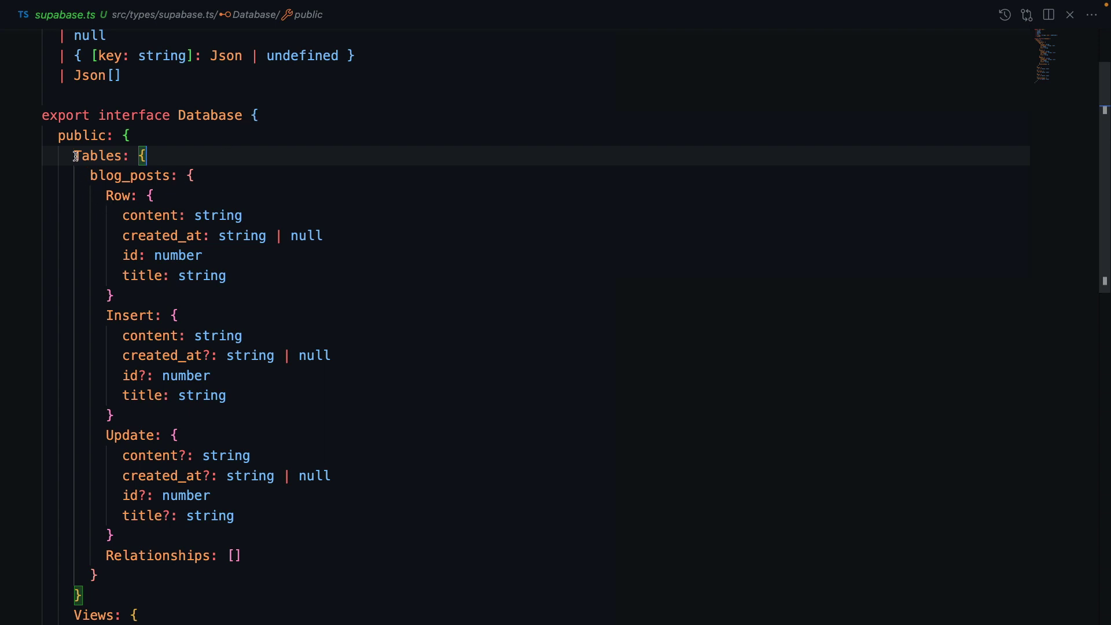
{"action": "key", "text": "Down"}
{"action": "left_click", "coordinate": [149, 175]}
{"action": "double_click", "coordinate": [94, 156]}
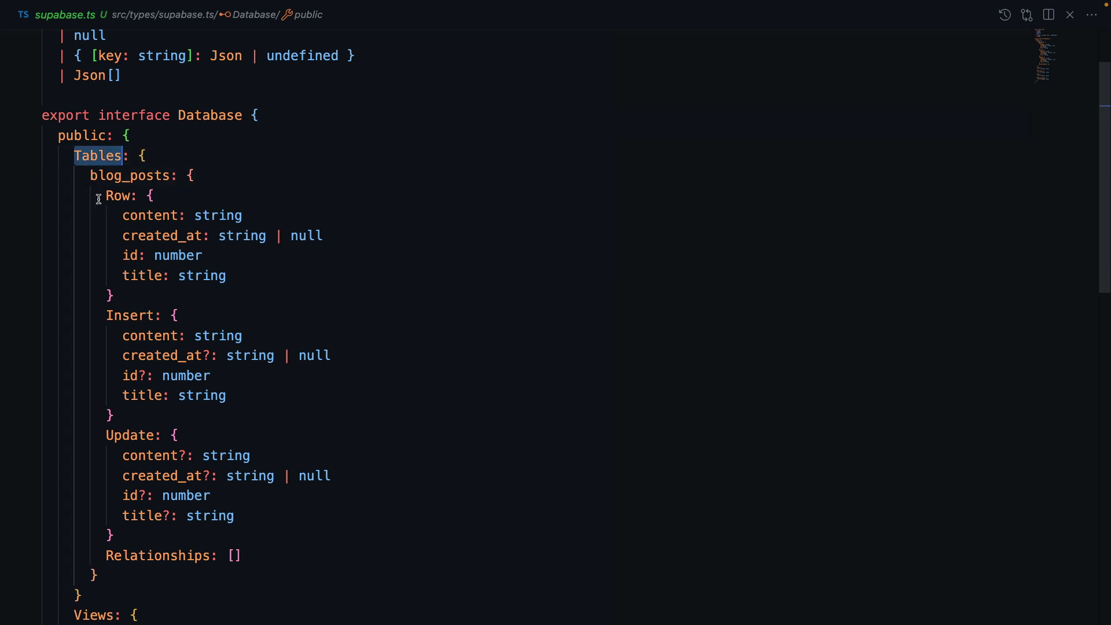
{"action": "scroll", "coordinate": [156, 175], "scroll_direction": "down", "scroll_amount": 2}
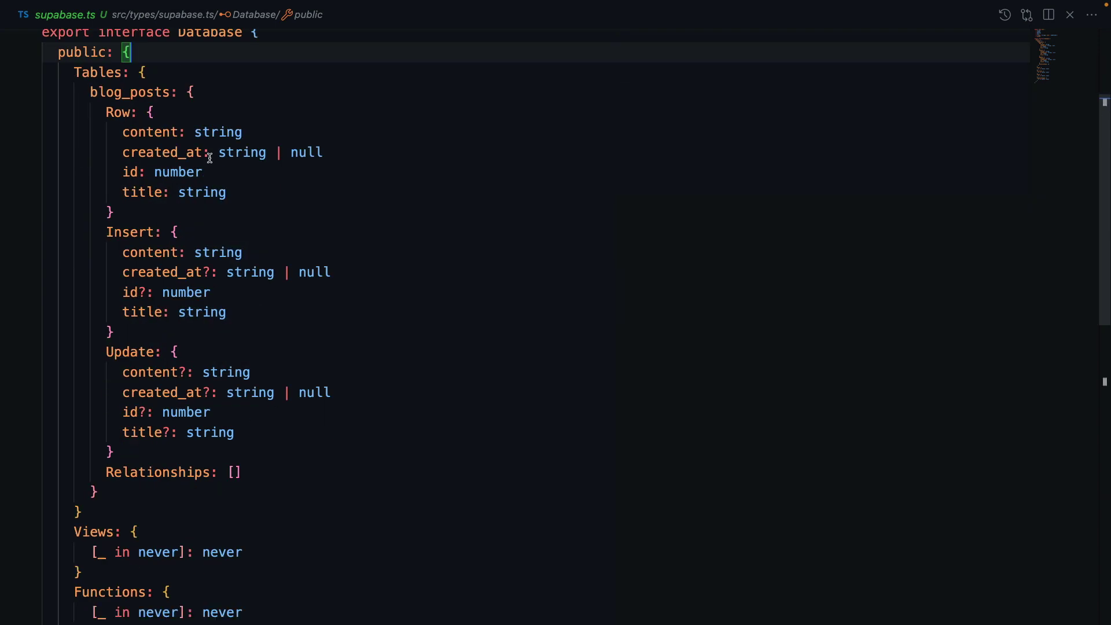
{"action": "double_click", "coordinate": [131, 92]}
{"action": "double_click", "coordinate": [120, 113]}
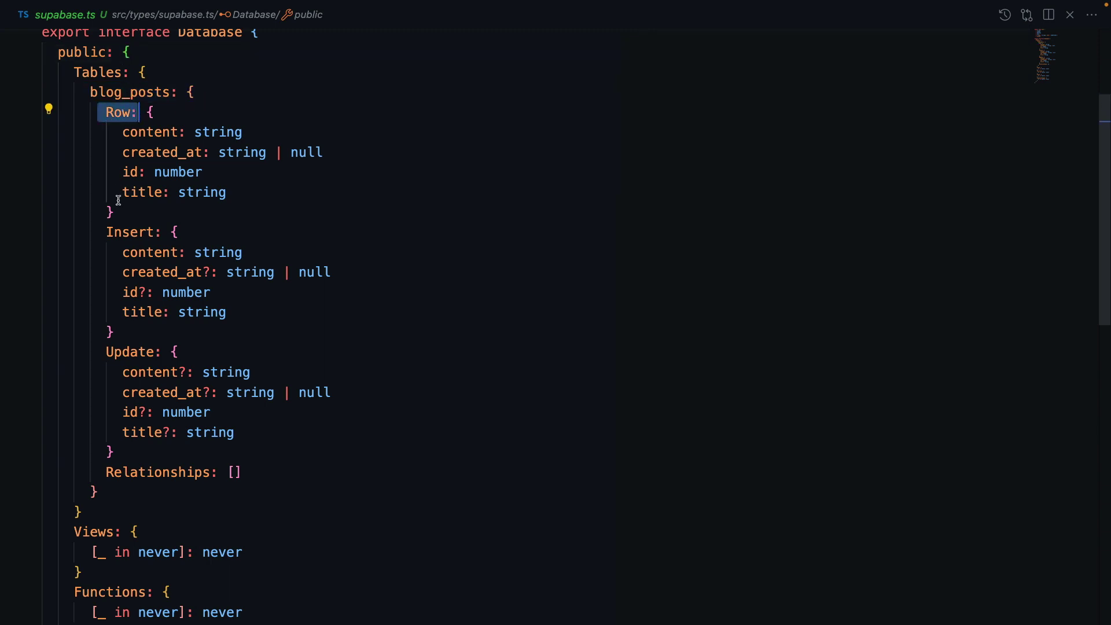
{"action": "left_click_drag", "start_coordinate": [105, 231], "coordinate": [171, 232]}
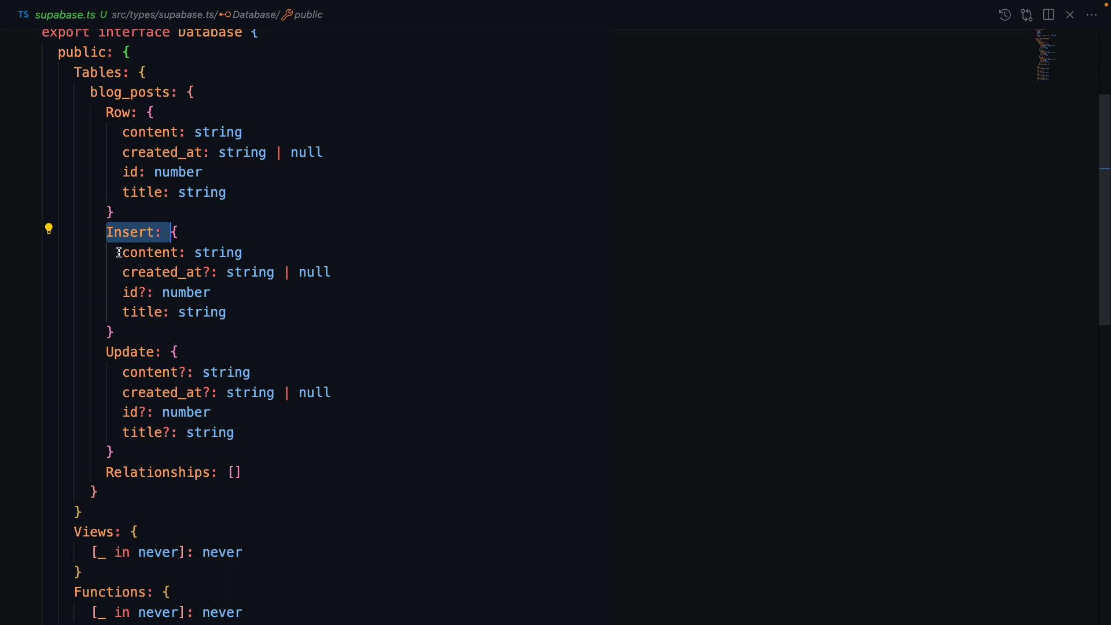
{"action": "left_click_drag", "start_coordinate": [122, 252], "coordinate": [256, 317]}
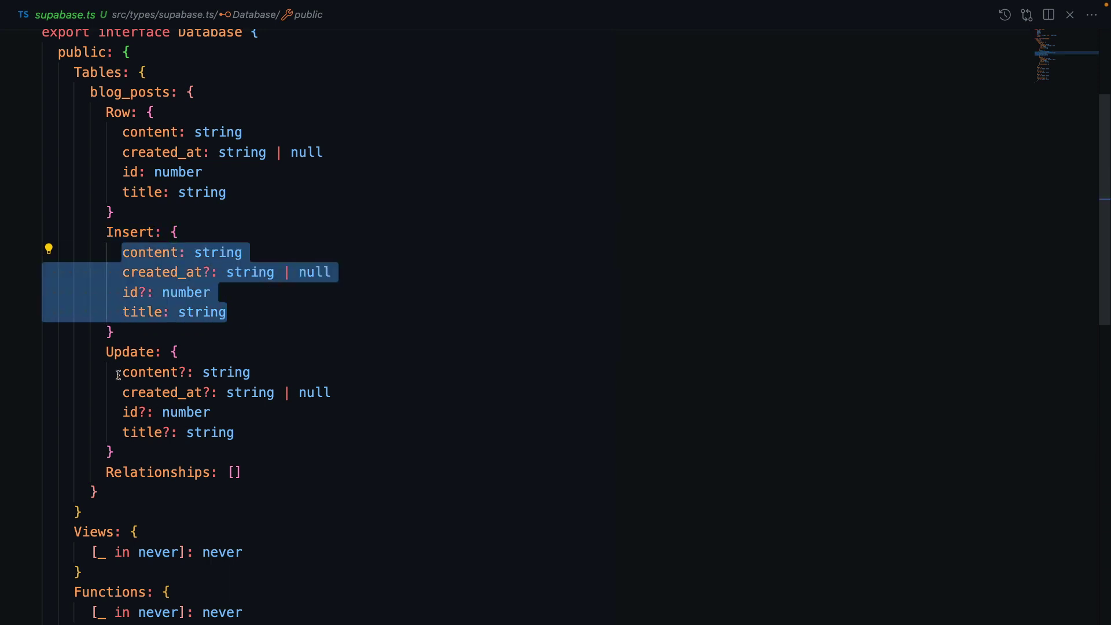
{"action": "left_click_drag", "start_coordinate": [122, 371], "coordinate": [242, 433]}
{"action": "scroll", "coordinate": [270, 452], "scroll_direction": "down", "scroll_amount": 3}
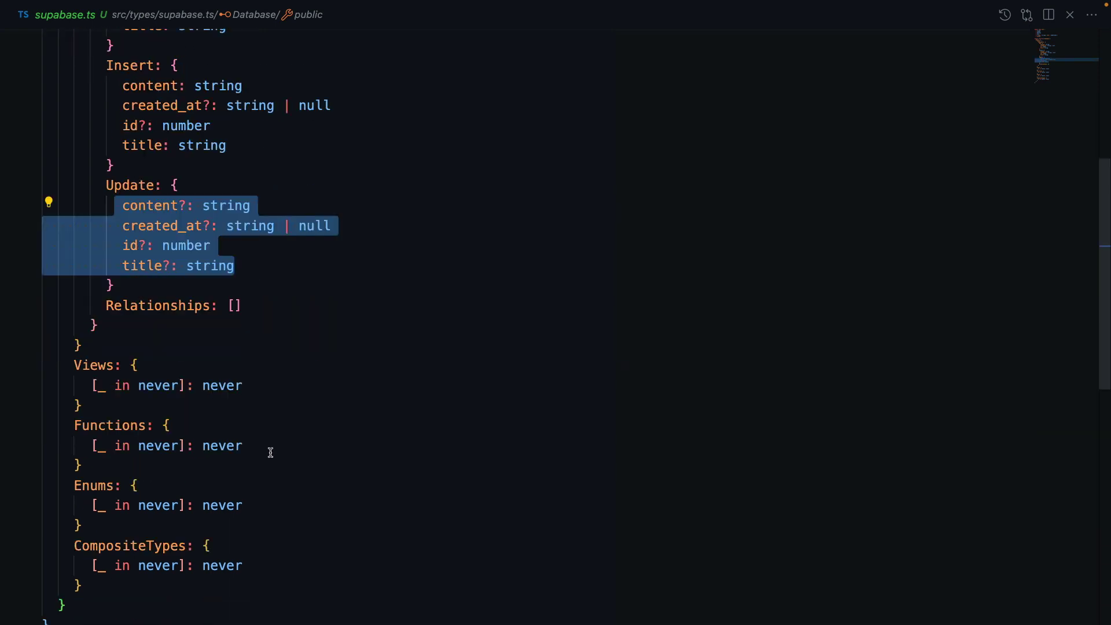
{"action": "scroll", "coordinate": [270, 451], "scroll_direction": "up", "scroll_amount": 2}
{"action": "scroll", "coordinate": [269, 452], "scroll_direction": "down", "scroll_amount": 2}
{"action": "scroll", "coordinate": [330, 413], "scroll_direction": "up", "scroll_amount": 8}
{"action": "left_click", "coordinate": [596, 244]}
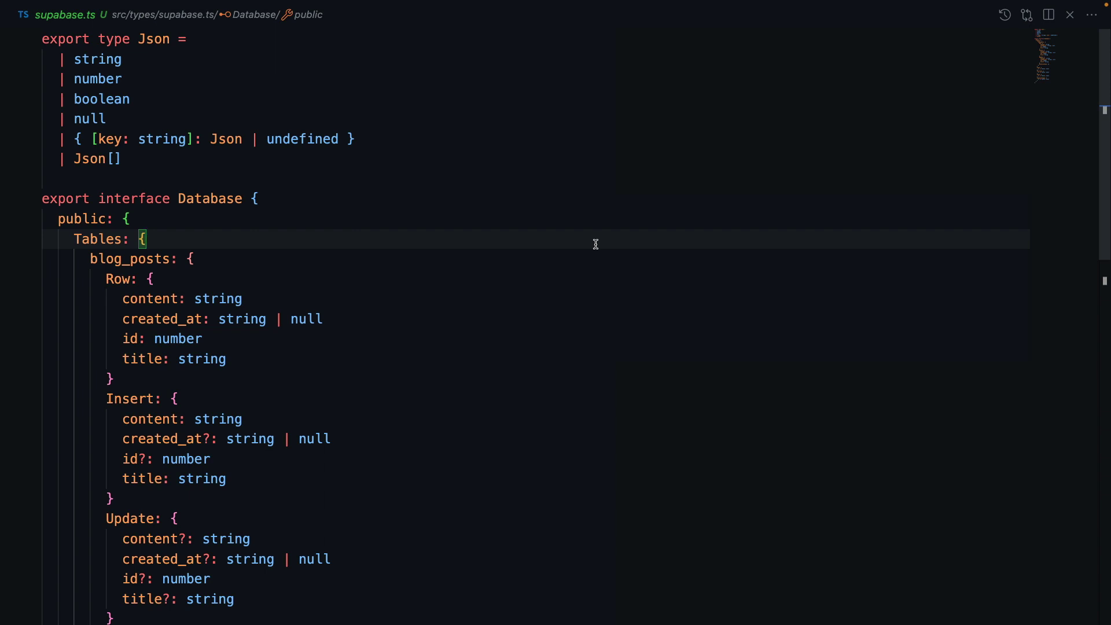
Step: In src/app/blog/page.tsx, add <Database> to createServerComponentClient with its auto-import
{"action": "key", "text": "ctrl+p"}
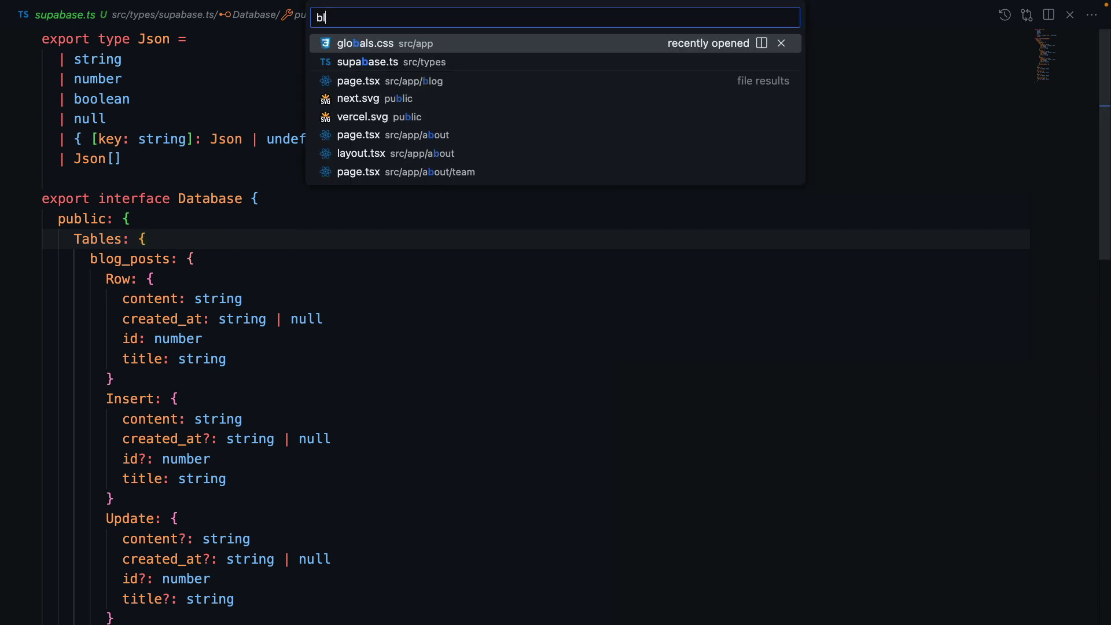
{"action": "type", "text": "blog"}
{"action": "key", "text": "Return"}
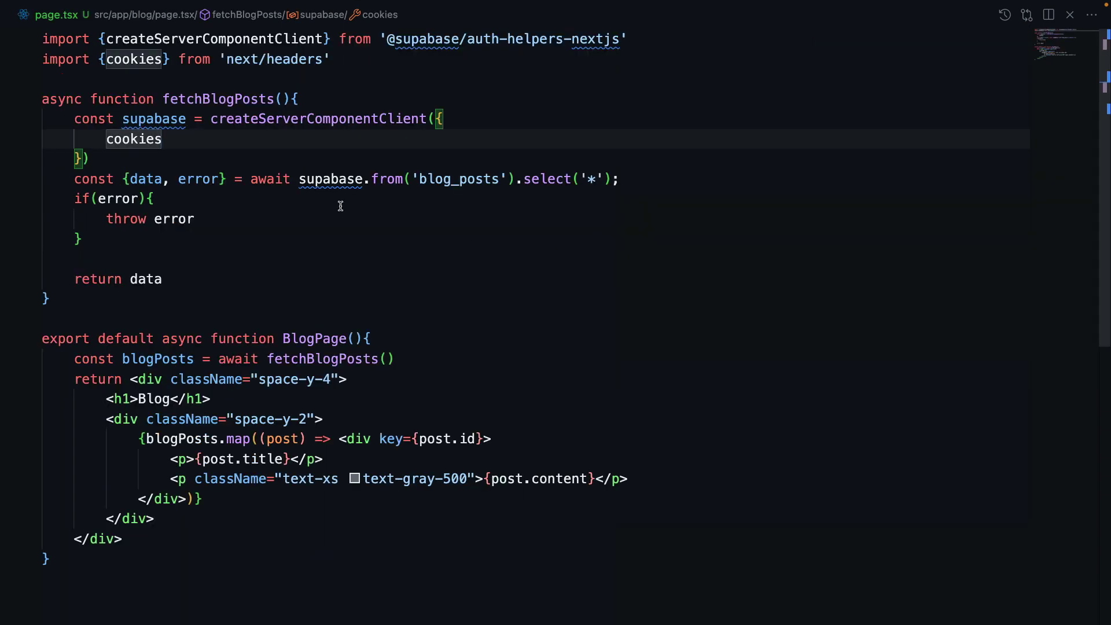
{"action": "left_click", "coordinate": [153, 197]}
{"action": "double_click", "coordinate": [318, 119]}
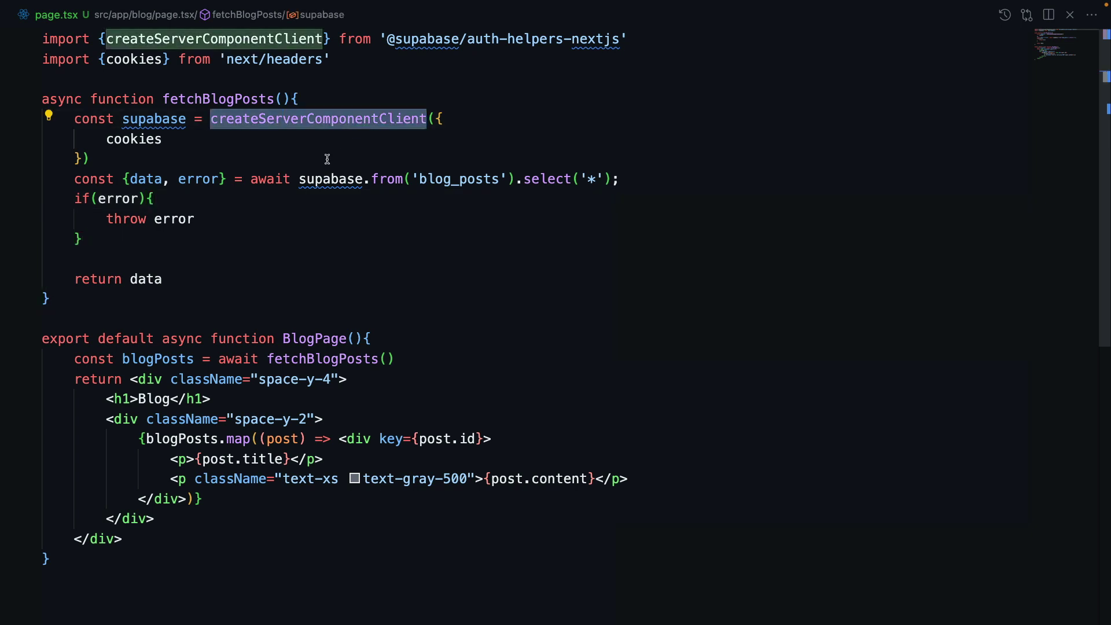
{"action": "left_click", "coordinate": [139, 139]}
{"action": "left_click", "coordinate": [432, 119]}
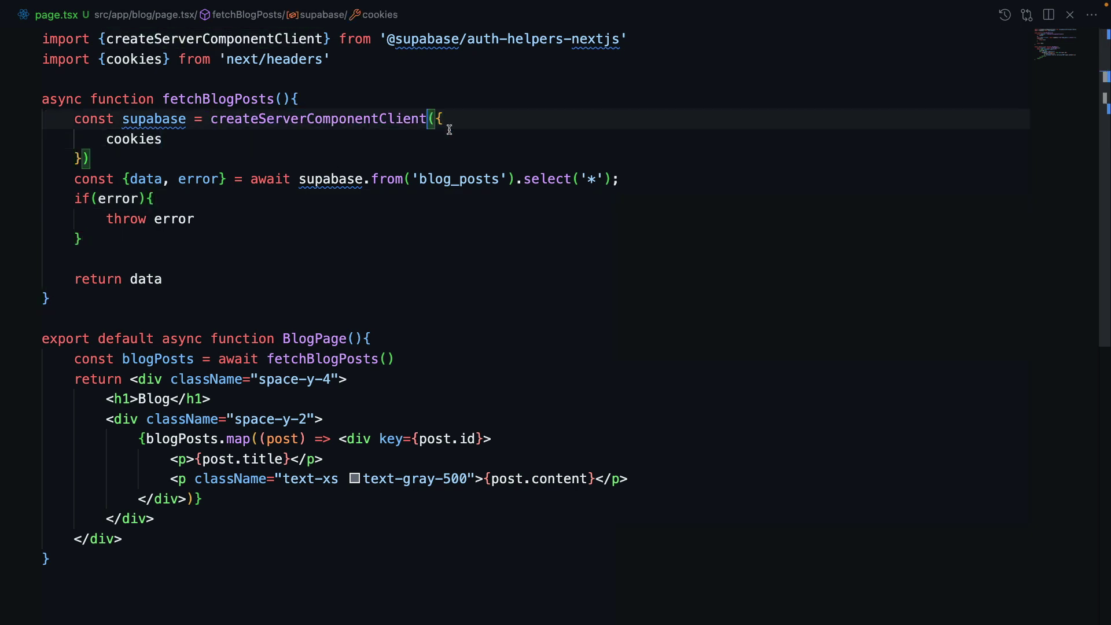
{"action": "type", "text": "<>"}
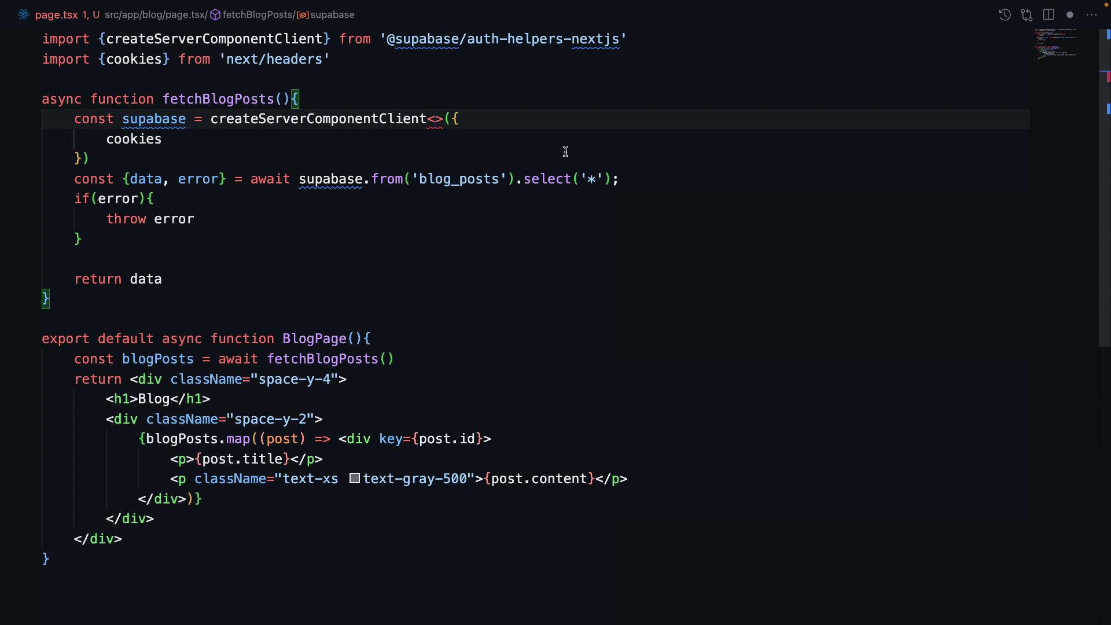
{"action": "type", "text": "Database"}
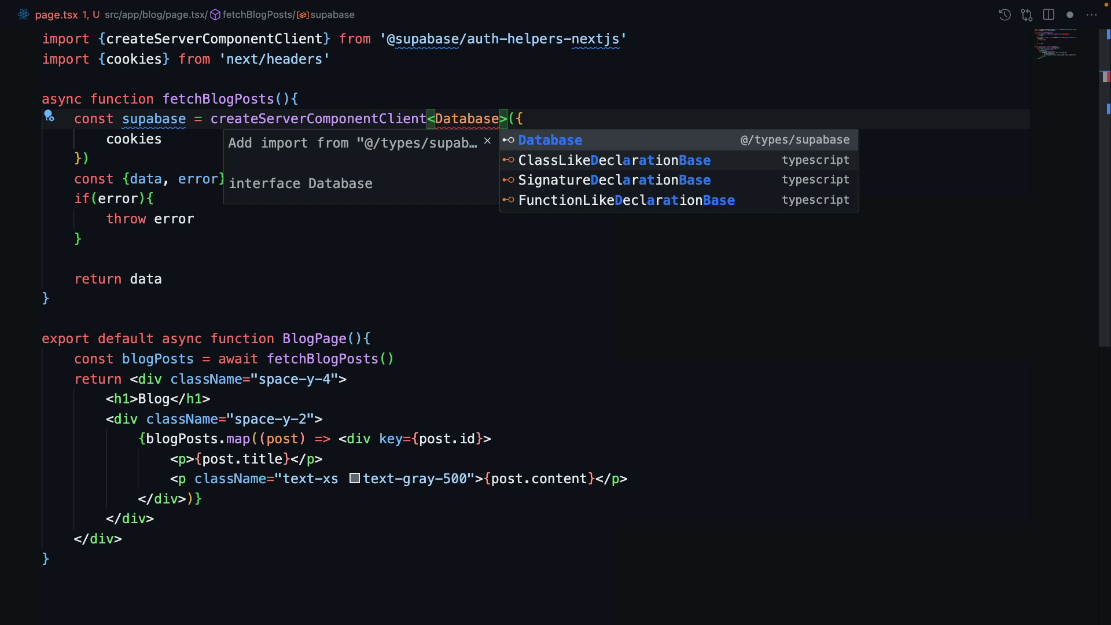
{"action": "key", "text": "Return"}
Step: Inspect the typed supabase client statement and its blog_posts select query
{"action": "left_click", "coordinate": [289, 118]}
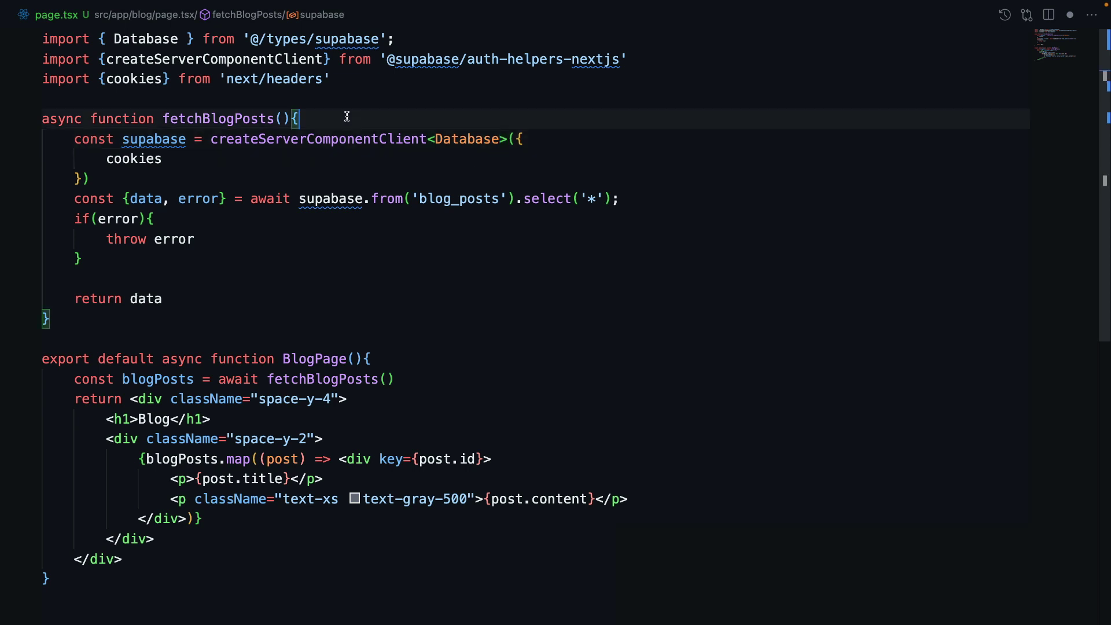
{"action": "left_click_drag", "start_coordinate": [74, 139], "coordinate": [91, 178]}
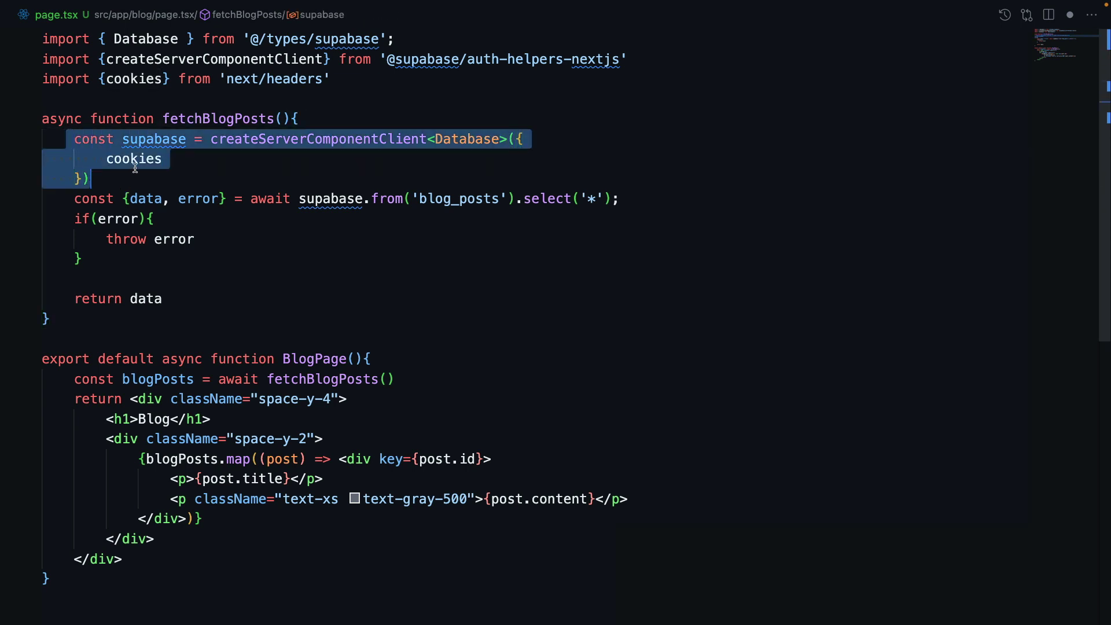
{"action": "double_click", "coordinate": [154, 139]}
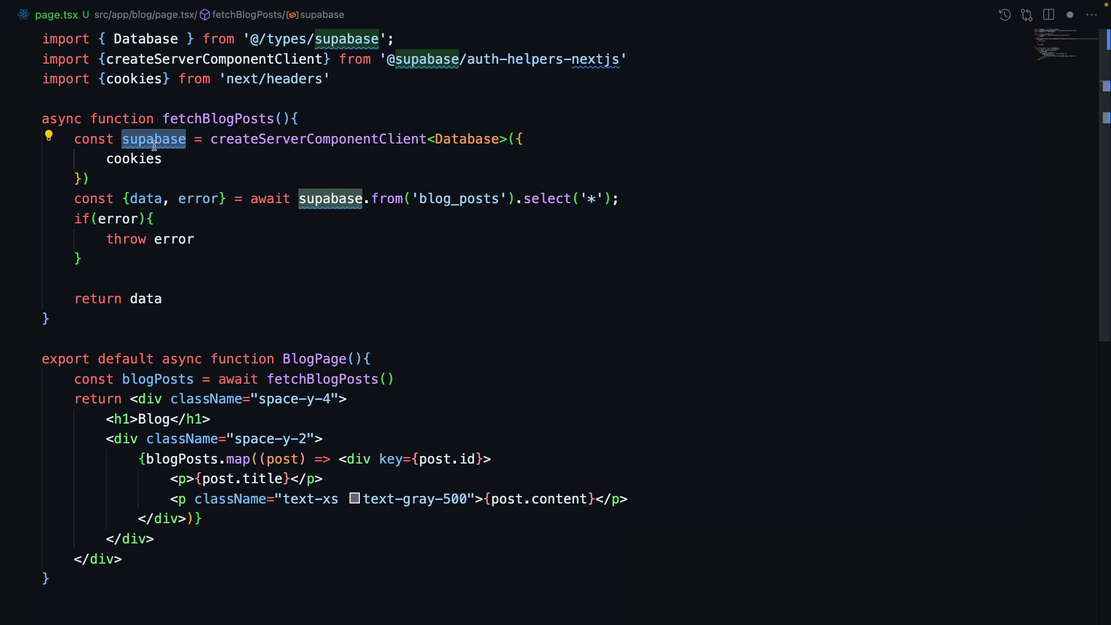
{"action": "left_click", "coordinate": [387, 217]}
{"action": "left_click_drag", "start_coordinate": [259, 198], "coordinate": [642, 208]}
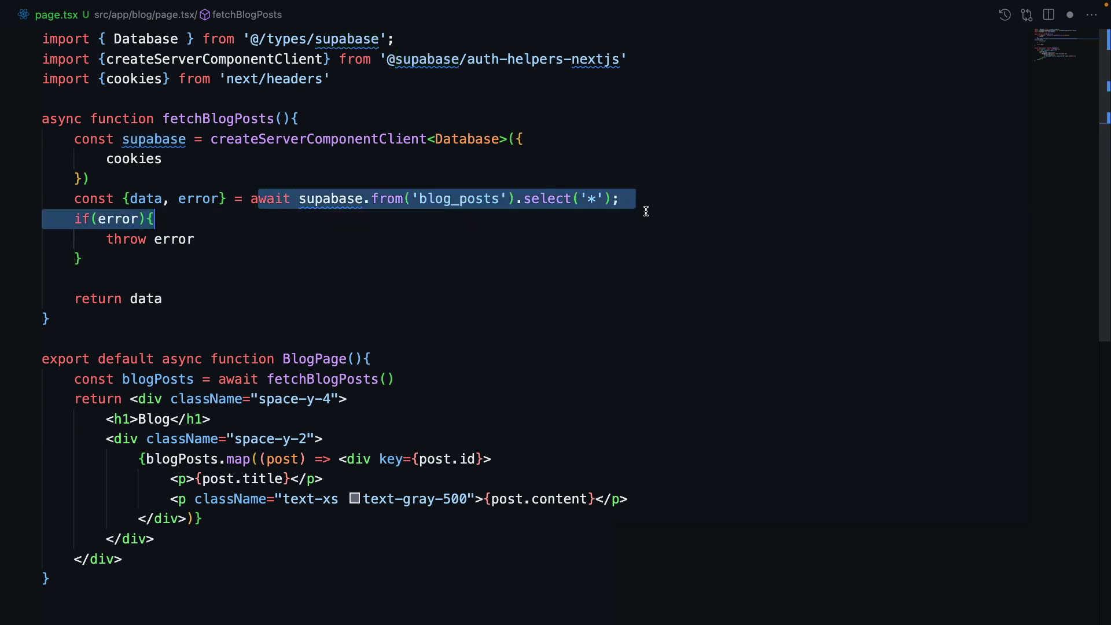
{"action": "left_click", "coordinate": [651, 204]}
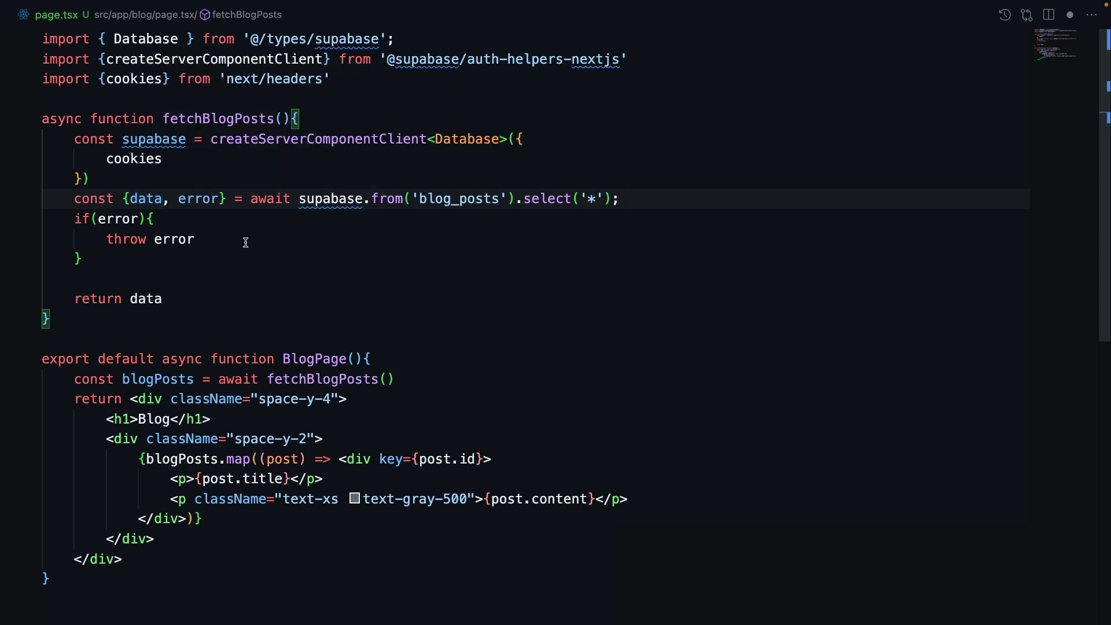
{"action": "left_click", "coordinate": [329, 198]}
{"action": "left_click", "coordinate": [377, 219]}
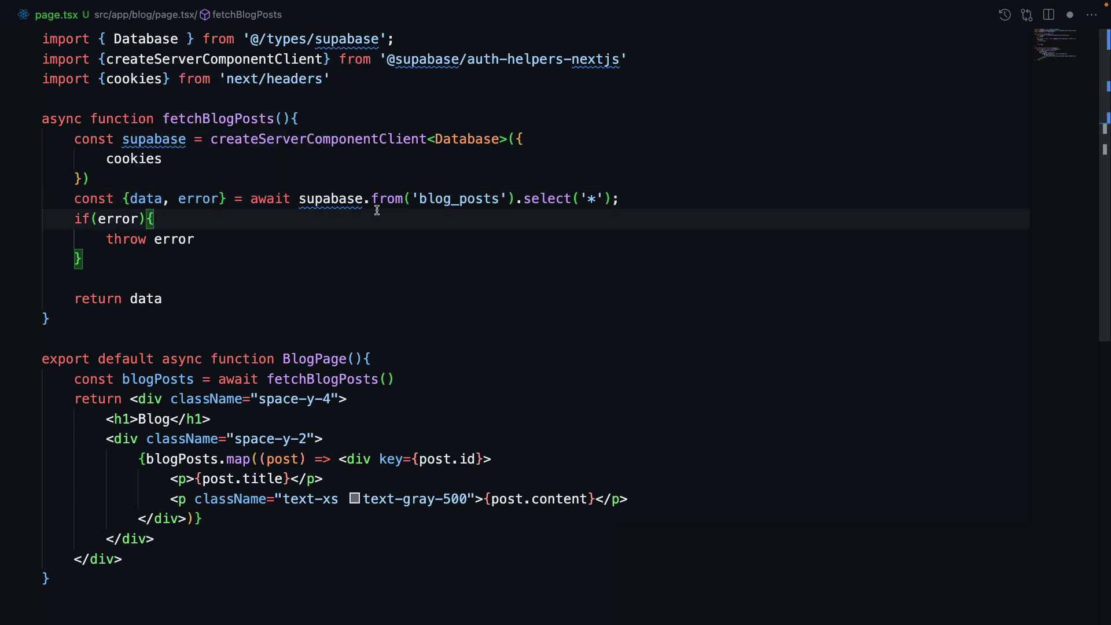
{"action": "double_click", "coordinate": [455, 199]}
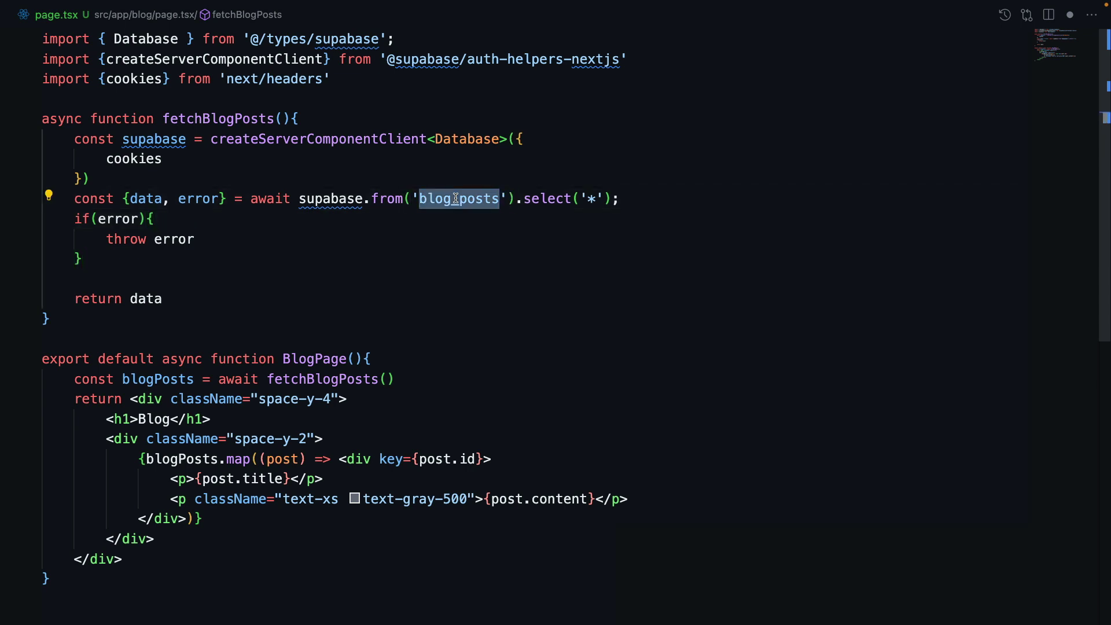
{"action": "key", "text": "BackSpace"}
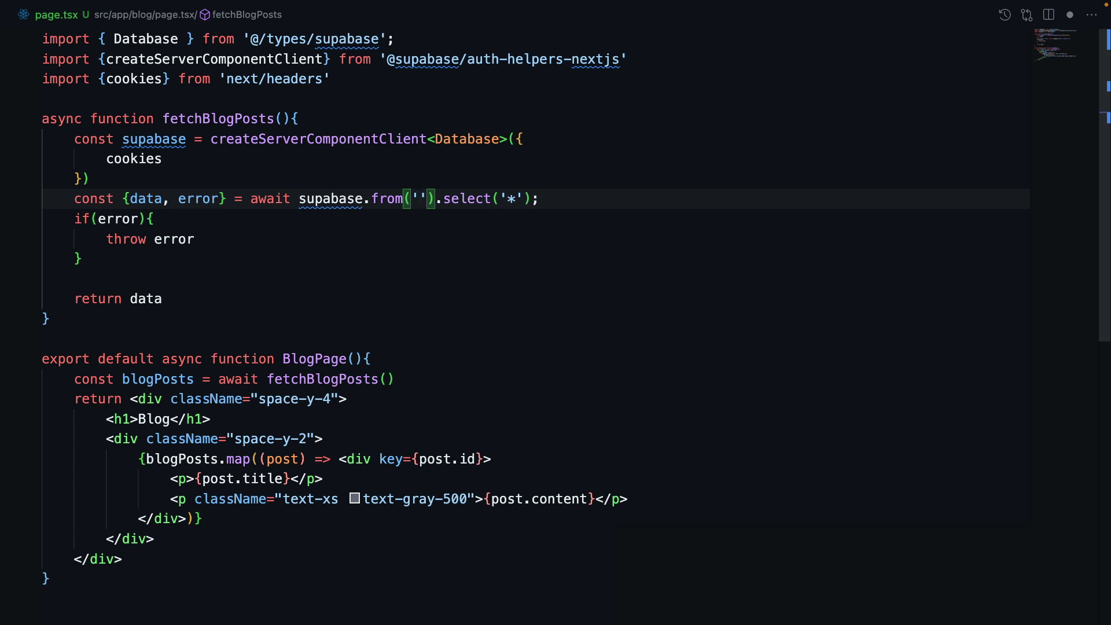
{"action": "key", "text": "ctrl+space"}
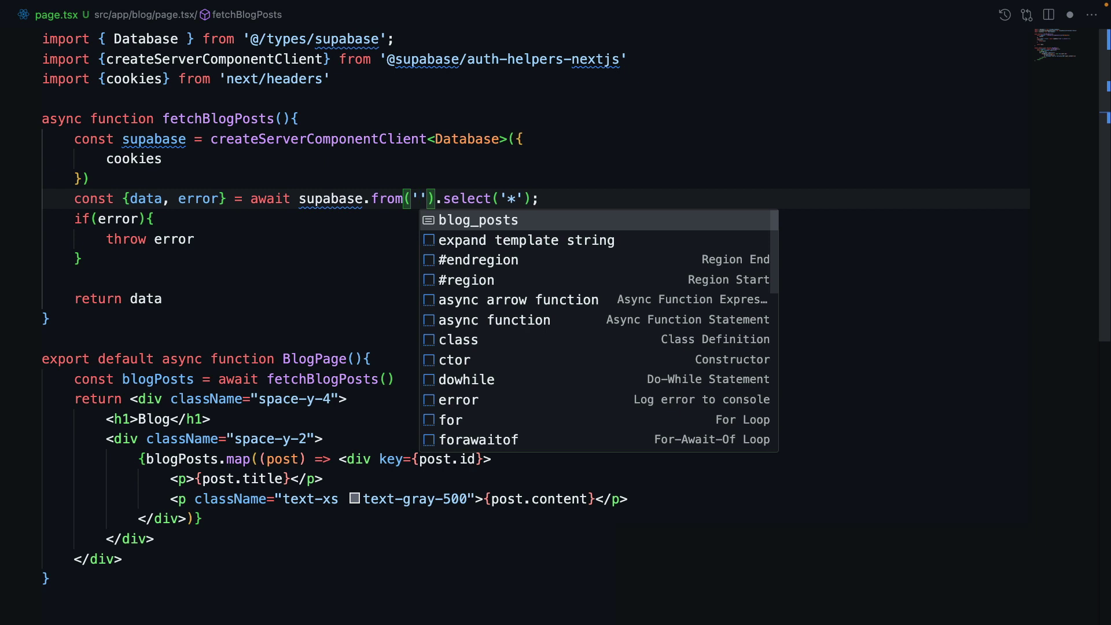
{"action": "key", "text": "Return"}
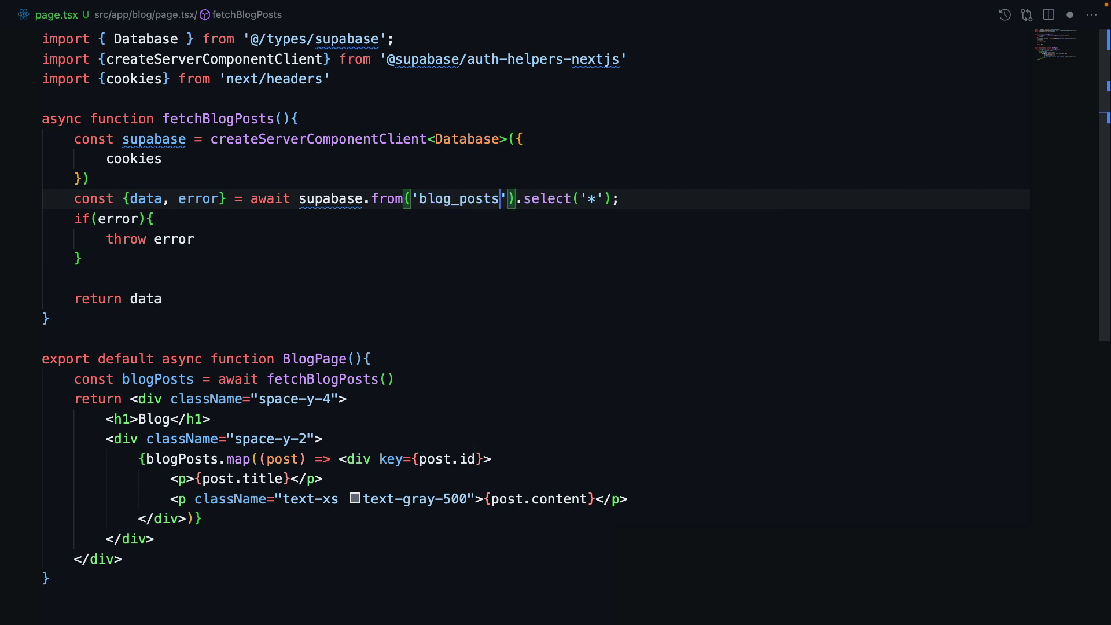
{"action": "left_click", "coordinate": [269, 259]}
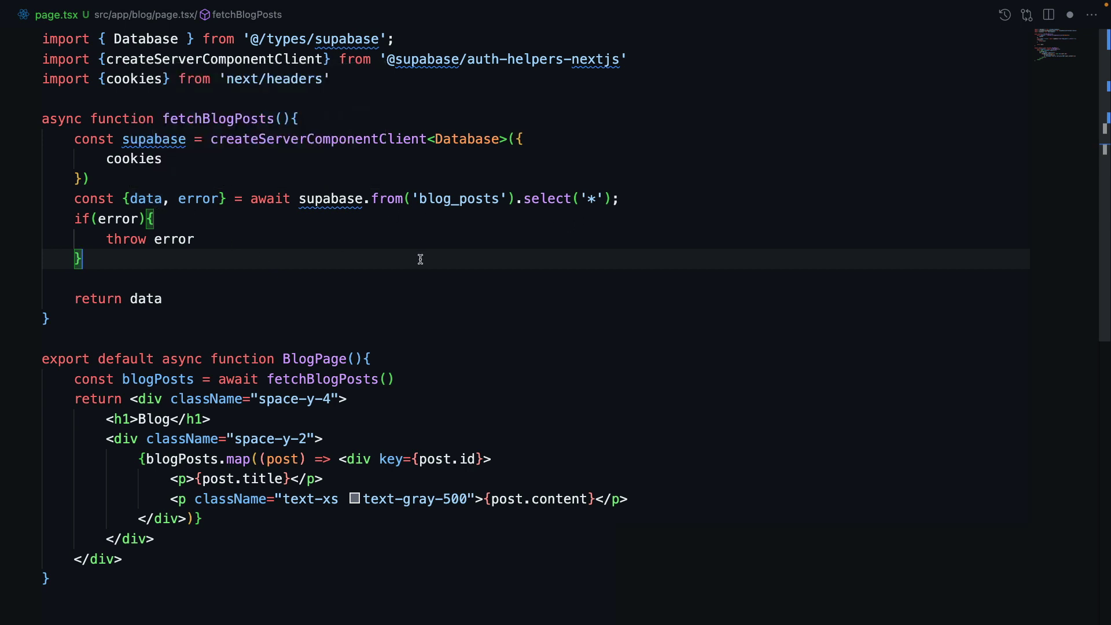
{"action": "triple_click", "coordinate": [326, 198]}
{"action": "double_click", "coordinate": [143, 199]}
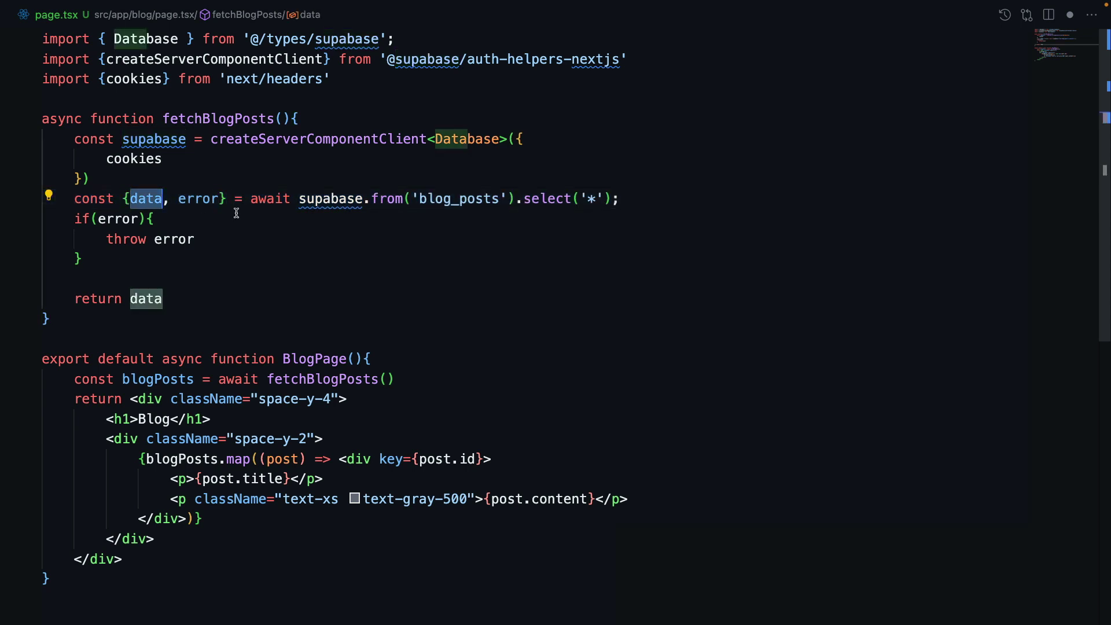
{"action": "double_click", "coordinate": [351, 198]}
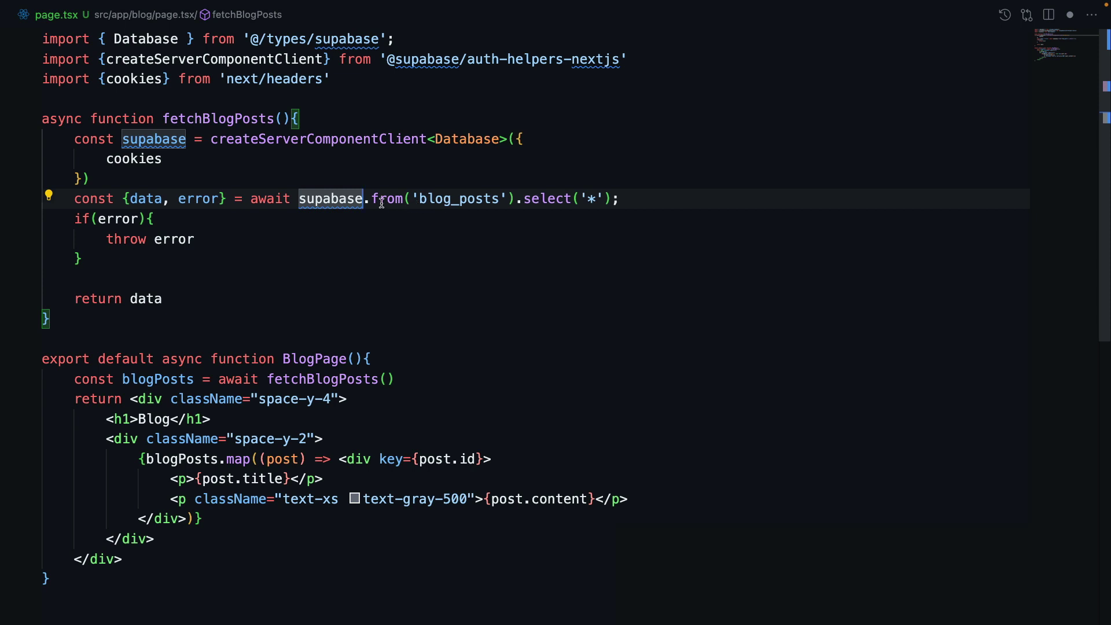
{"action": "mouse_move", "coordinate": [386, 199]}
{"action": "left_click", "coordinate": [459, 161]}
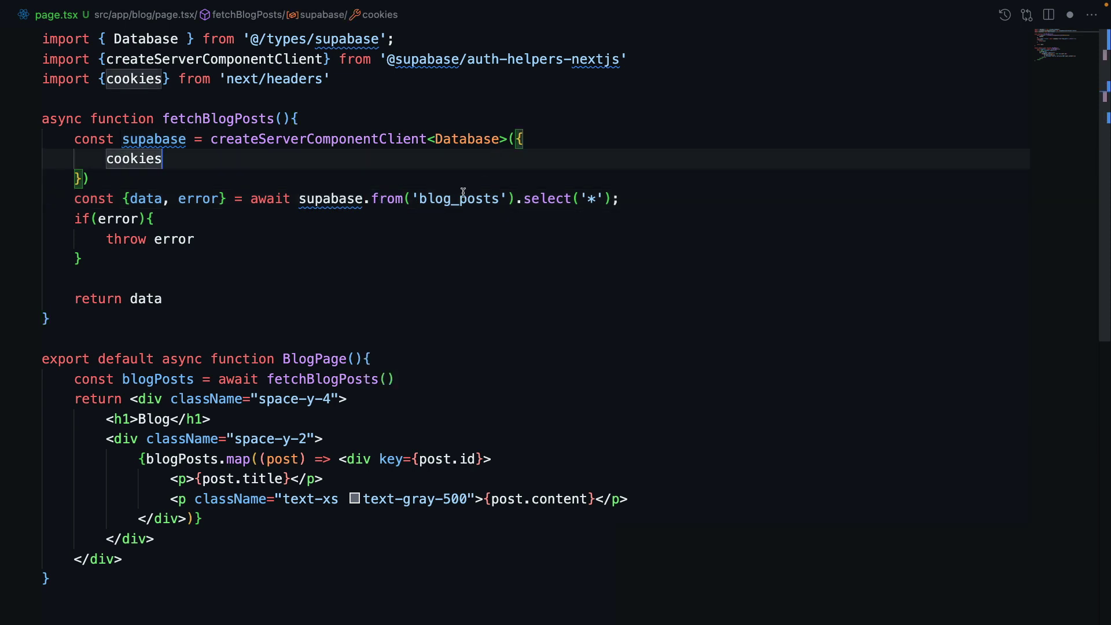
{"action": "left_click", "coordinate": [629, 207]}
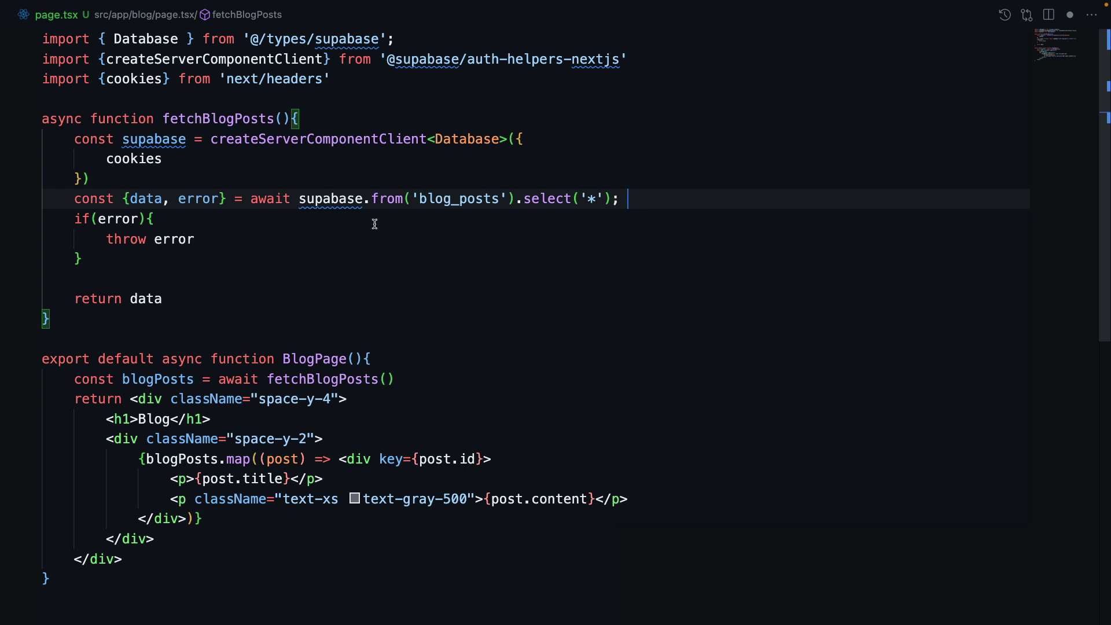
{"action": "mouse_move", "coordinate": [145, 198]}
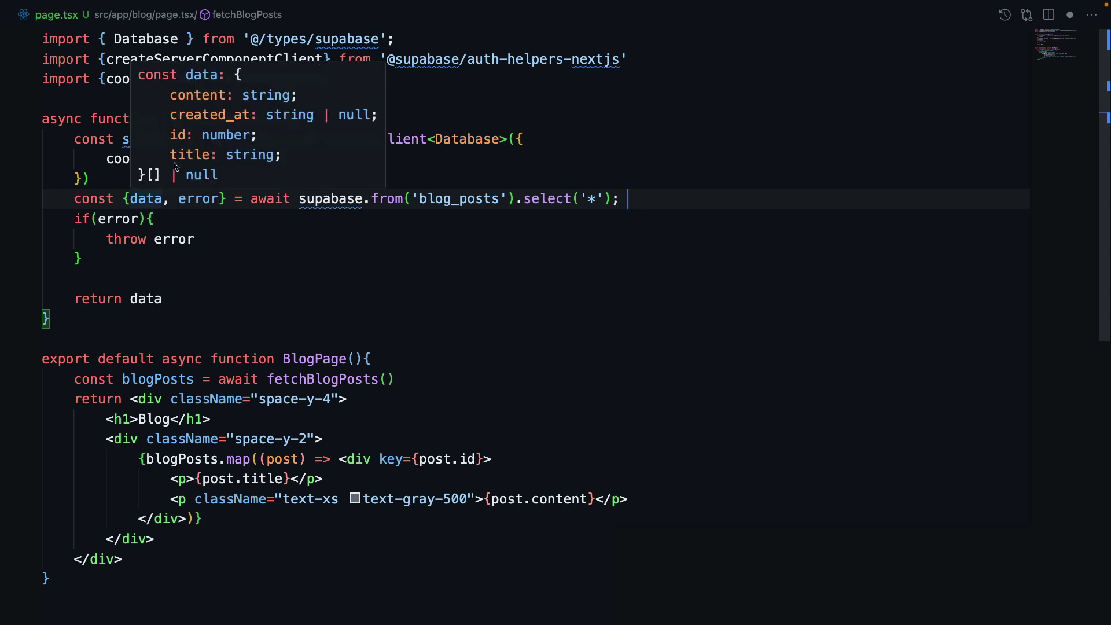
Step: Write a new blog_posts query filtered with .eq('id', 1).single()
{"action": "left_click", "coordinate": [364, 227]}
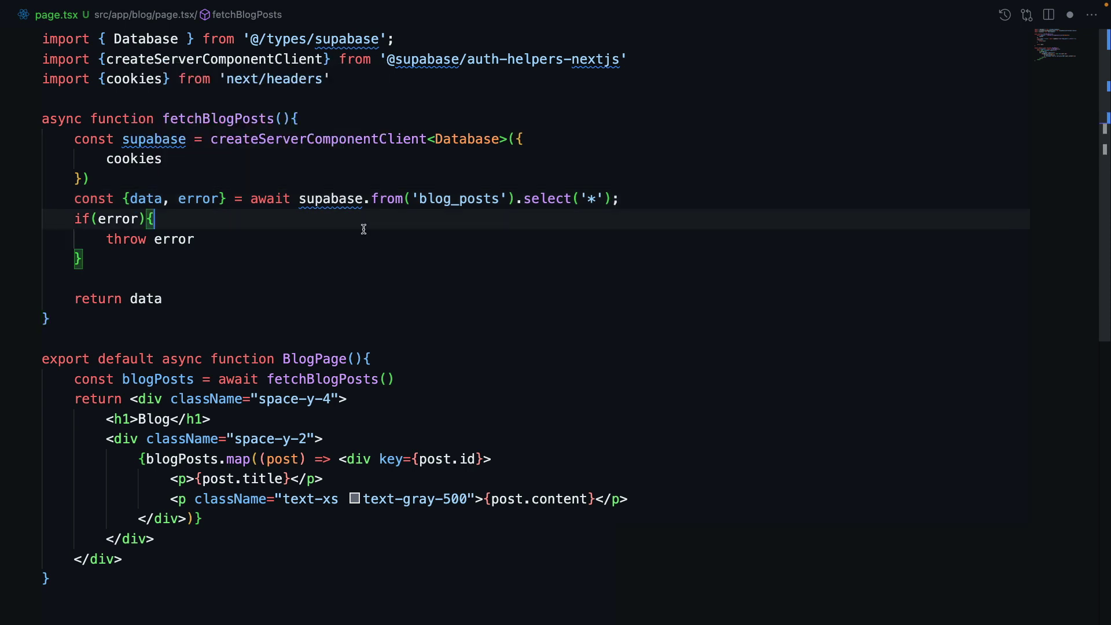
{"action": "left_click", "coordinate": [704, 198]}
{"action": "key", "text": "Return"}
{"action": "type", "text": "awai"}
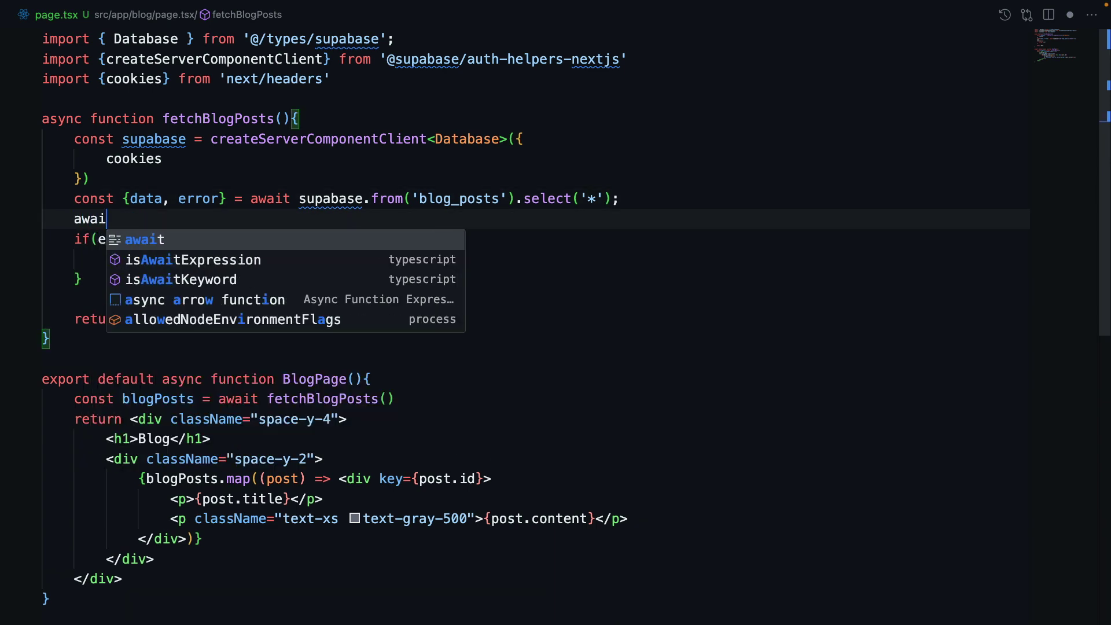
{"action": "type", "text": "t upa"}
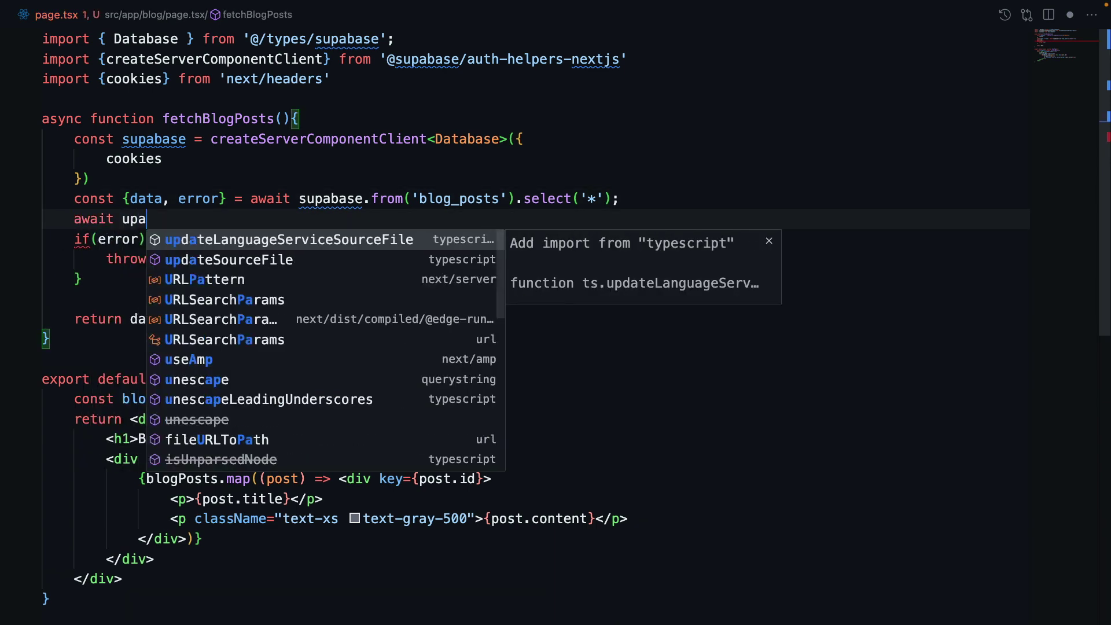
{"action": "key", "text": "BackSpace"}
{"action": "key", "text": "BackSpace"}
{"action": "key", "text": "BackSpace"}
{"action": "type", "text": "supabase"}
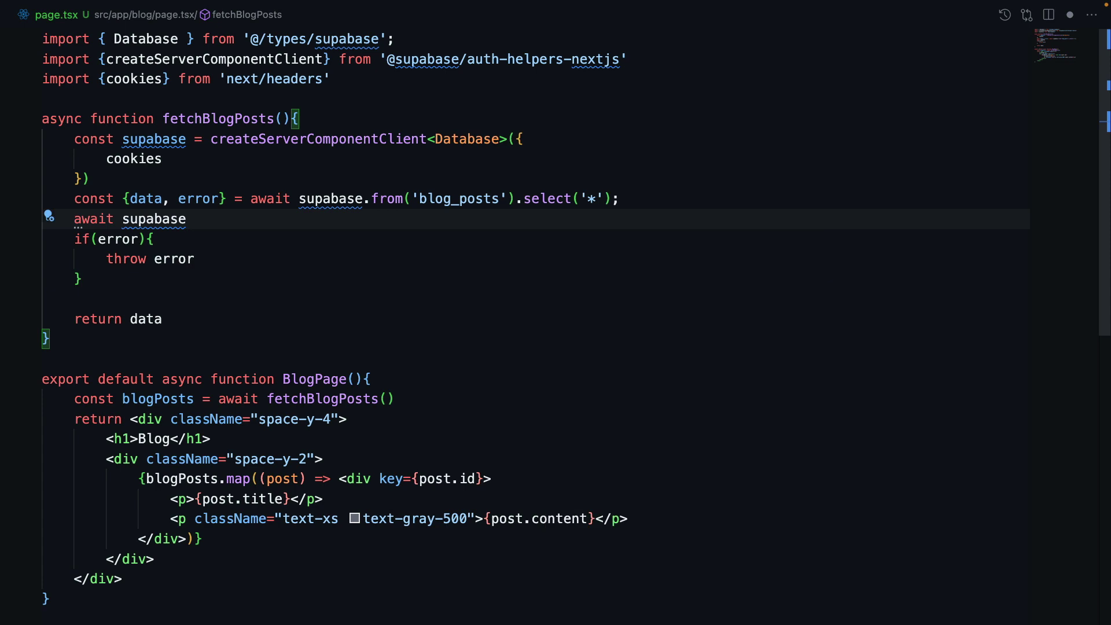
{"action": "type", "text": ".from('b"}
{"action": "key", "text": "Tab"}
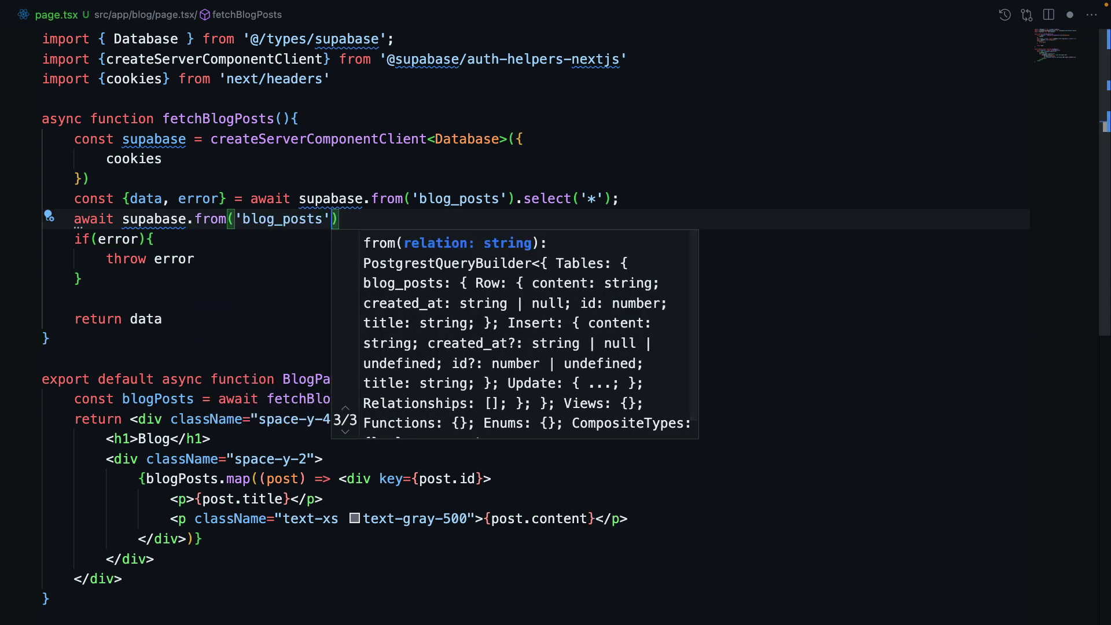
{"action": "key", "text": "End"}
{"action": "type", "text": ".sele"}
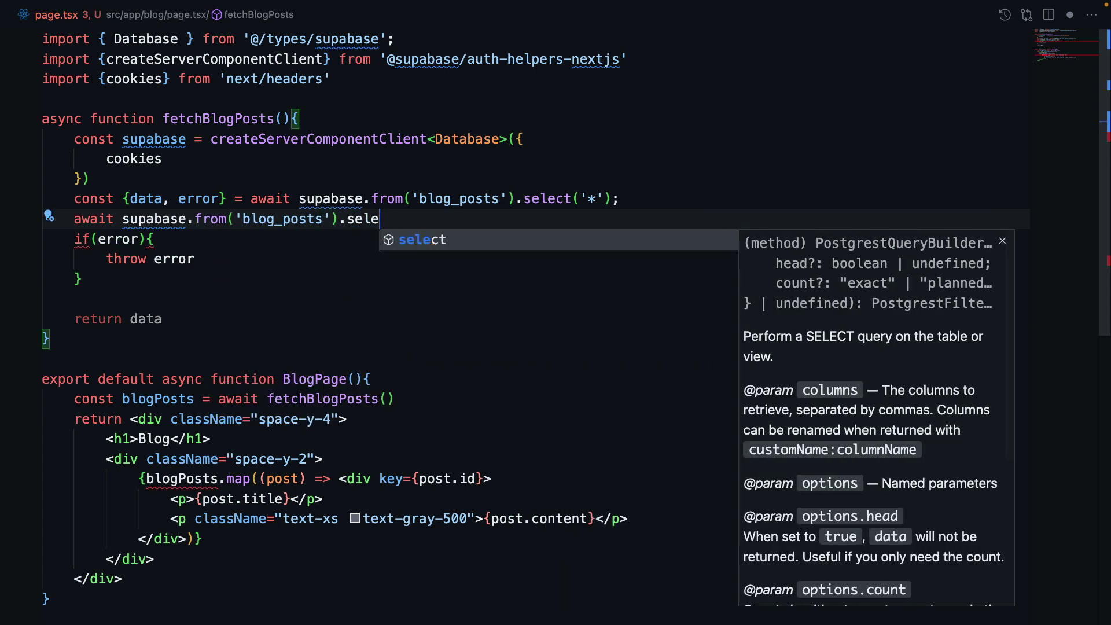
{"action": "type", "text": "ct('*')"}
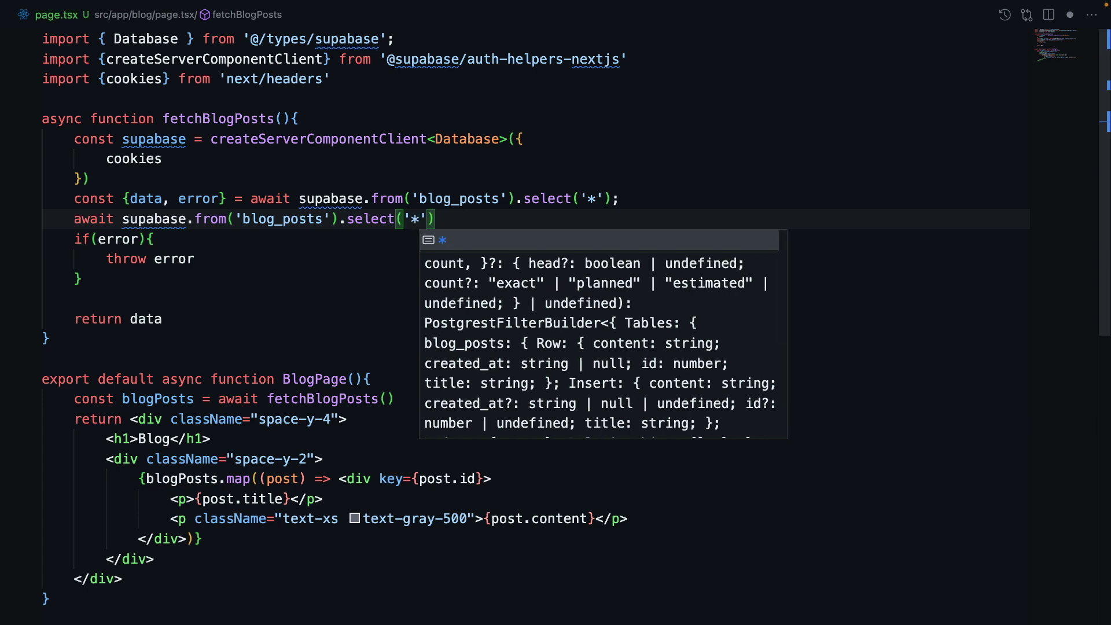
{"action": "type", "text": ".eq('i"}
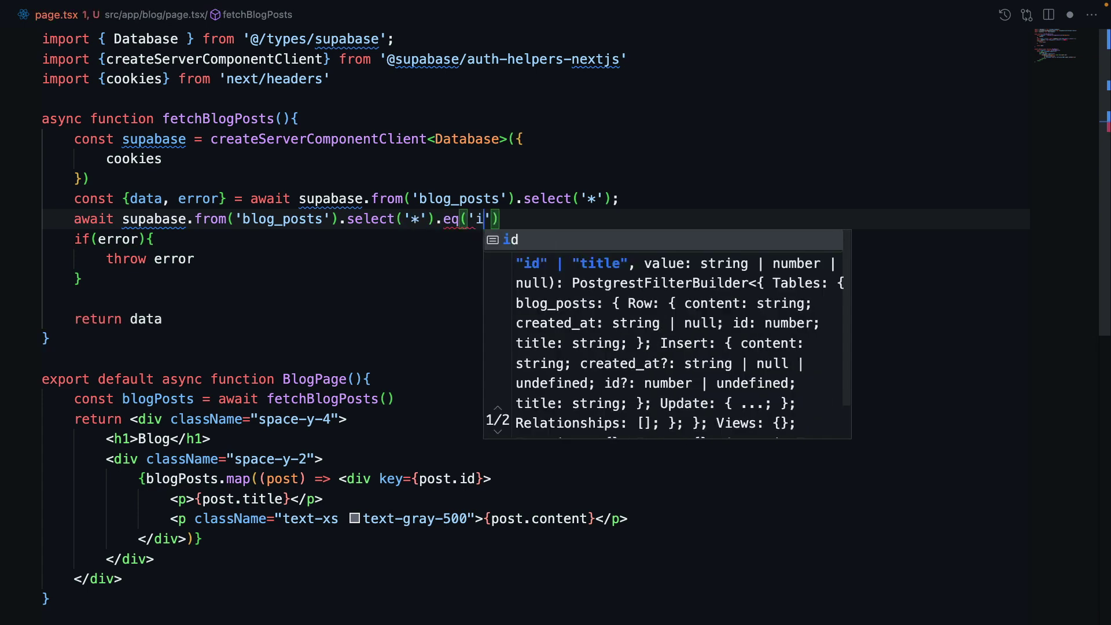
{"action": "type", "text": "d', 1"}
{"action": "key", "text": "ctrl+s"}
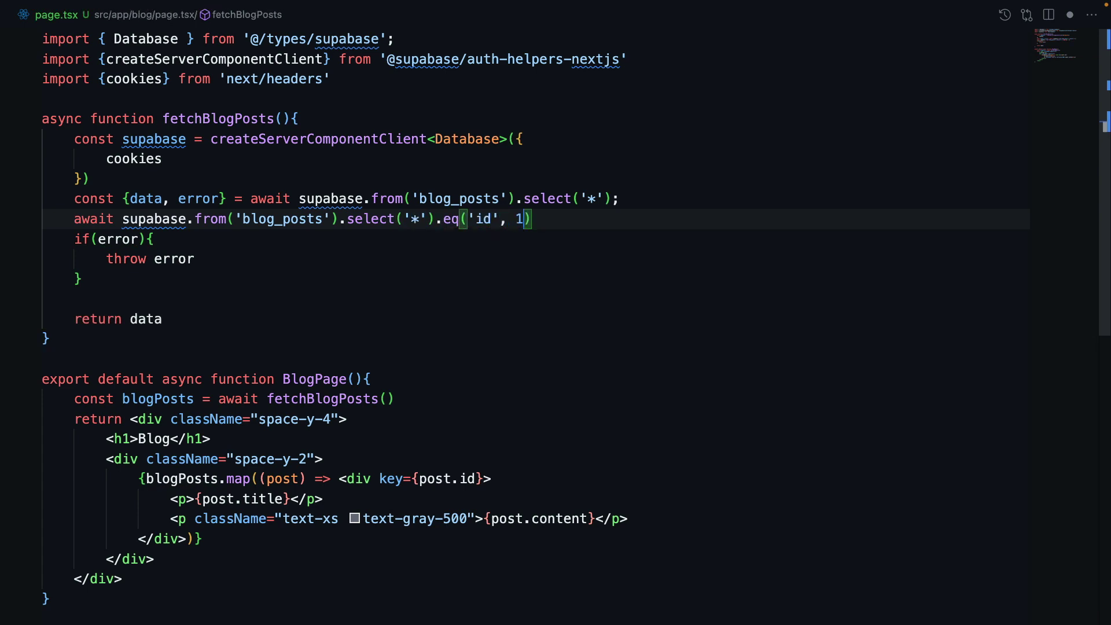
{"action": "type", "text": "."}
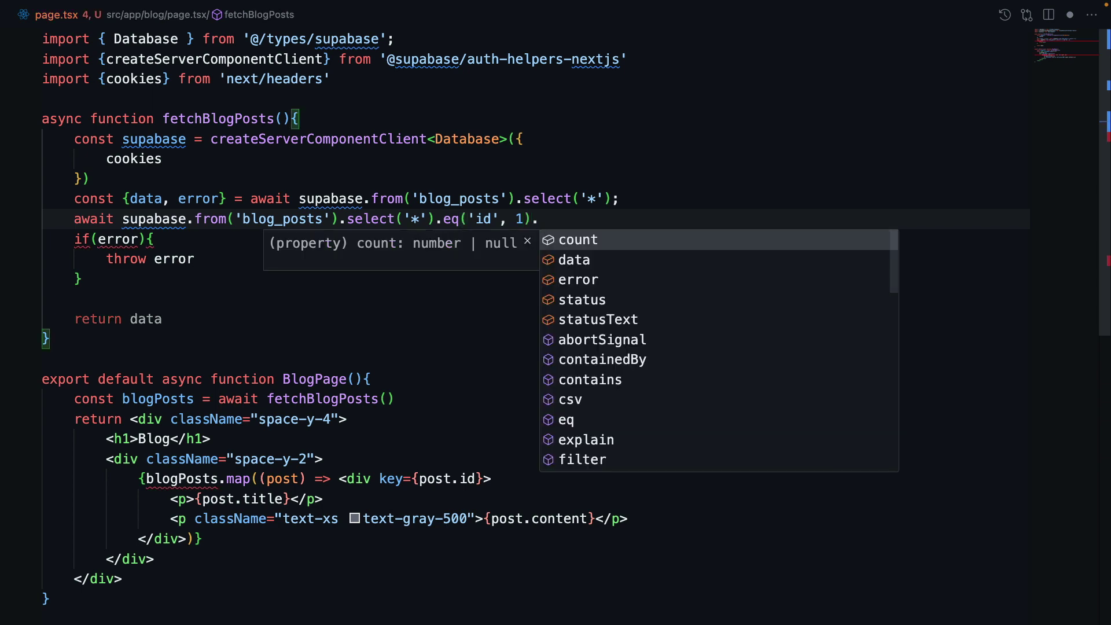
{"action": "type", "text": "single"}
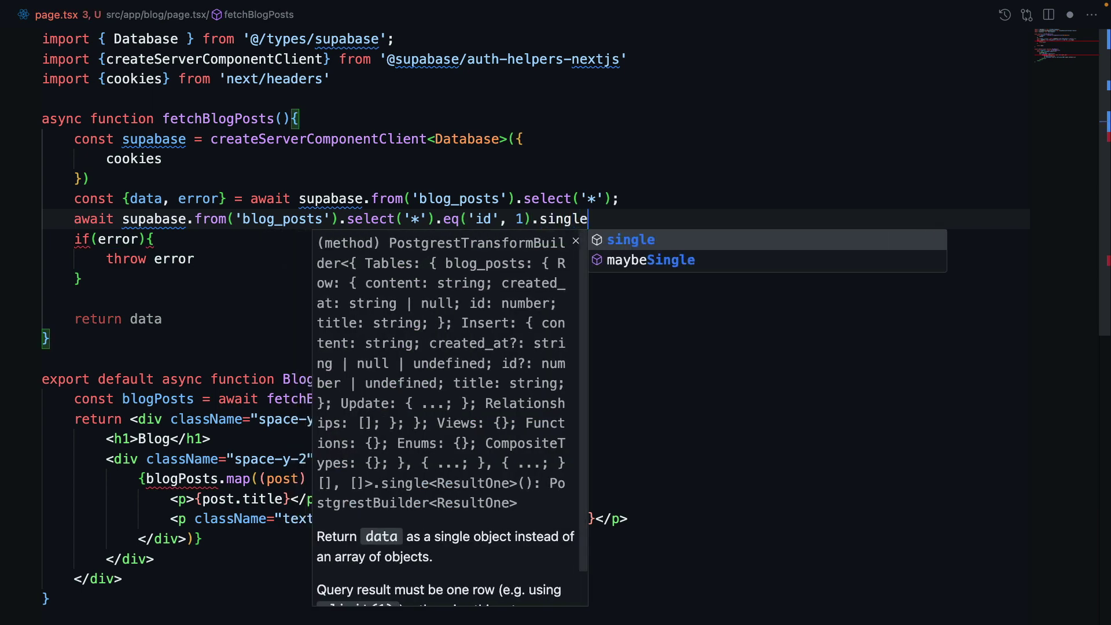
{"action": "key", "text": "Tab"}
{"action": "type", "text": "()"}
{"action": "key", "text": "ctrl+s"}
Step: Destructure the result as data2, check its single-post type, and select the line
{"action": "key", "text": "Home"}
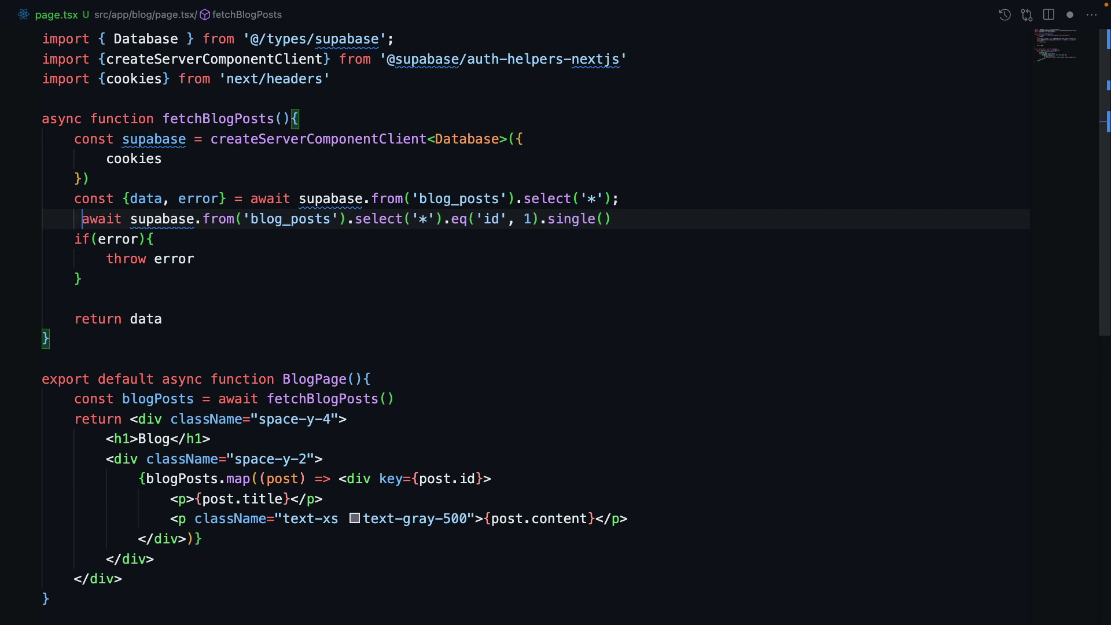
{"action": "type", "text": "const = await"}
{"action": "key", "text": "Left"}
{"action": "key", "text": "Left"}
{"action": "key", "text": "Left"}
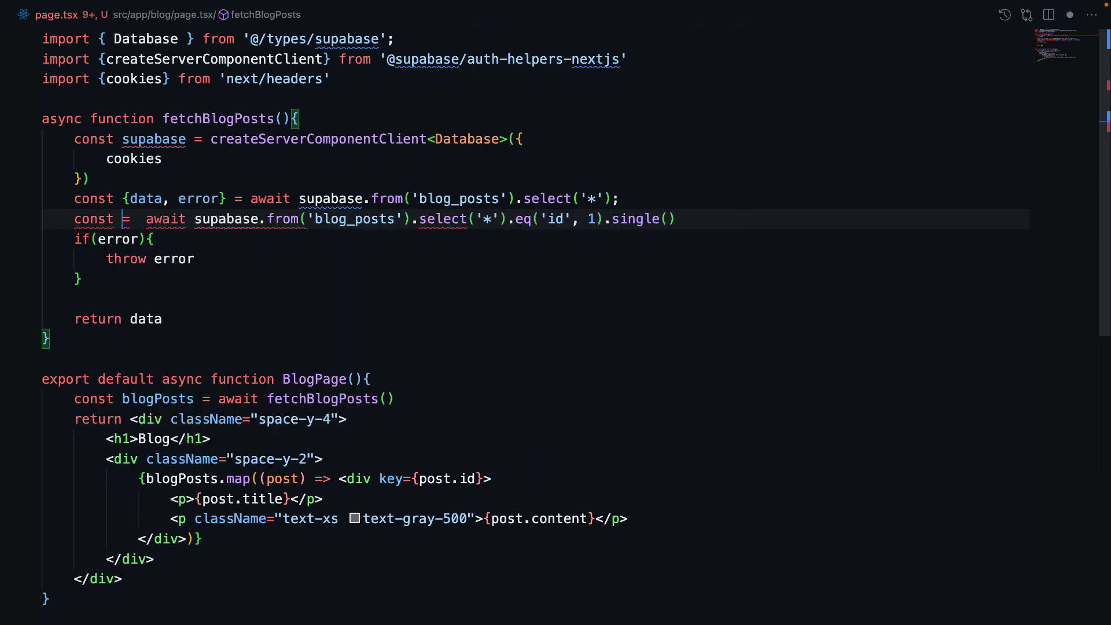
{"action": "type", "text": "{data: dat"}
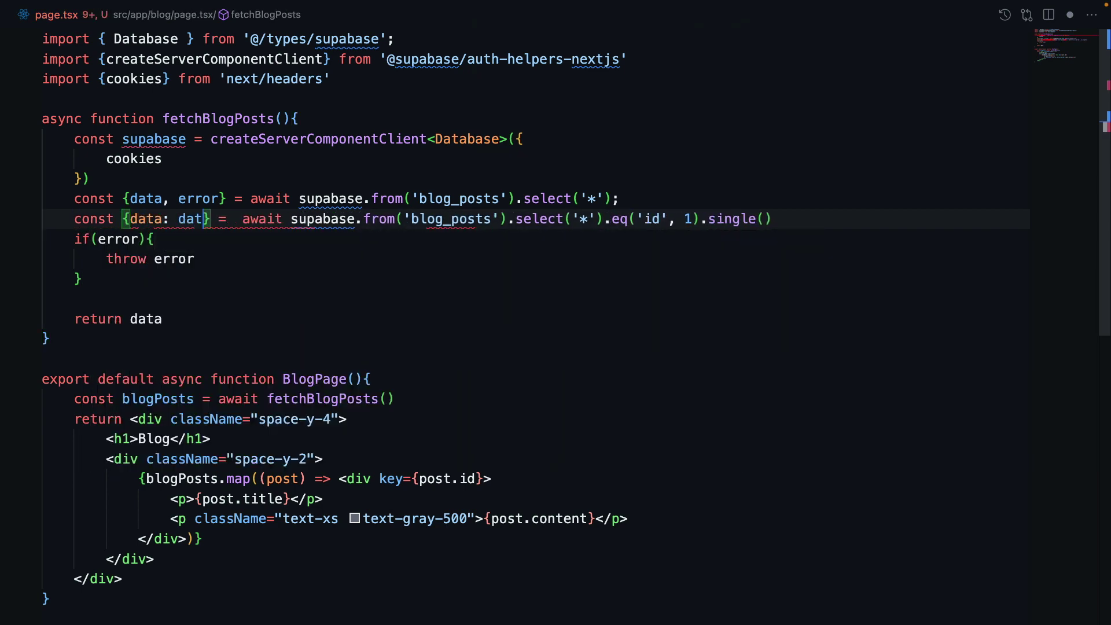
{"action": "type", "text": "a2"}
{"action": "key", "text": "ctrl+s"}
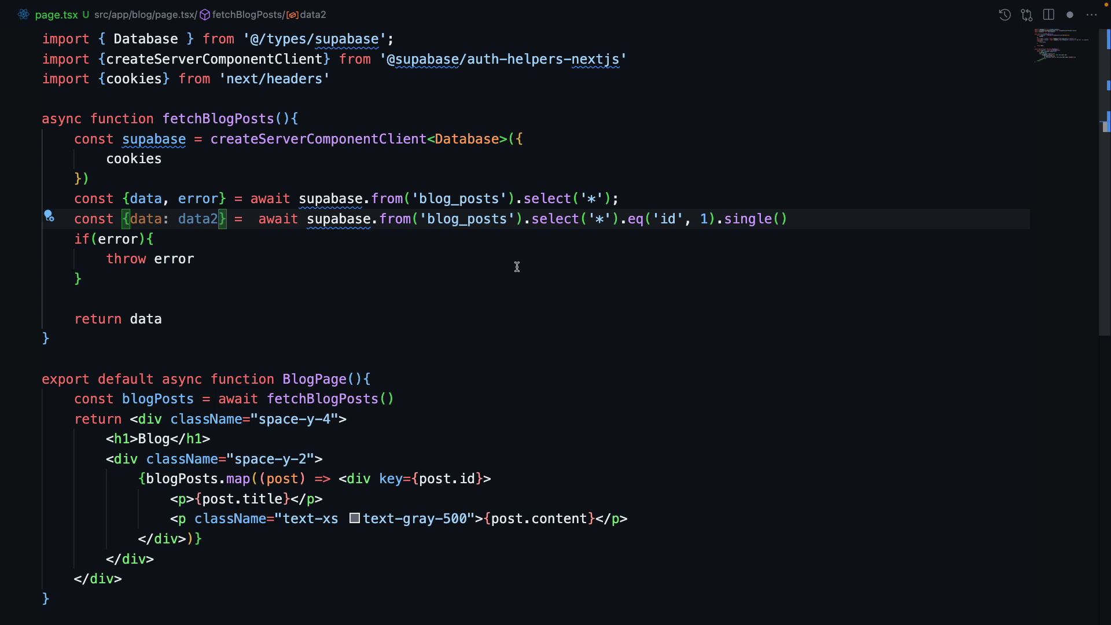
{"action": "left_click", "coordinate": [517, 271]}
{"action": "mouse_move", "coordinate": [199, 219]}
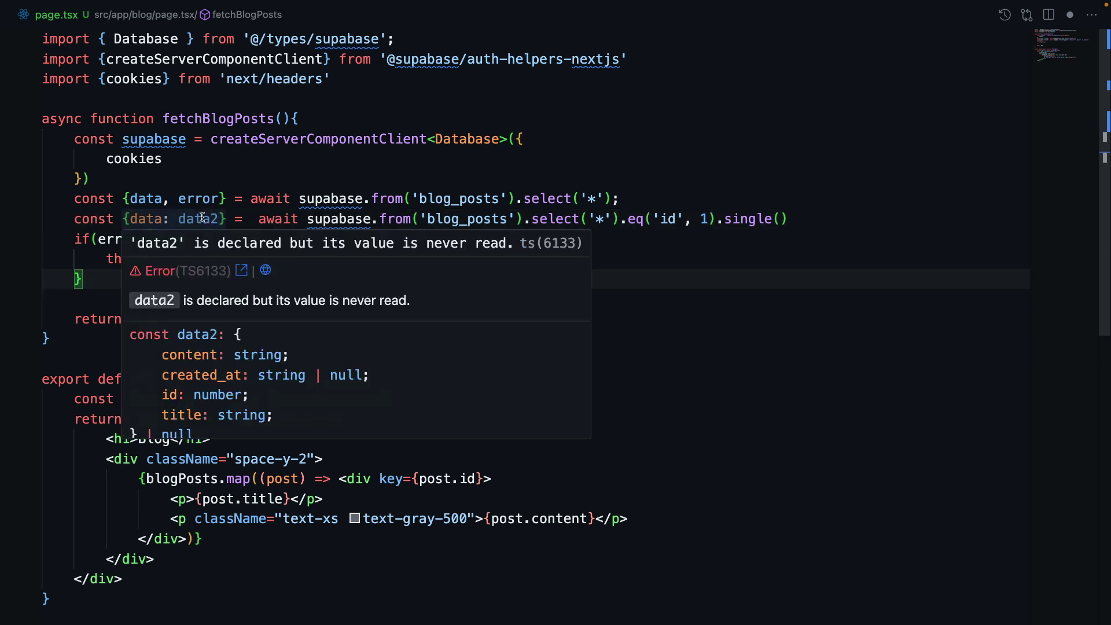
{"action": "scroll", "coordinate": [217, 330], "scroll_direction": "down", "scroll_amount": 1}
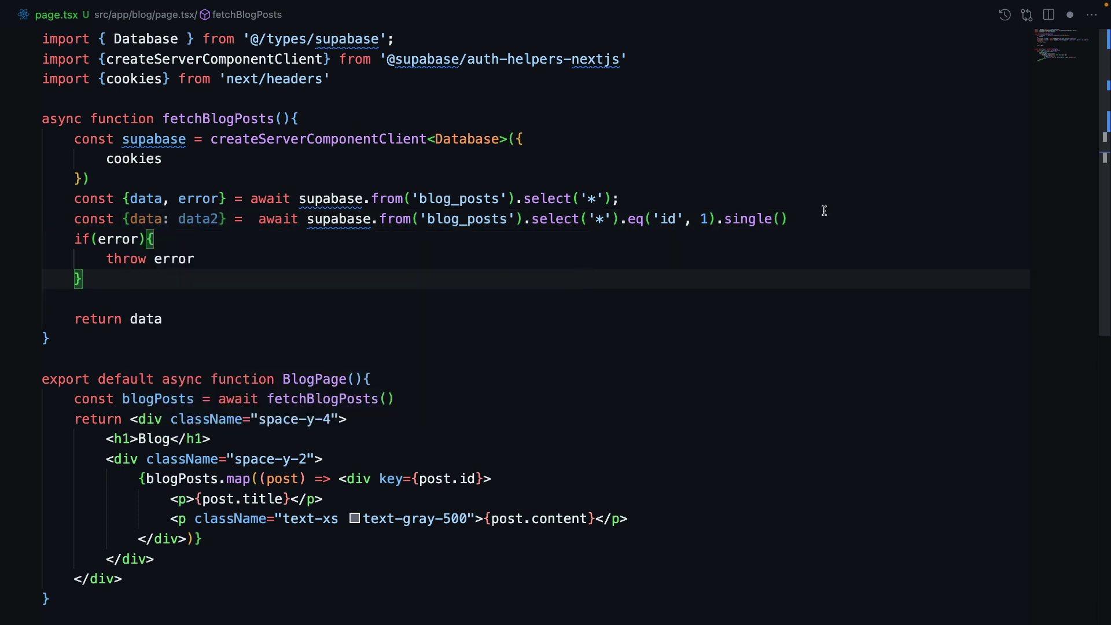
{"action": "left_click_drag", "start_coordinate": [825, 219], "coordinate": [718, 218]}
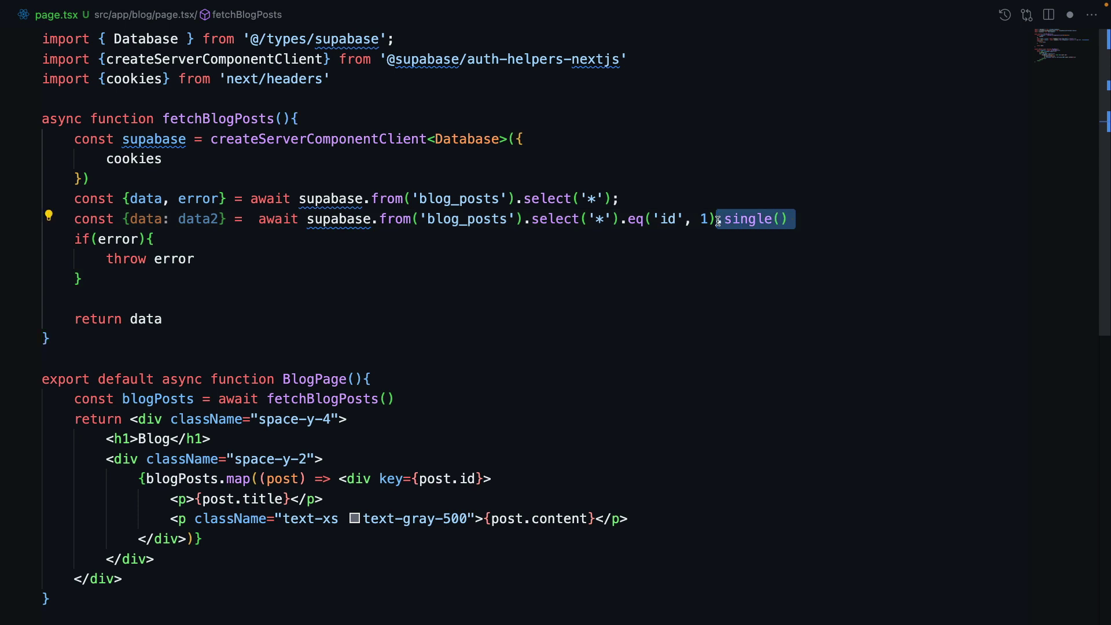
{"action": "left_click", "coordinate": [717, 219]}
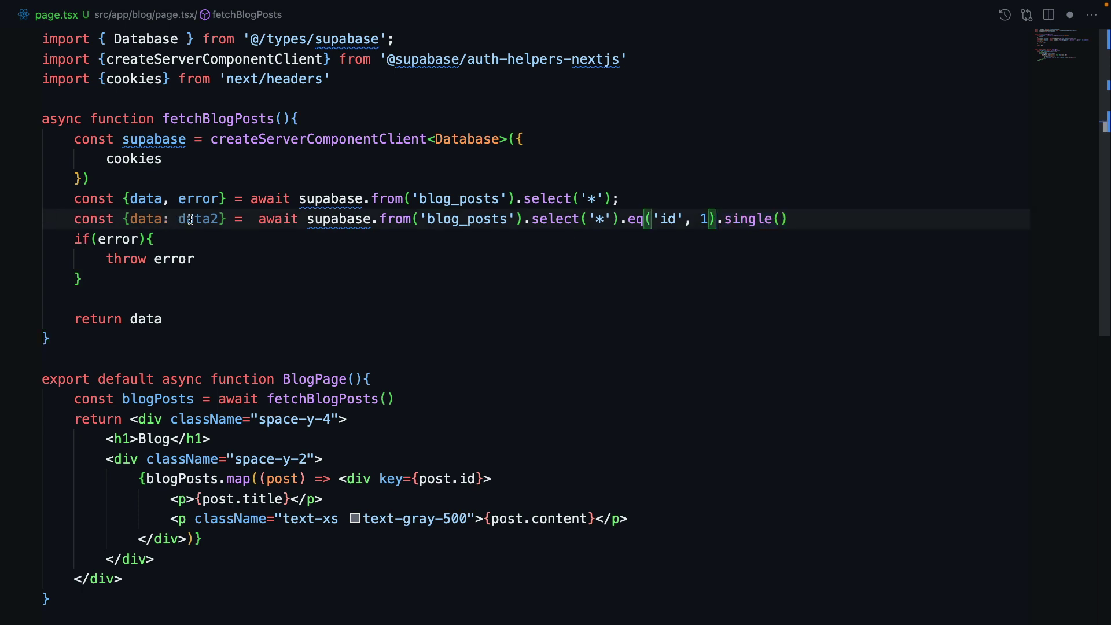
{"action": "scroll", "coordinate": [216, 346], "scroll_direction": "down", "scroll_amount": 1}
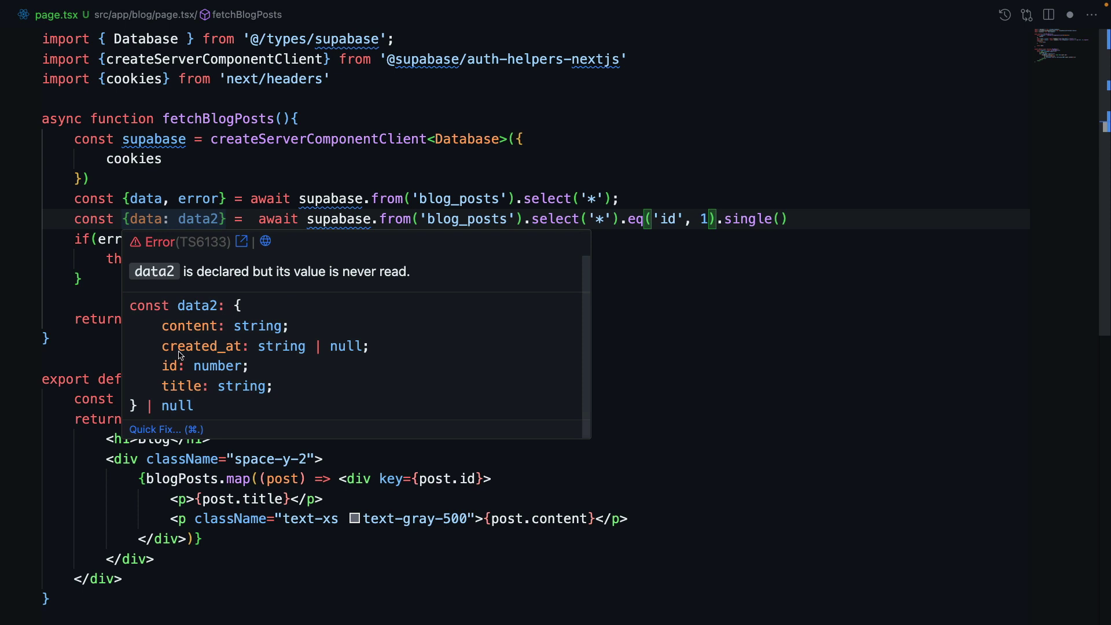
{"action": "left_click_drag", "start_coordinate": [789, 219], "coordinate": [75, 219]}
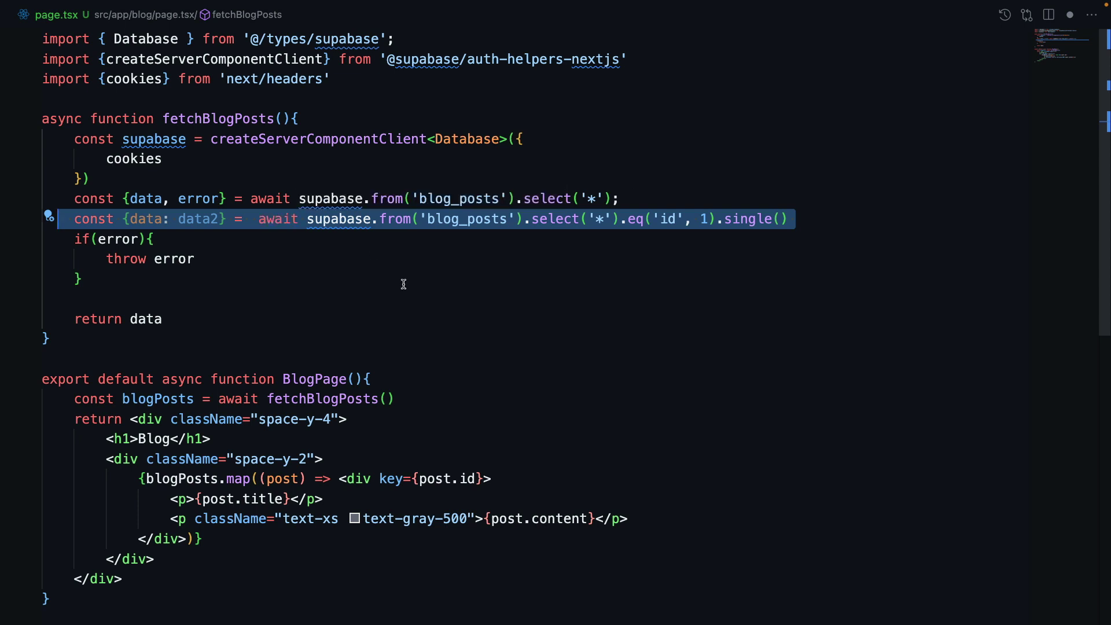
Step: Swap the data2 line for supabase.from('blog_posts').insert({}) and browse its suggested fields
{"action": "key", "text": "BackSpace"}
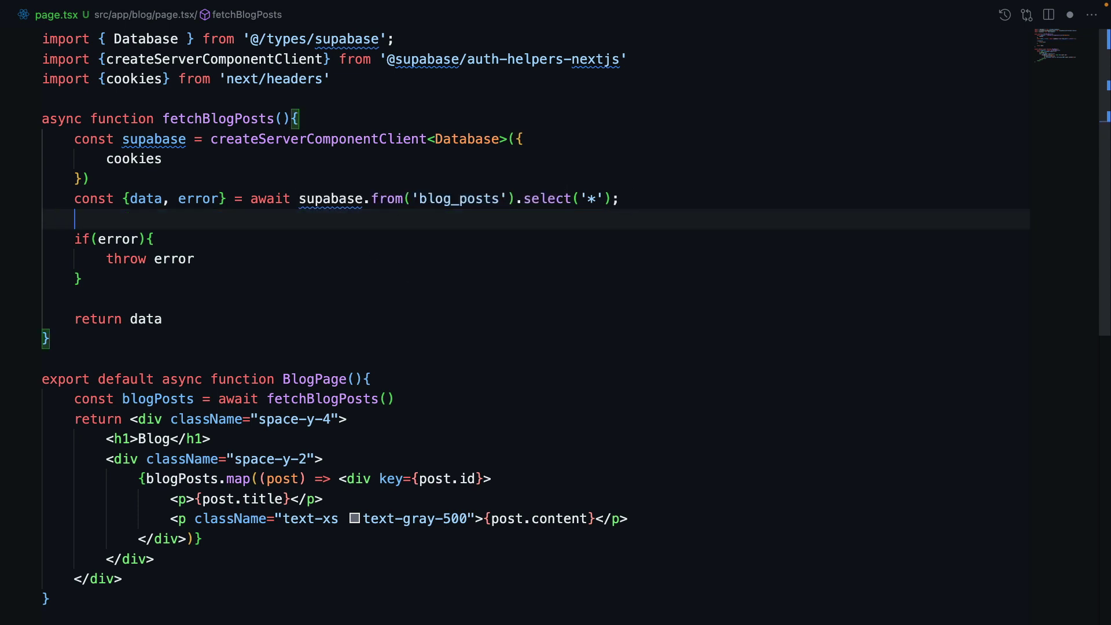
{"action": "type", "text": "s"}
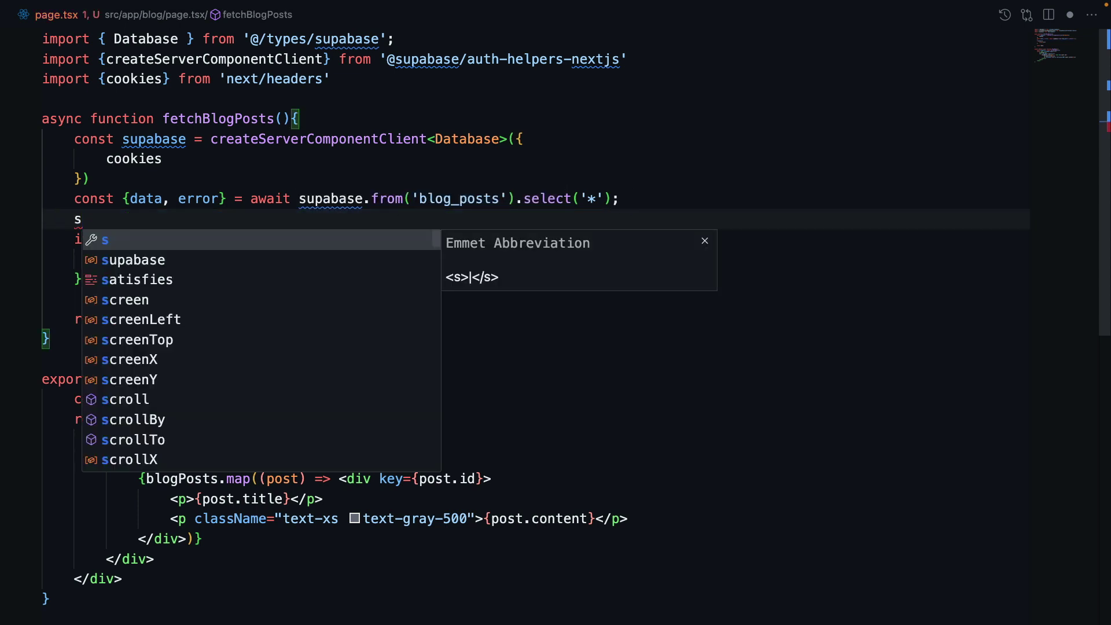
{"action": "type", "text": "upabase"}
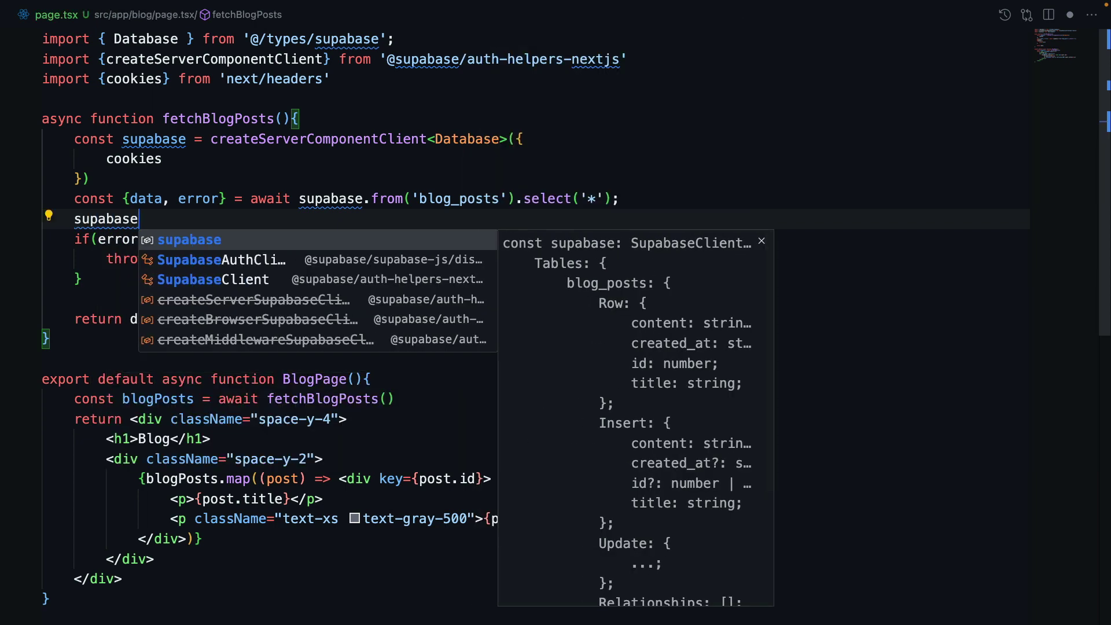
{"action": "type", "text": ".from('"}
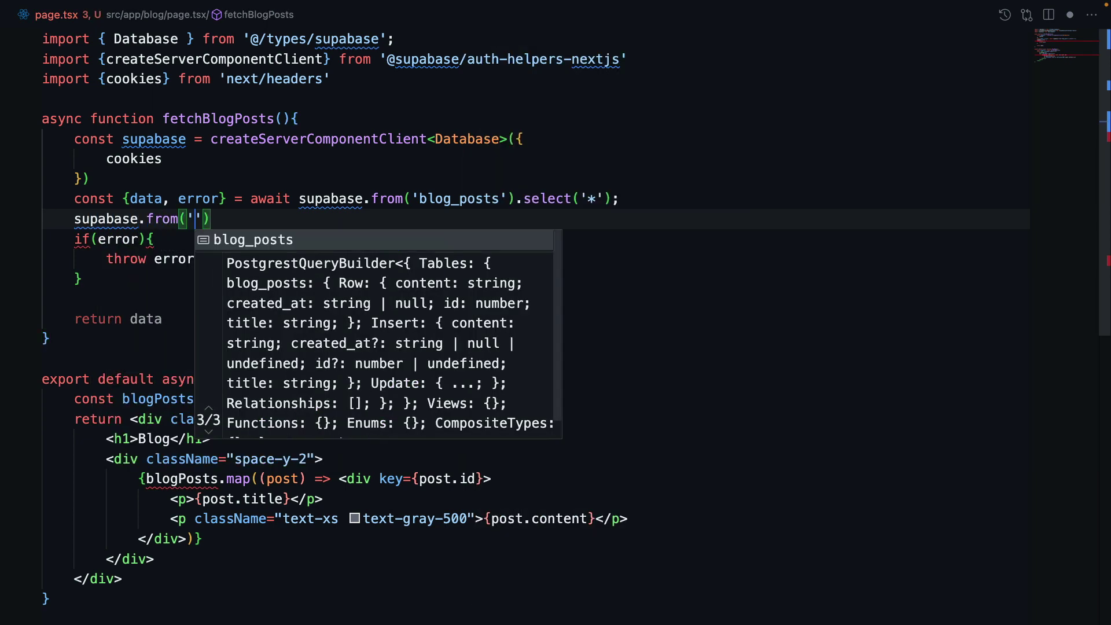
{"action": "type", "text": "blog_posts')"}
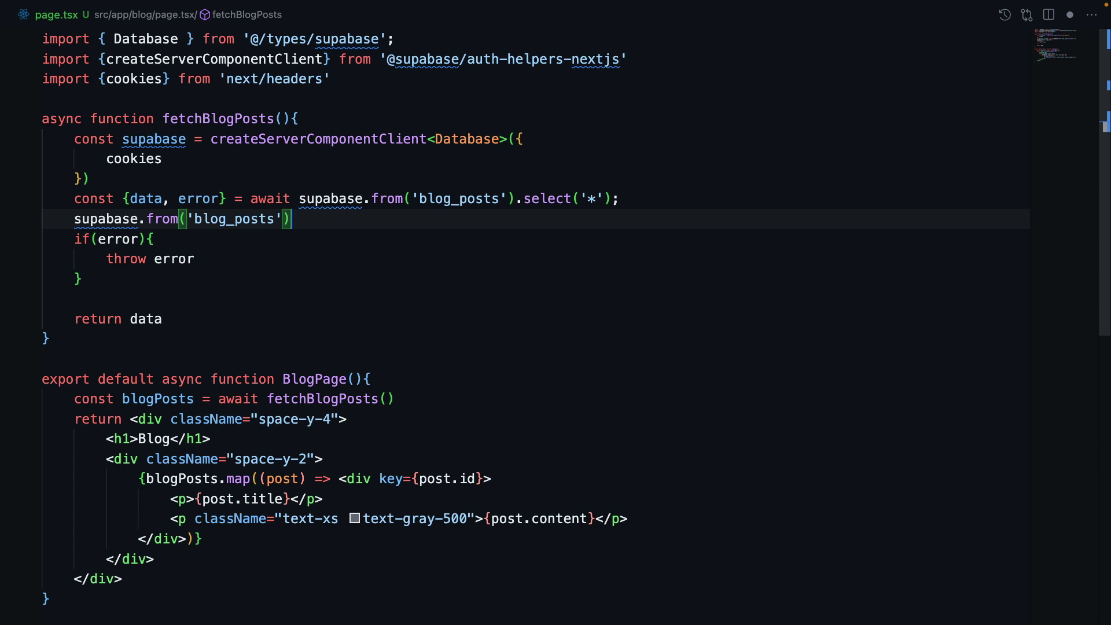
{"action": "type", "text": ".in"}
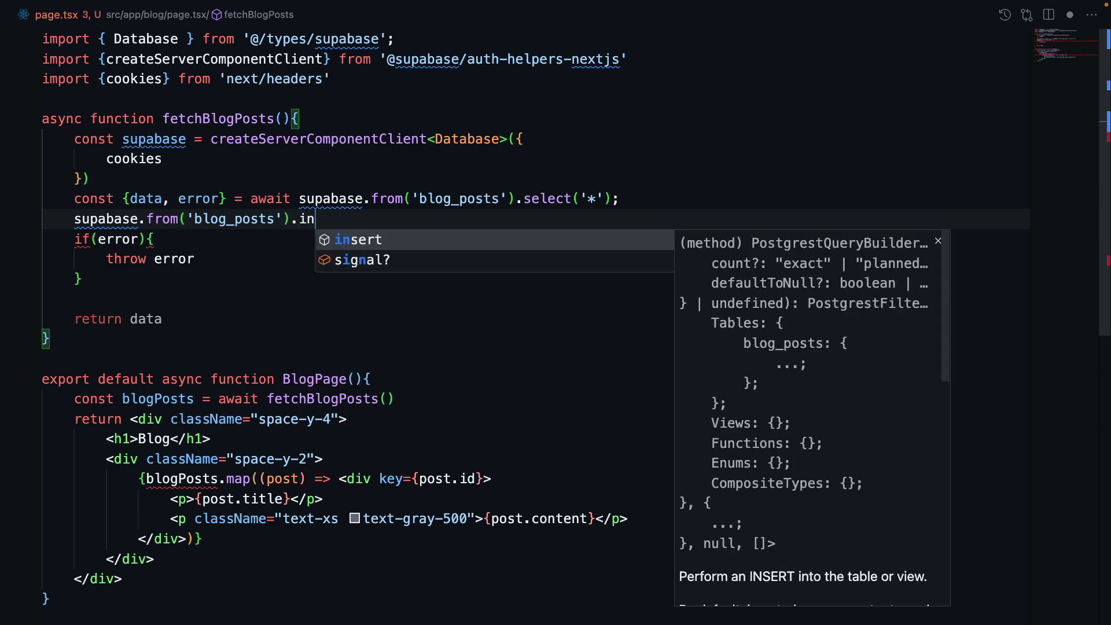
{"action": "type", "text": "sert({"}
{"action": "key", "text": "Return"}
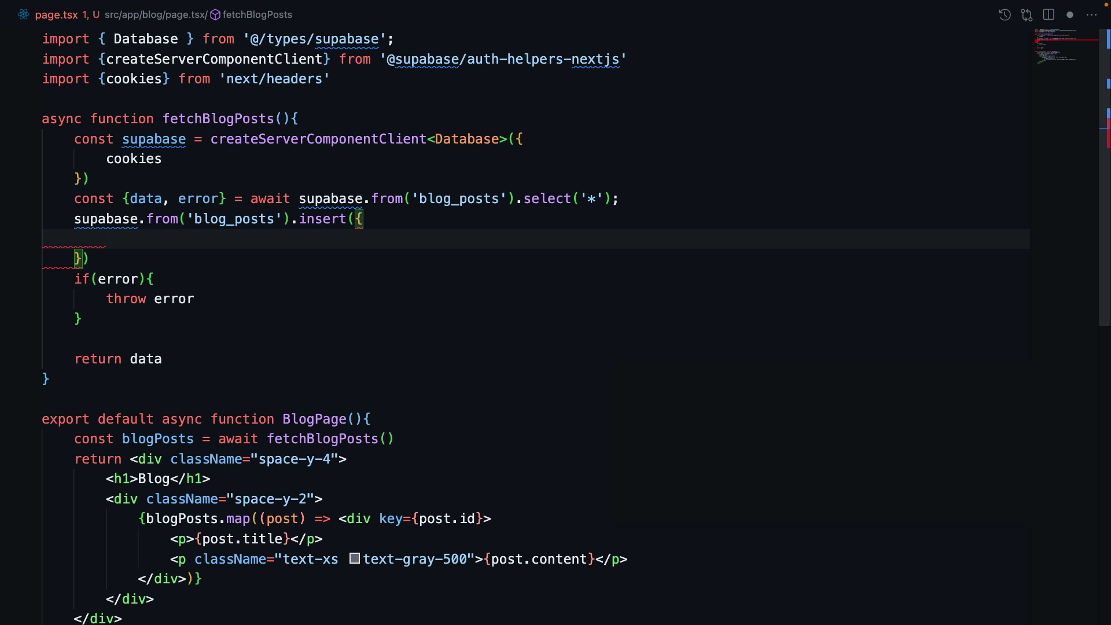
{"action": "type", "text": "a"}
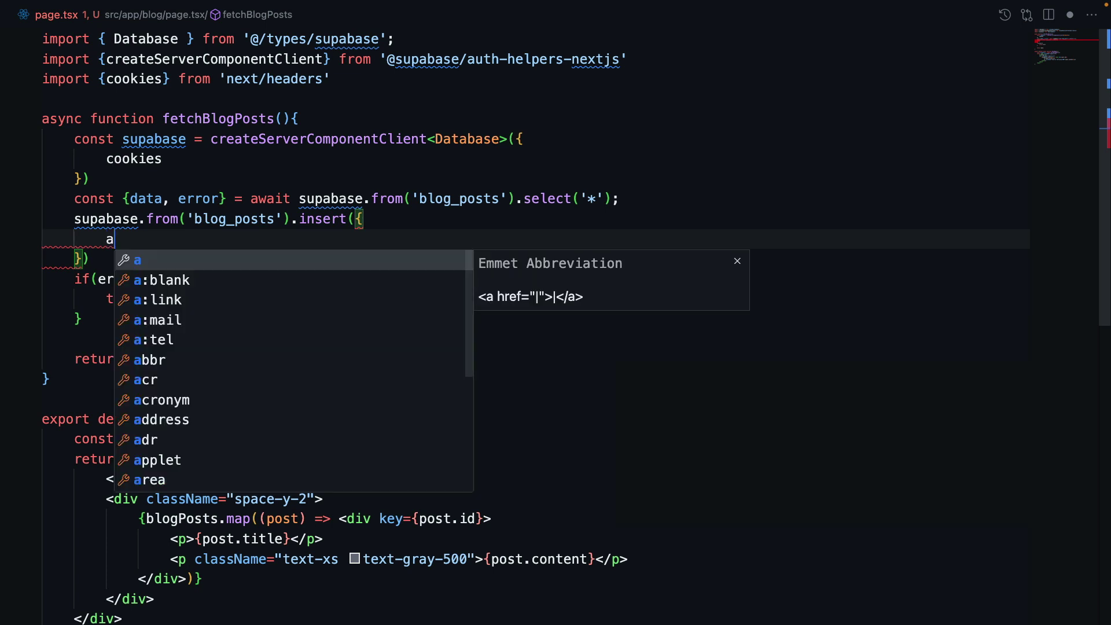
{"action": "key", "text": "BackSpace"}
{"action": "key", "text": "ctrl+space"}
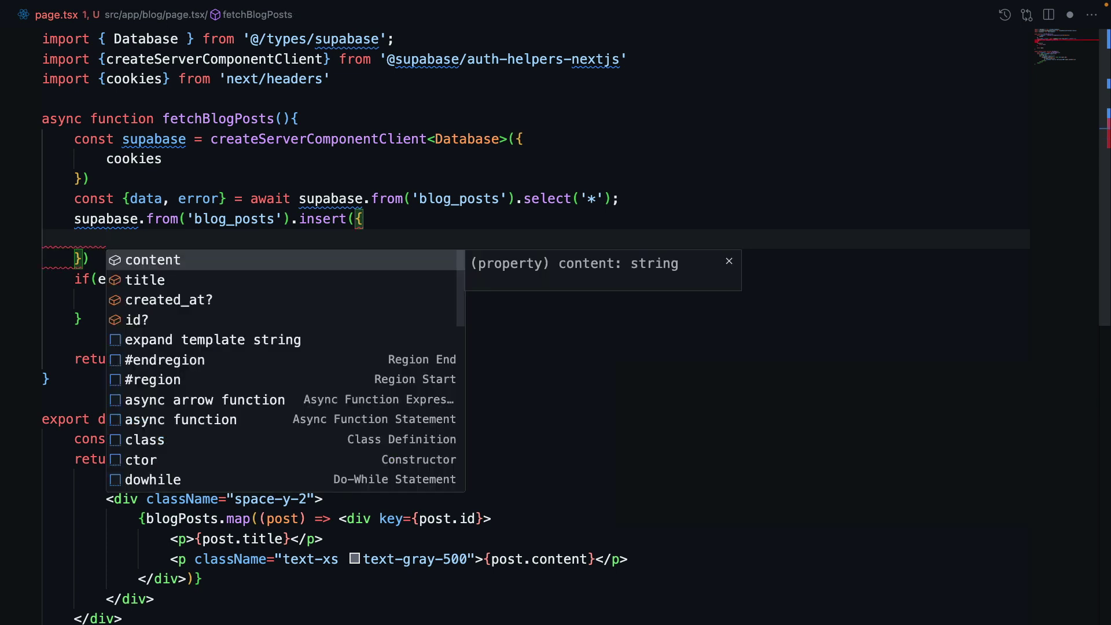
{"action": "key", "text": "Down"}
{"action": "key", "text": "Down"}
{"action": "key", "text": "Down"}
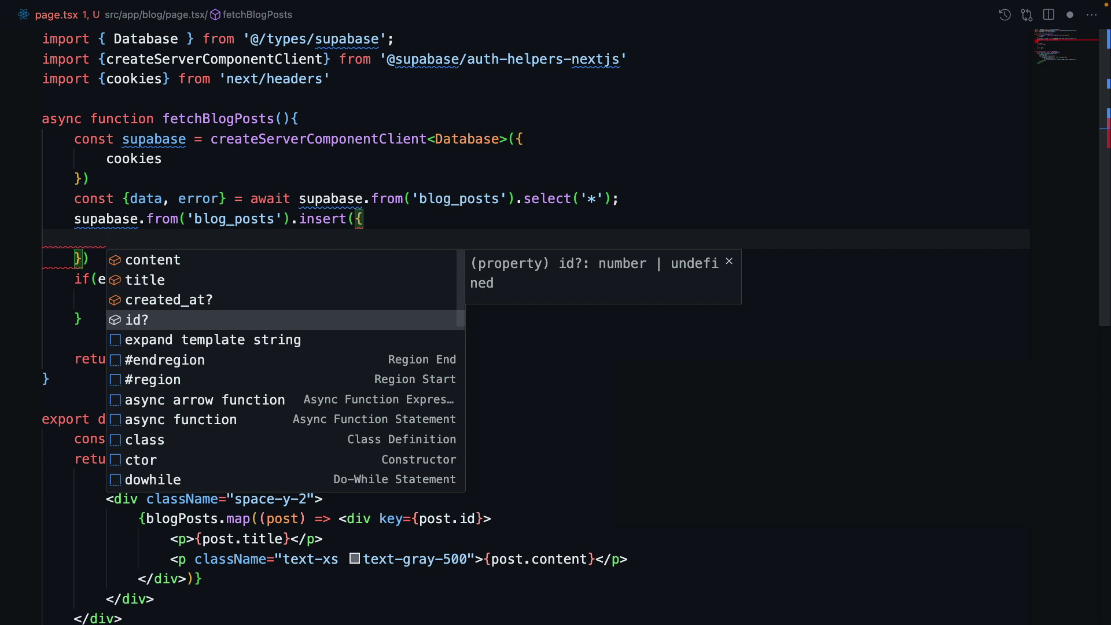
Step: Open the blog_posts Edit Table panel and view the id column's identity settings
{"action": "key", "text": "alt+Tab"}
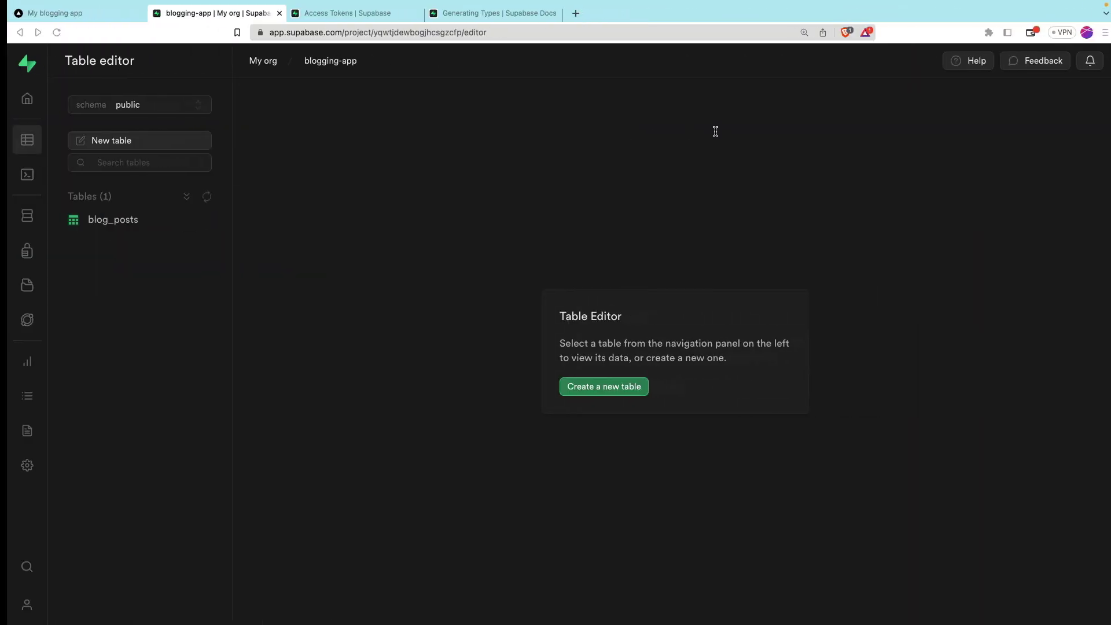
{"action": "left_click", "coordinate": [159, 220]}
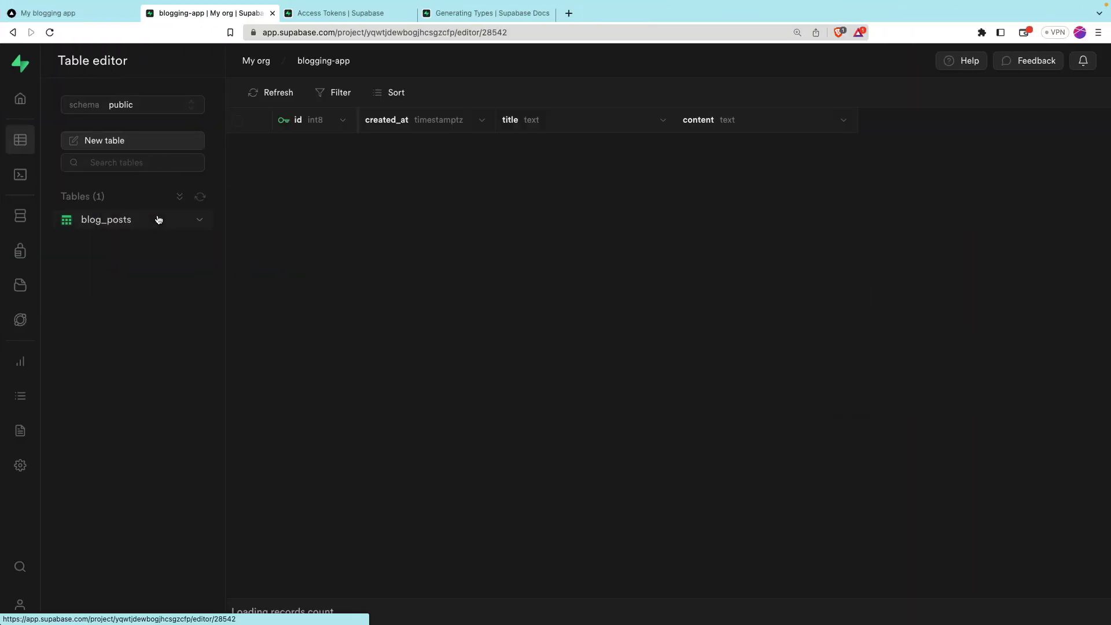
{"action": "left_click", "coordinate": [342, 120]}
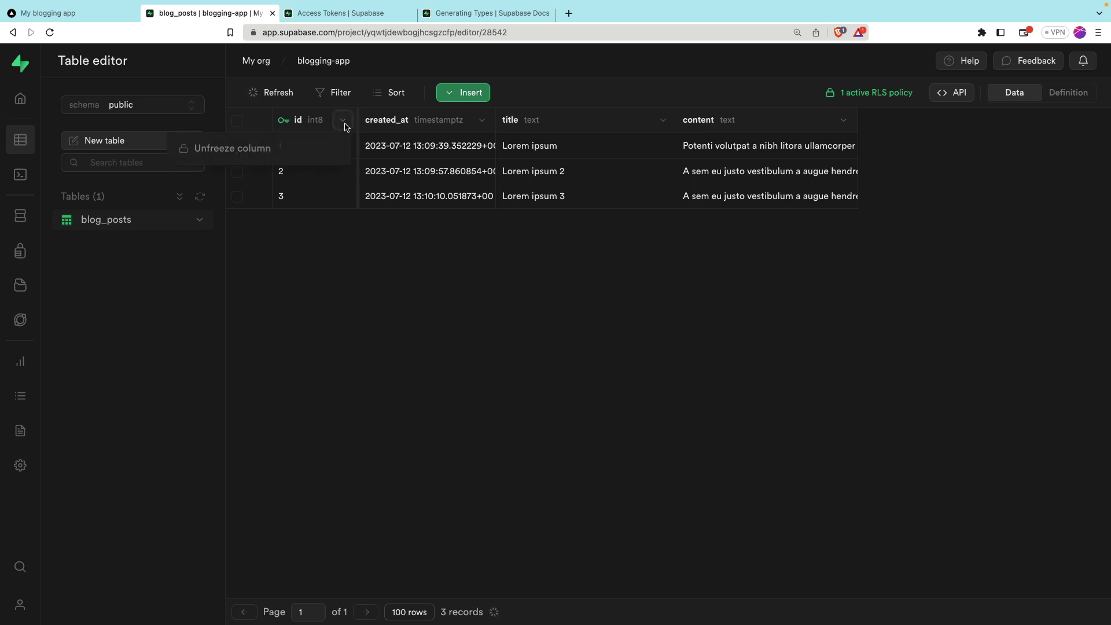
{"action": "key", "text": "Escape"}
{"action": "left_click", "coordinate": [200, 220]}
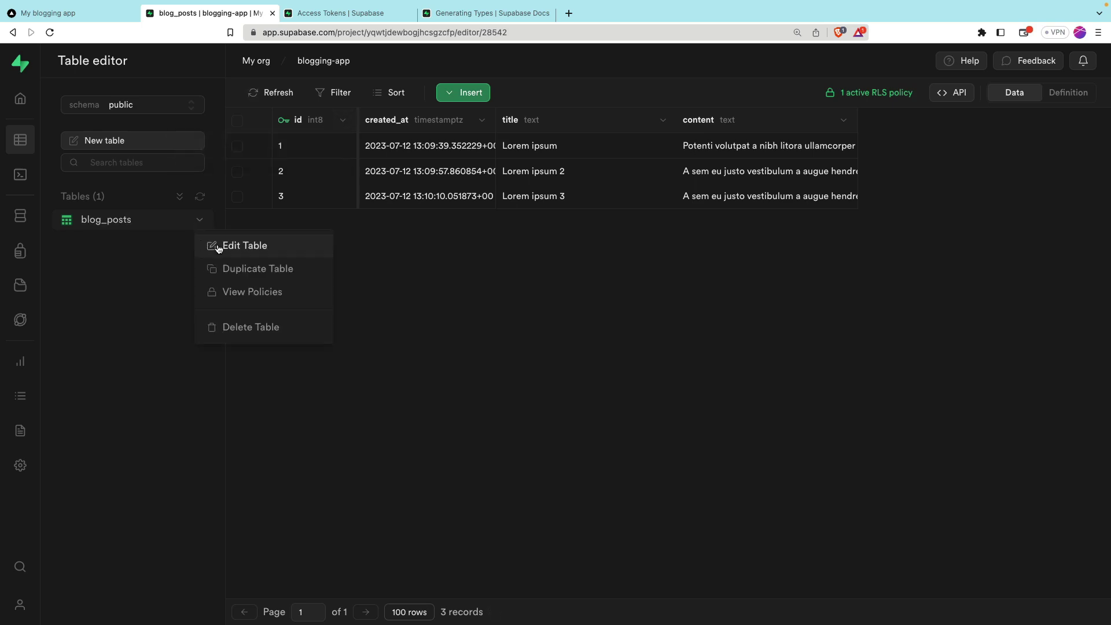
{"action": "left_click", "coordinate": [226, 245]}
{"action": "scroll", "coordinate": [697, 404], "scroll_direction": "down", "scroll_amount": 3}
{"action": "scroll", "coordinate": [697, 404], "scroll_direction": "up", "scroll_amount": 3}
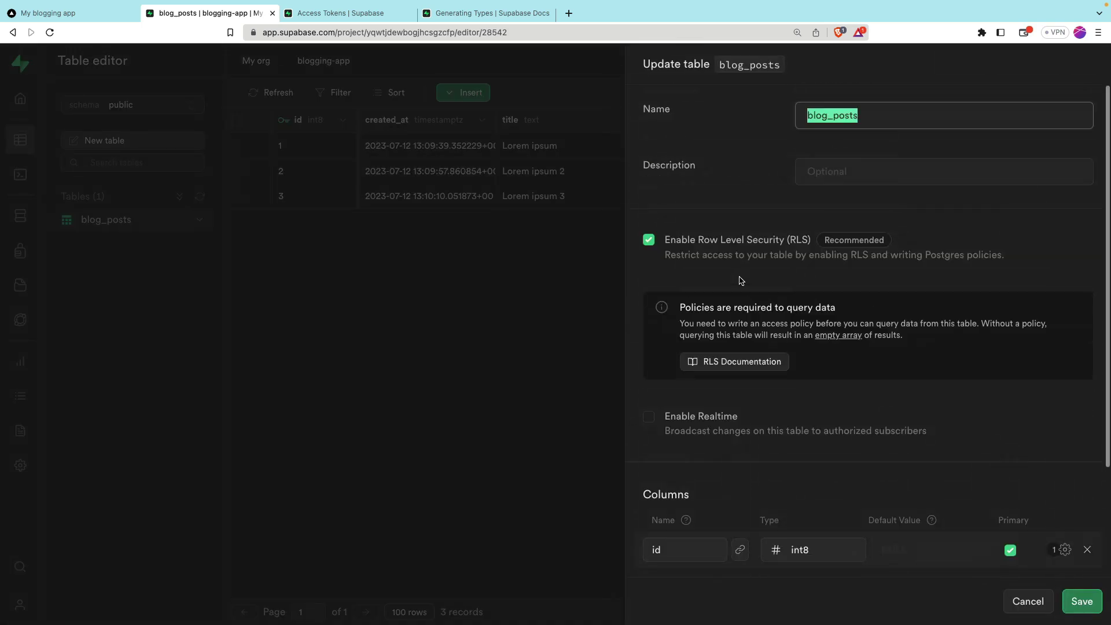
{"action": "scroll", "coordinate": [757, 437], "scroll_direction": "down", "scroll_amount": 2}
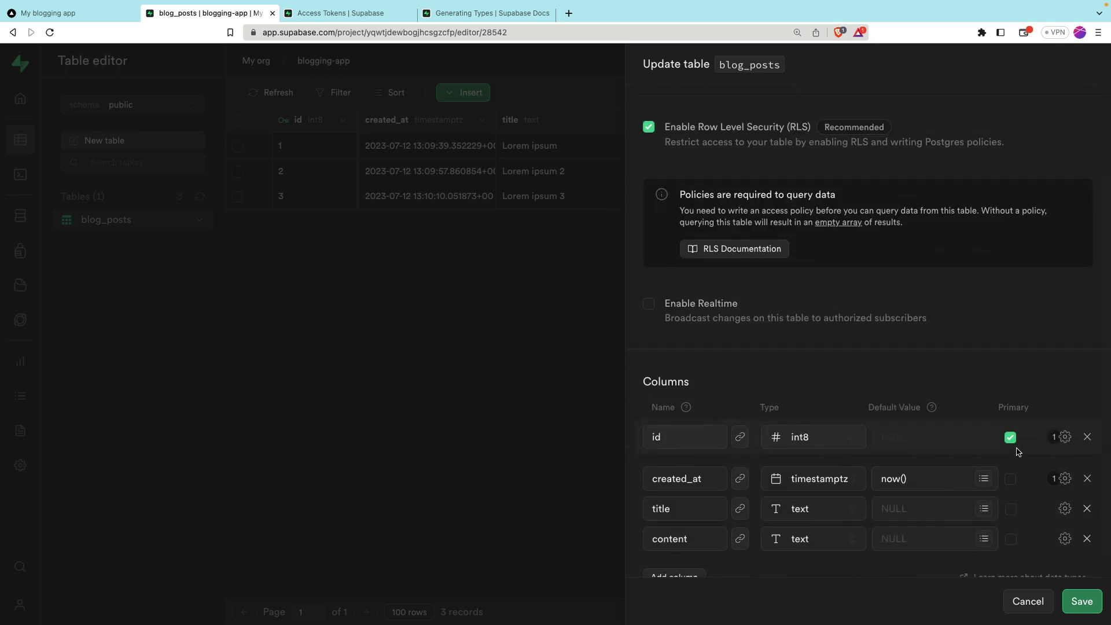
{"action": "left_click", "coordinate": [1064, 437]}
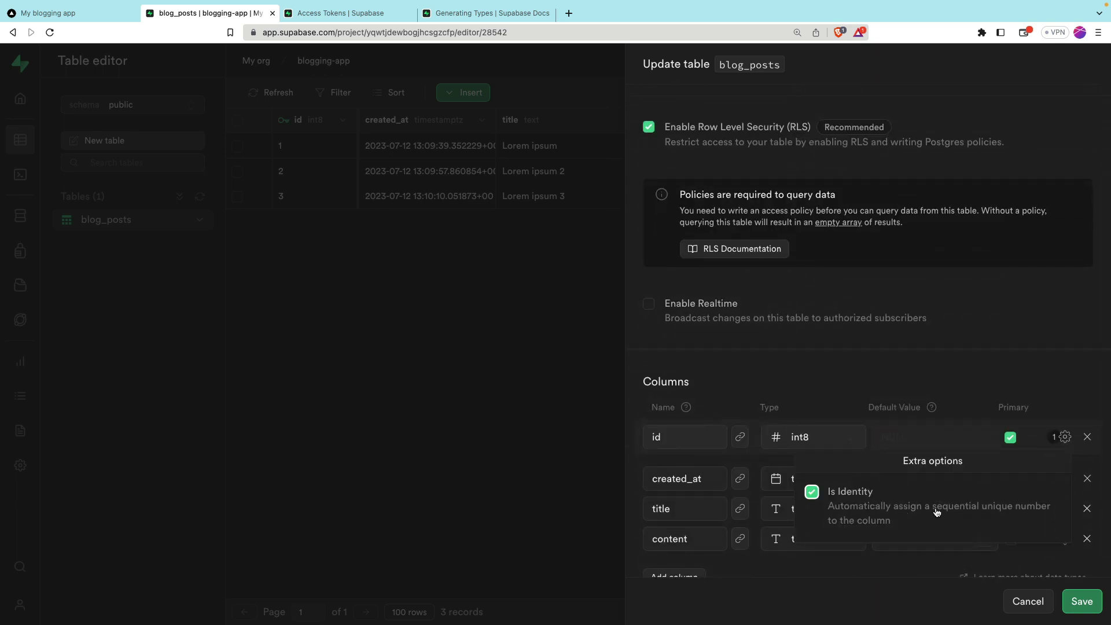
Step: Back in VS Code, browse the insert suggestions and accept the title property
{"action": "key", "text": "alt+Tab"}
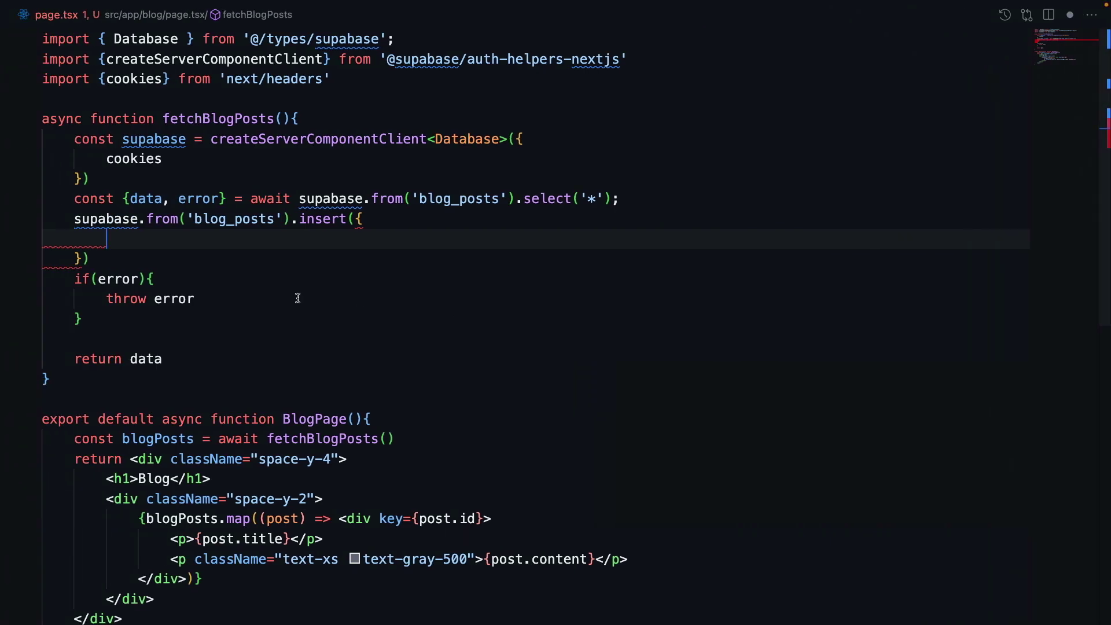
{"action": "type", "text": "id"}
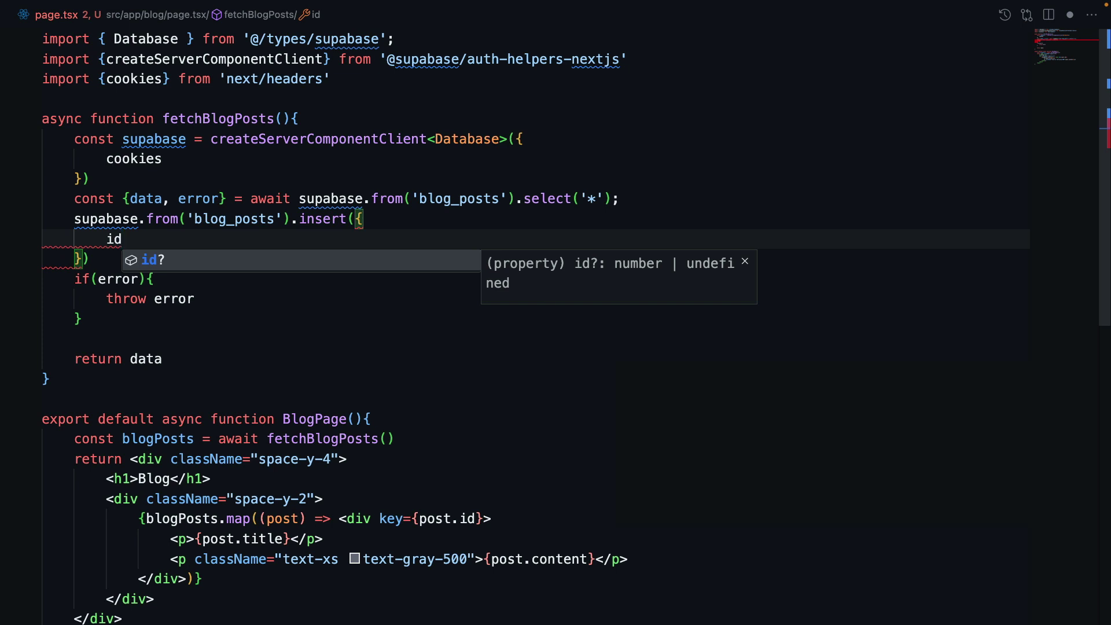
{"action": "key", "text": "BackSpace"}
{"action": "key", "text": "BackSpace"}
{"action": "key", "text": "ctrl+space"}
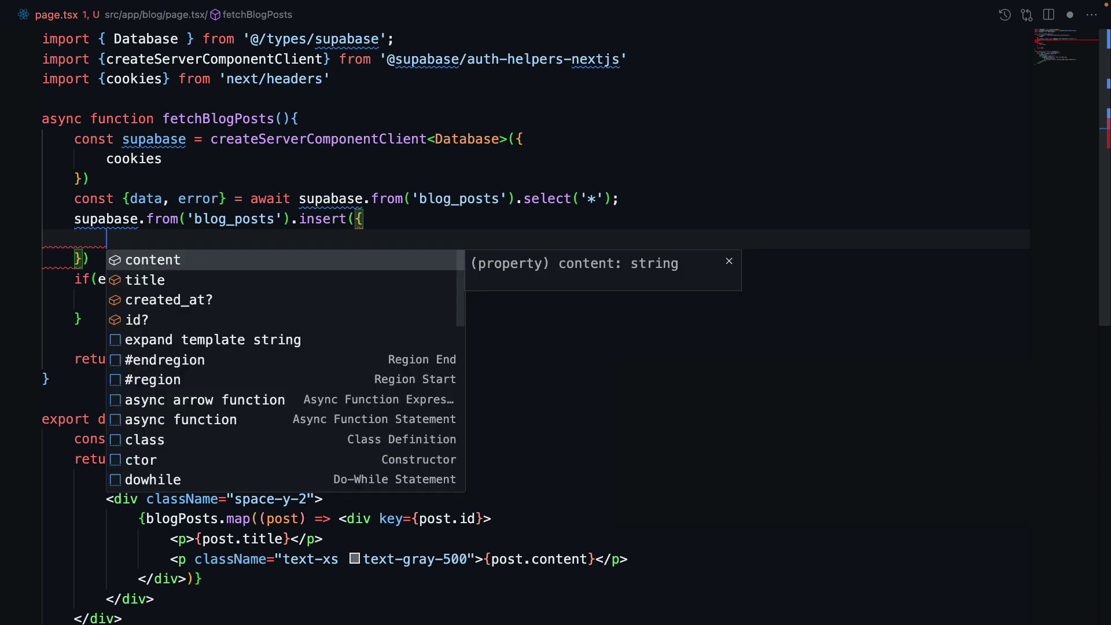
{"action": "key", "text": "Down"}
{"action": "key", "text": "Down"}
{"action": "key", "text": "Down"}
{"action": "key", "text": "Up"}
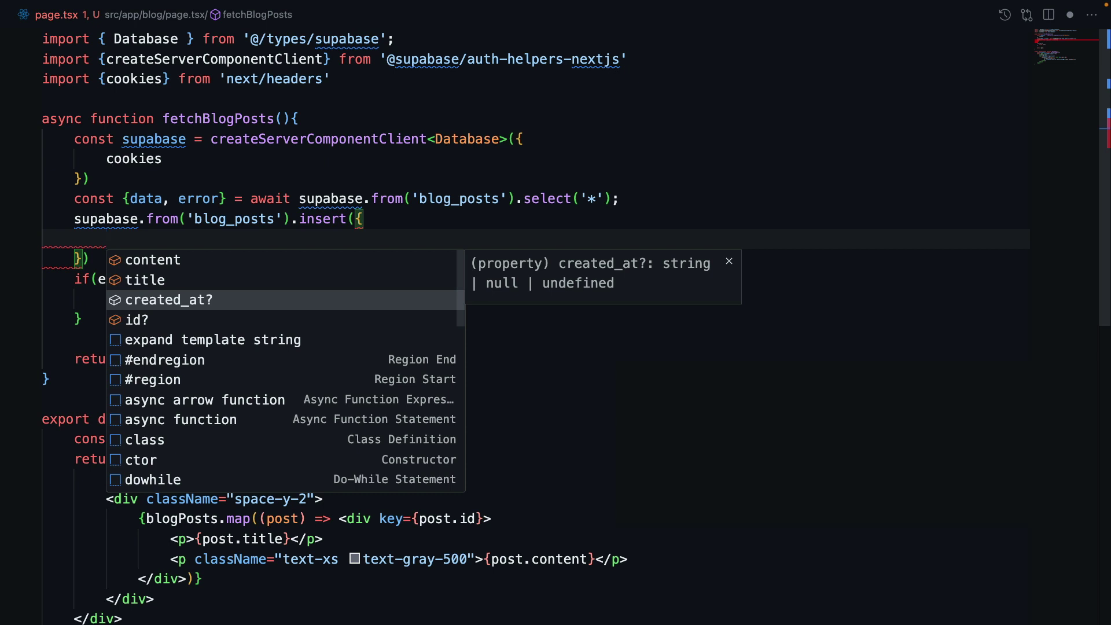
{"action": "key", "text": "Up"}
{"action": "key", "text": "Return"}
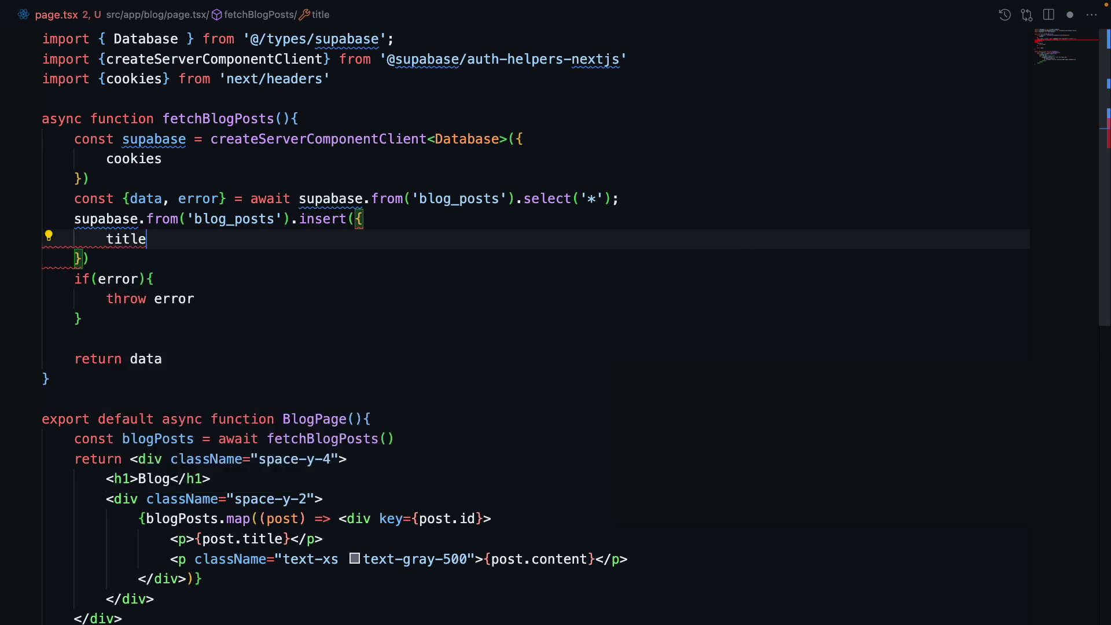
Step: Delete the insert call lines and save page.tsx
{"action": "key", "text": "shift+Down"}
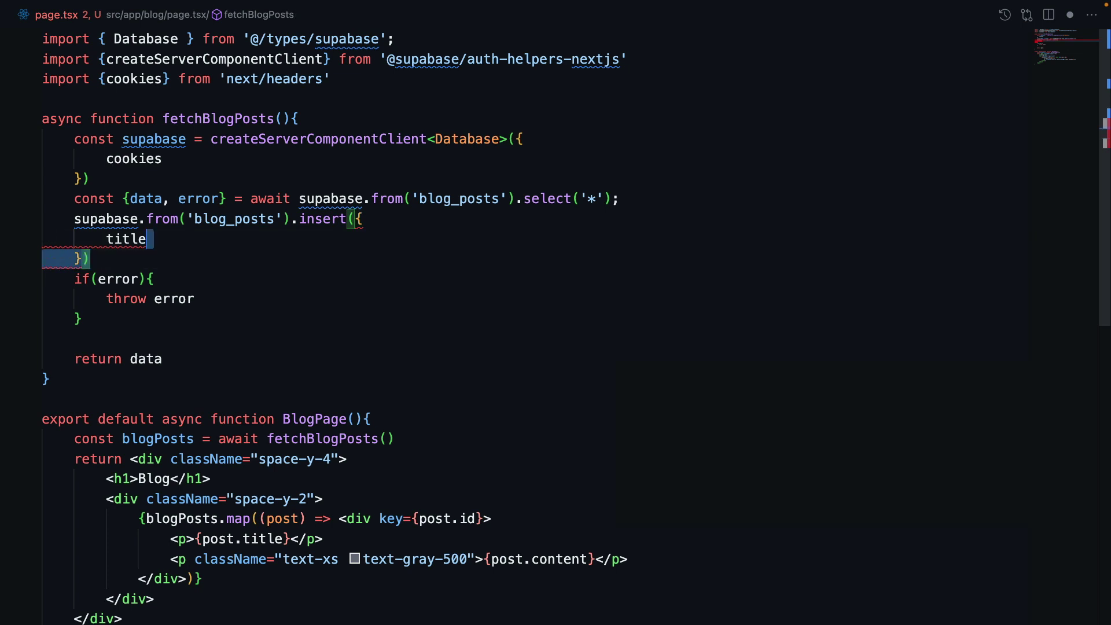
{"action": "key", "text": "shift+Up"}
{"action": "key", "text": "shift+Up"}
{"action": "key", "text": "BackSpace"}
{"action": "key", "text": "ctrl+s"}
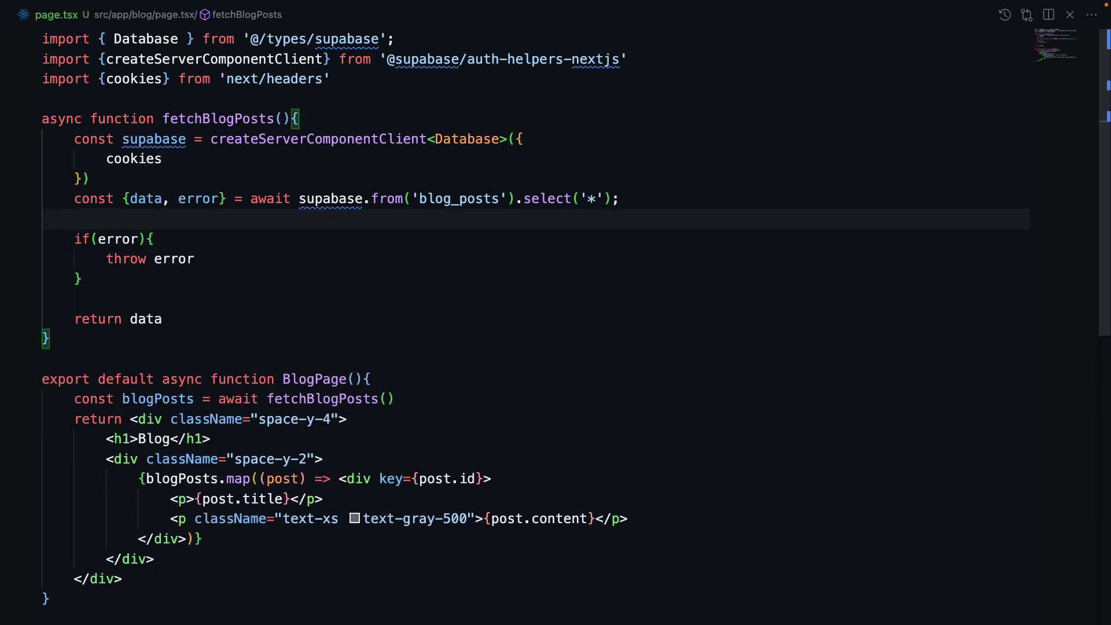